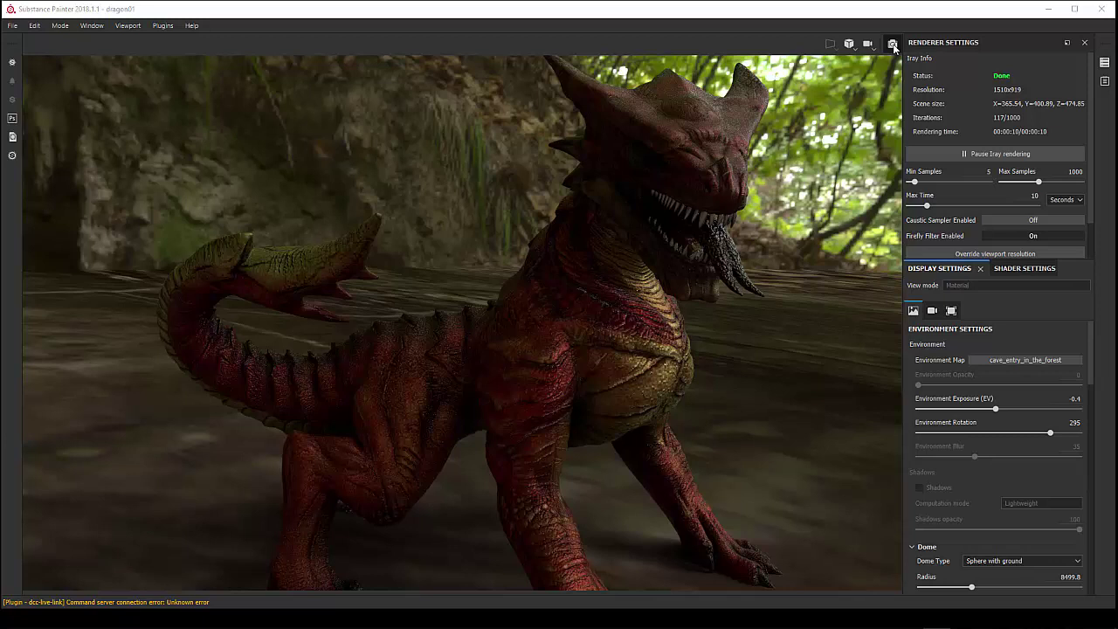
# - Exit the Iray render of the dragon and return to the regular painting workspace
pyautogui.click(894, 48)
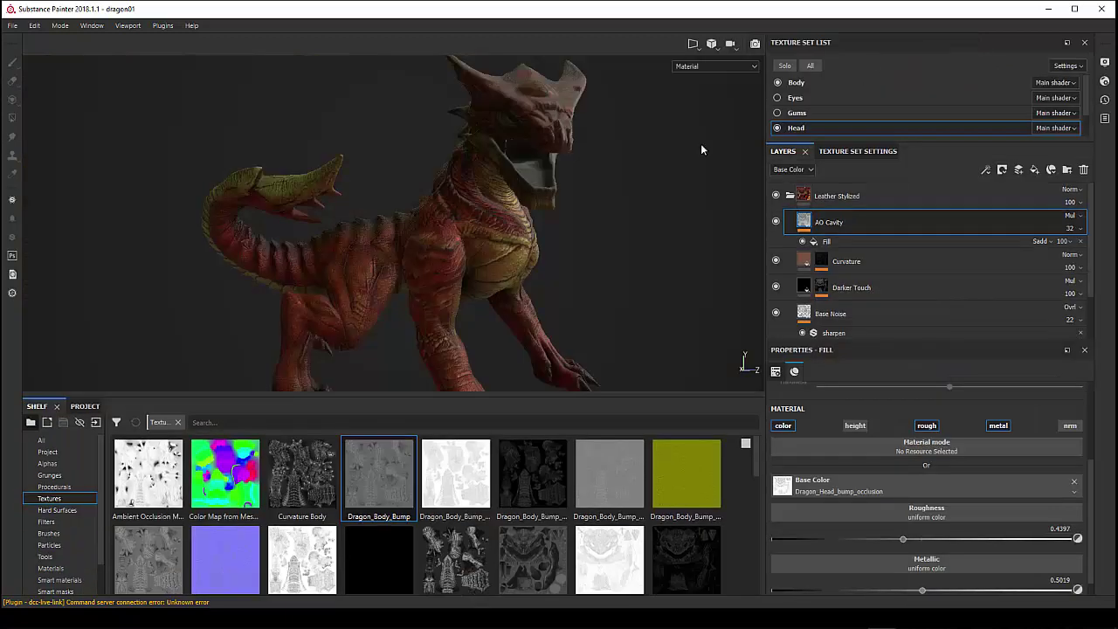
# - Hide the dragon's Body texture set so only the Head shows, then bring up the File menu
pyautogui.moveTo(571, 210)
pyautogui.keyDown('alt'); pyautogui.mouseDown()
pyautogui.moveTo(544, 198)
pyautogui.moveTo(575, 225)
pyautogui.mouseUp(); pyautogui.keyUp('alt')
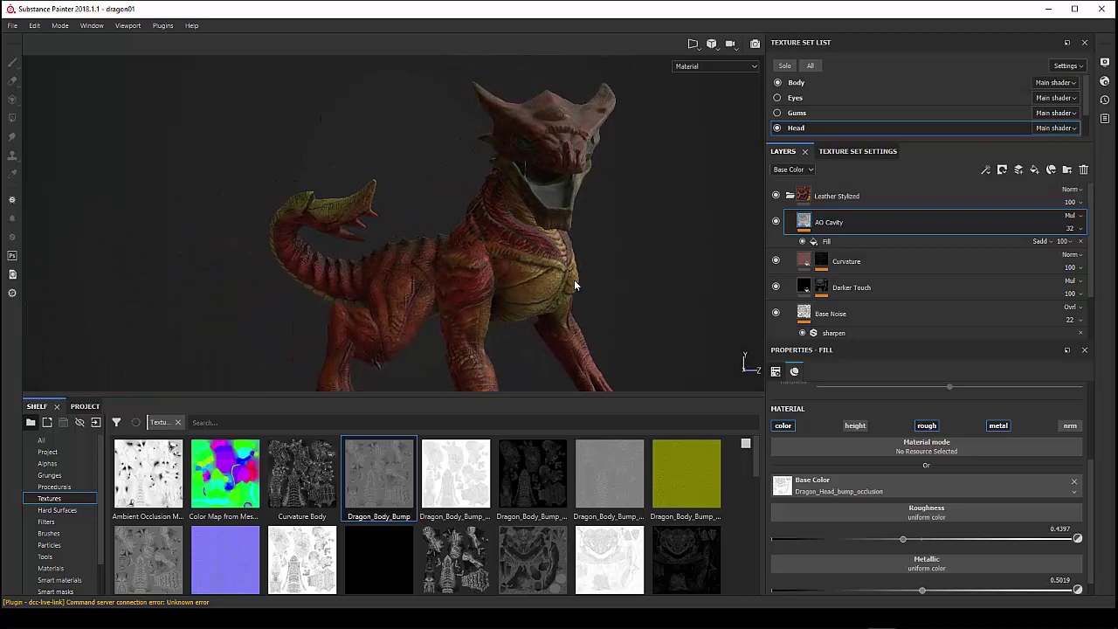
pyautogui.moveTo(574, 280)
pyautogui.keyDown('alt'); pyautogui.mouseDown()
pyautogui.moveTo(611, 272)
pyautogui.moveTo(577, 250)
pyautogui.moveTo(594, 270)
pyautogui.moveTo(499, 252)
pyautogui.moveTo(564, 259)
pyautogui.mouseUp(); pyautogui.keyUp('alt')
pyautogui.keyDown('alt'); pyautogui.moveTo(563, 259); pyautogui.dragTo(545, 243, button='middle'); pyautogui.keyUp('alt')
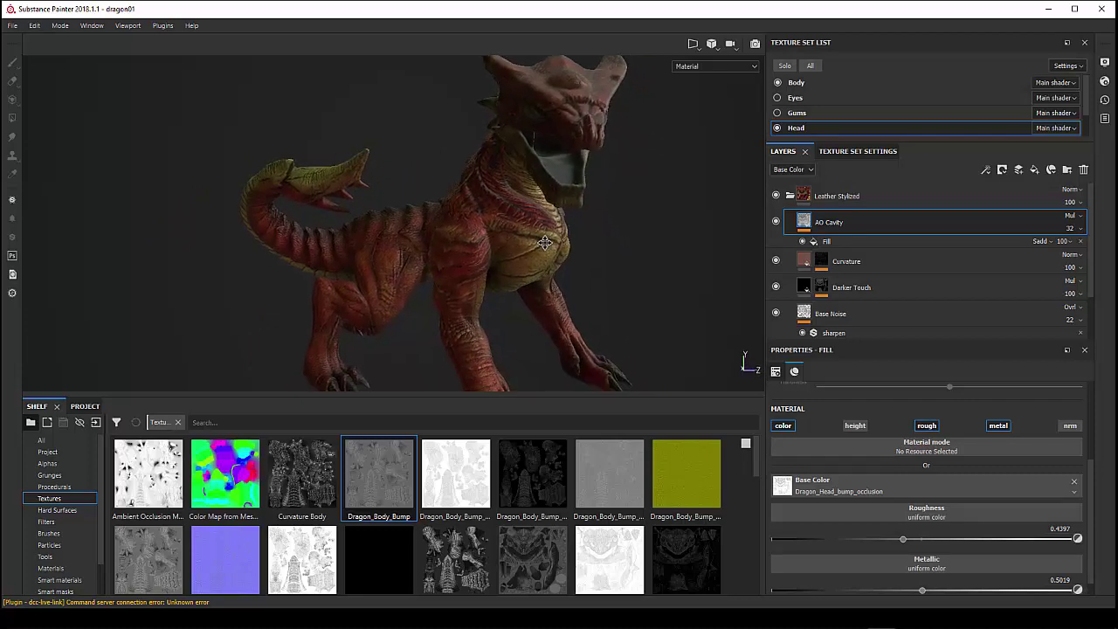
pyautogui.moveTo(499, 281)
pyautogui.keyDown('alt'); pyautogui.mouseDown()
pyautogui.moveTo(497, 270)
pyautogui.moveTo(427, 262)
pyautogui.moveTo(490, 253)
pyautogui.mouseUp(); pyautogui.keyUp('alt')
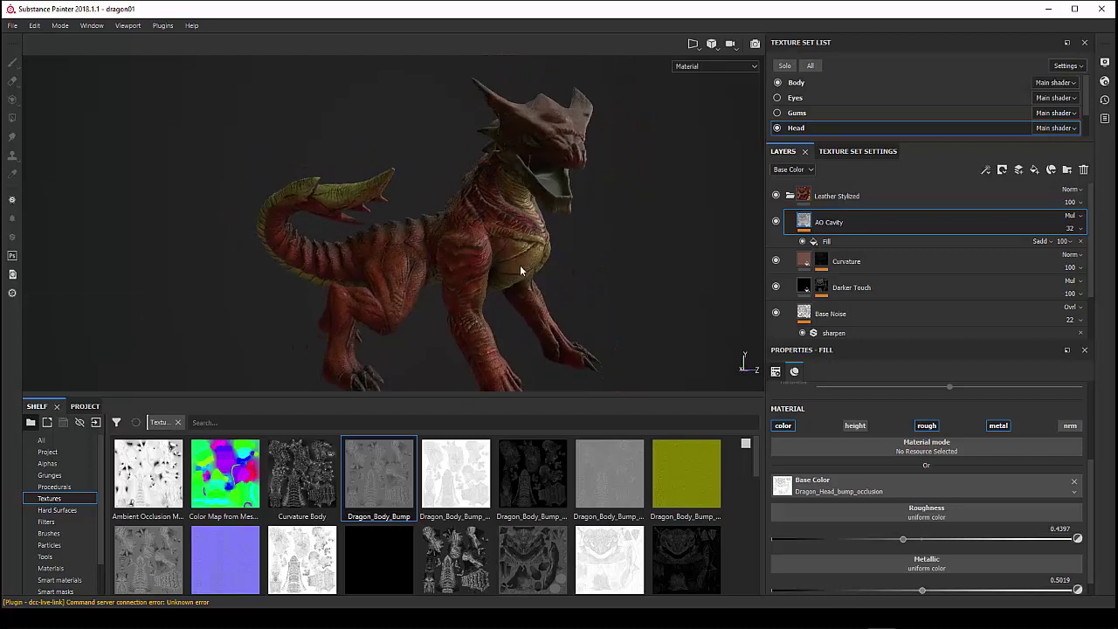
pyautogui.click(798, 83)
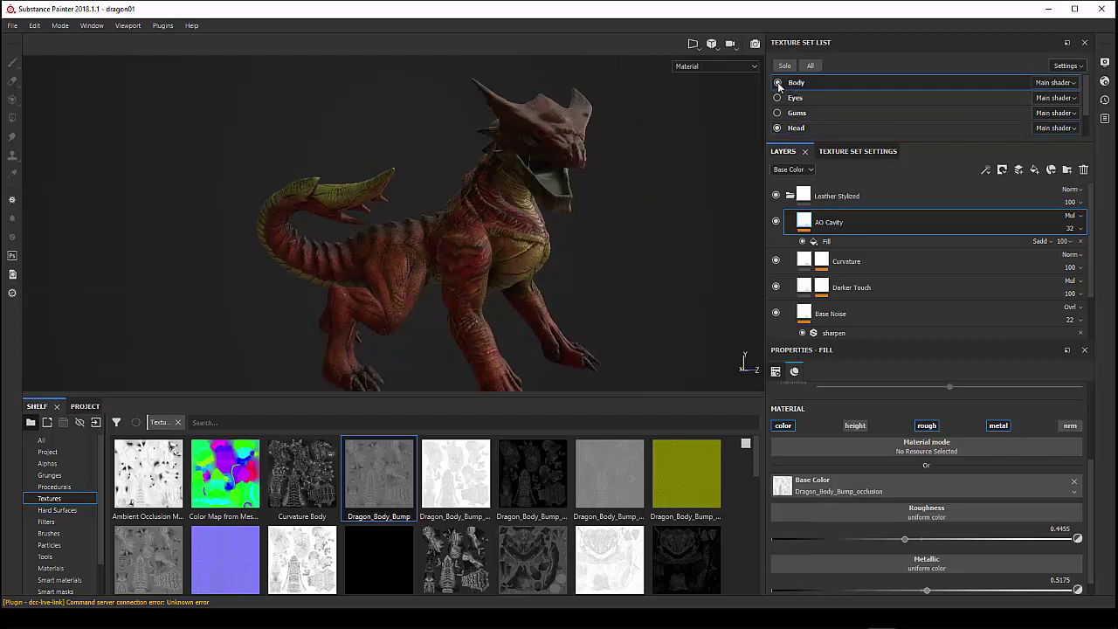
pyautogui.click(778, 82)
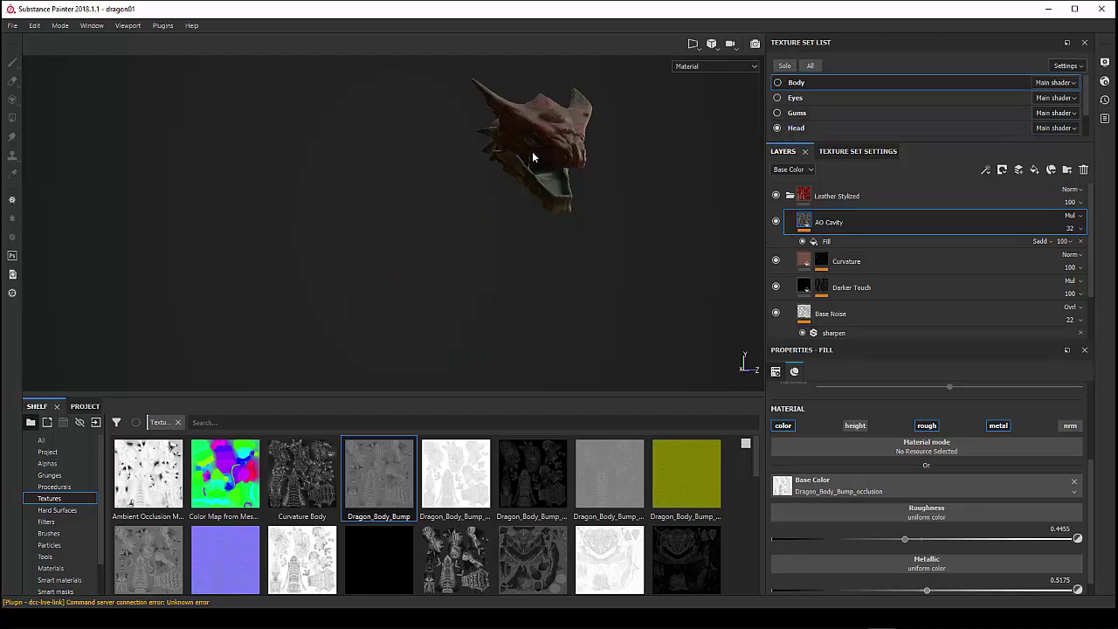
pyautogui.click(13, 26)
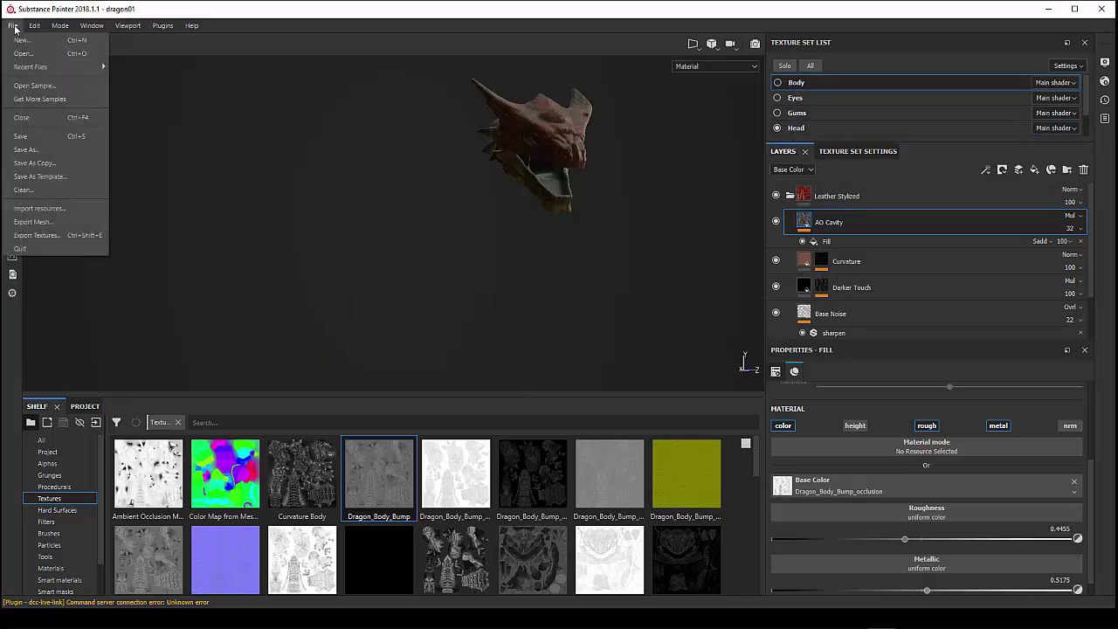
pyautogui.moveTo(31, 66)
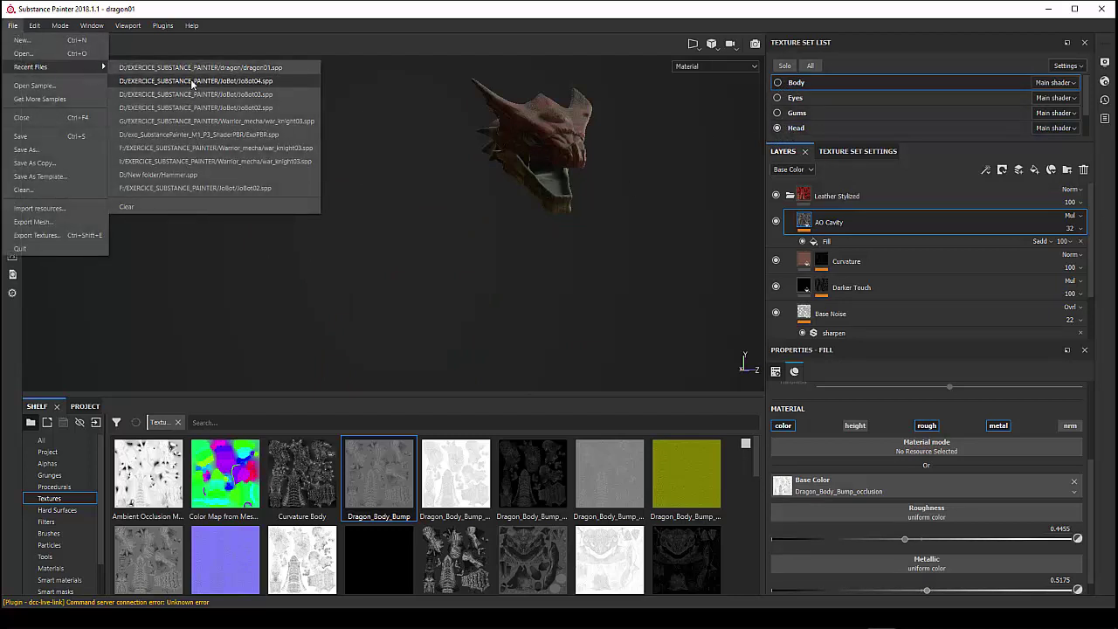
# - Open JoBot04.spp from Recent Files, answering the save prompt, and look around the robot
pyautogui.click(193, 81)
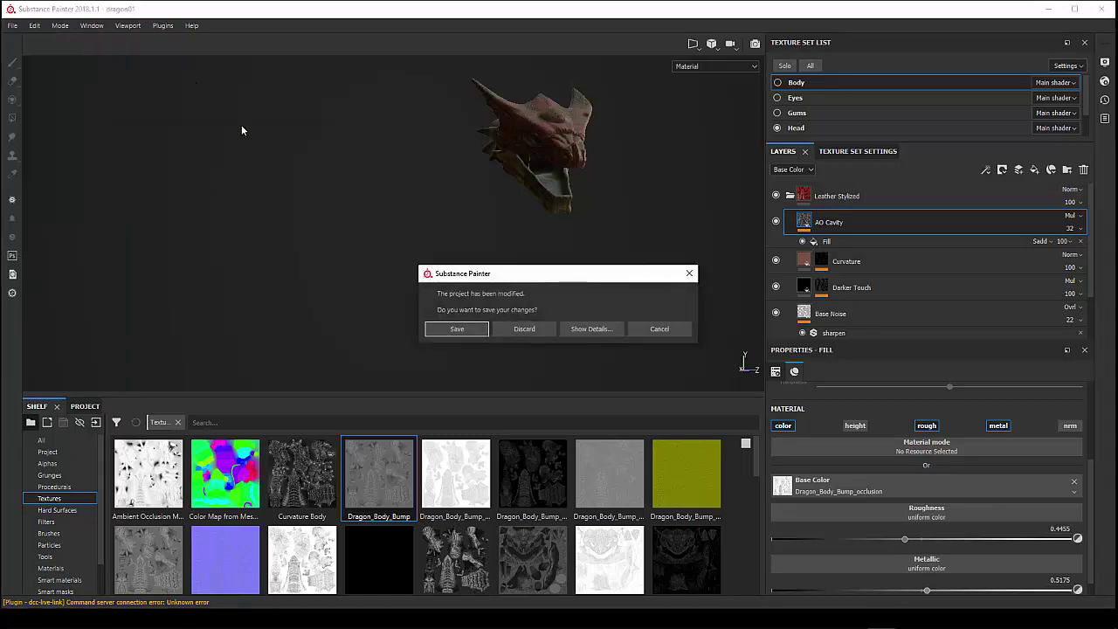
pyautogui.click(505, 329)
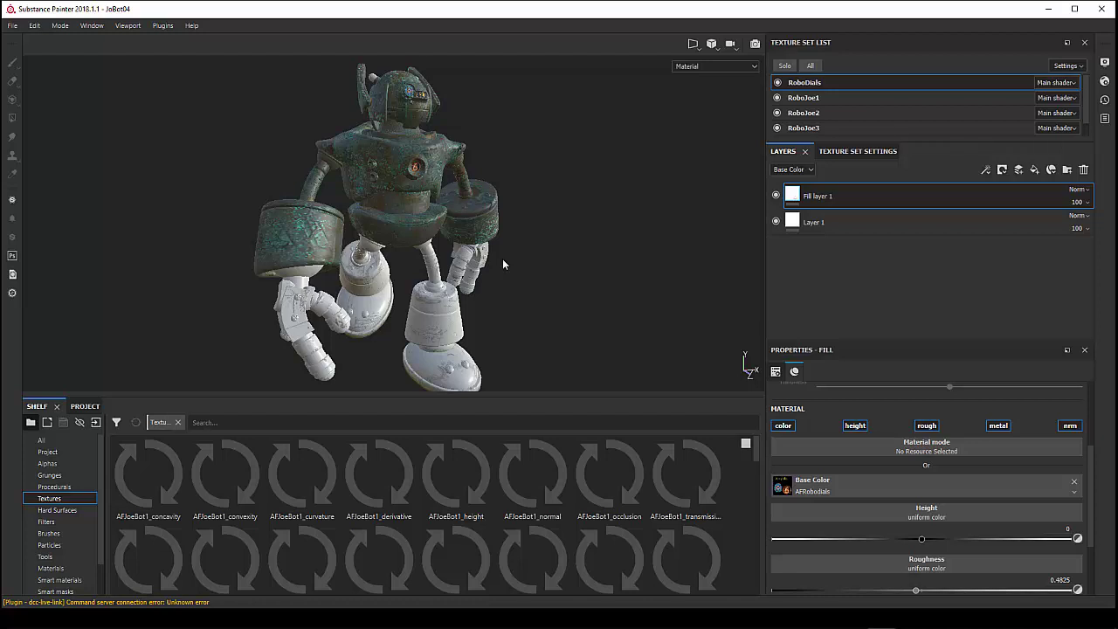
pyautogui.keyDown('alt'); pyautogui.moveTo(485, 266); pyautogui.dragTo(520, 276); pyautogui.keyUp('alt')
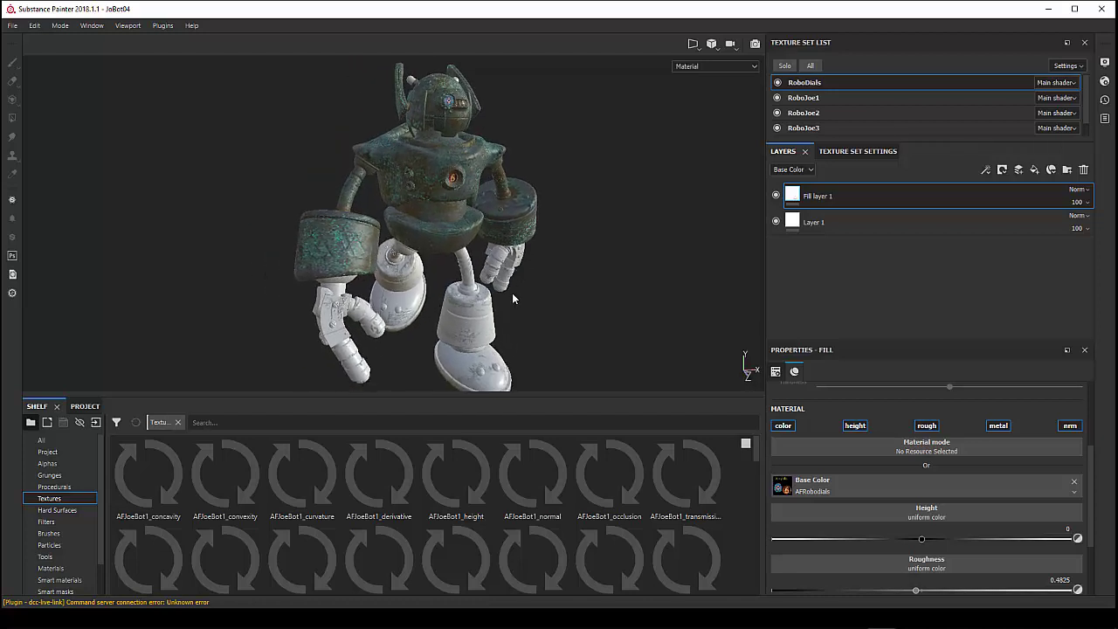
pyautogui.scroll(1, 507, 293)
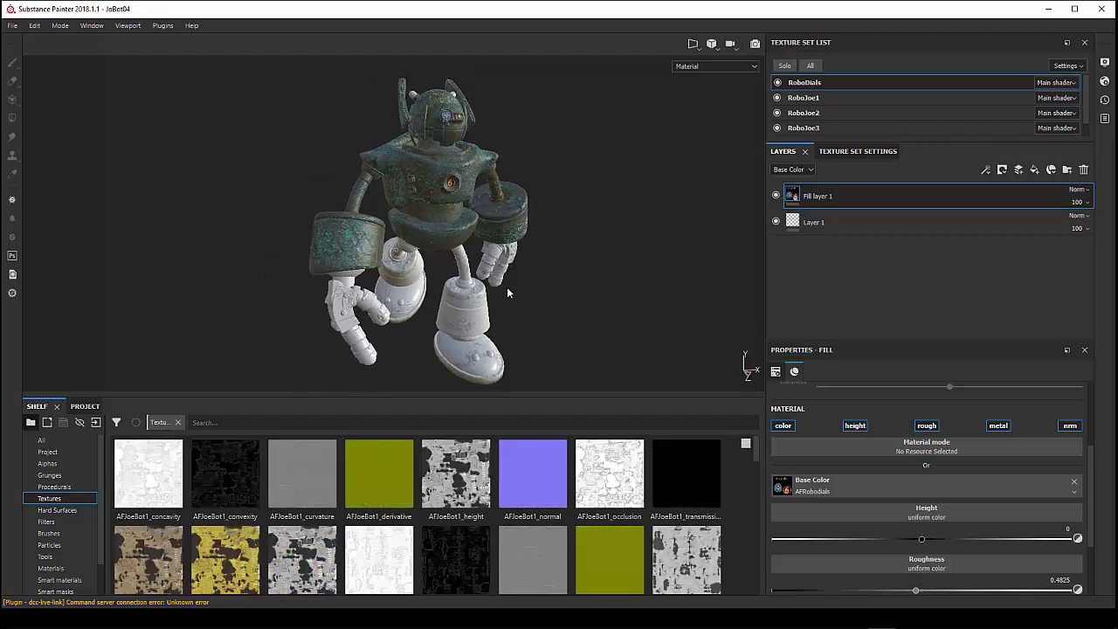
pyautogui.scroll(2, 508, 292)
pyautogui.keyDown('alt'); pyautogui.moveTo(505, 281); pyautogui.dragTo(519, 287); pyautogui.keyUp('alt')
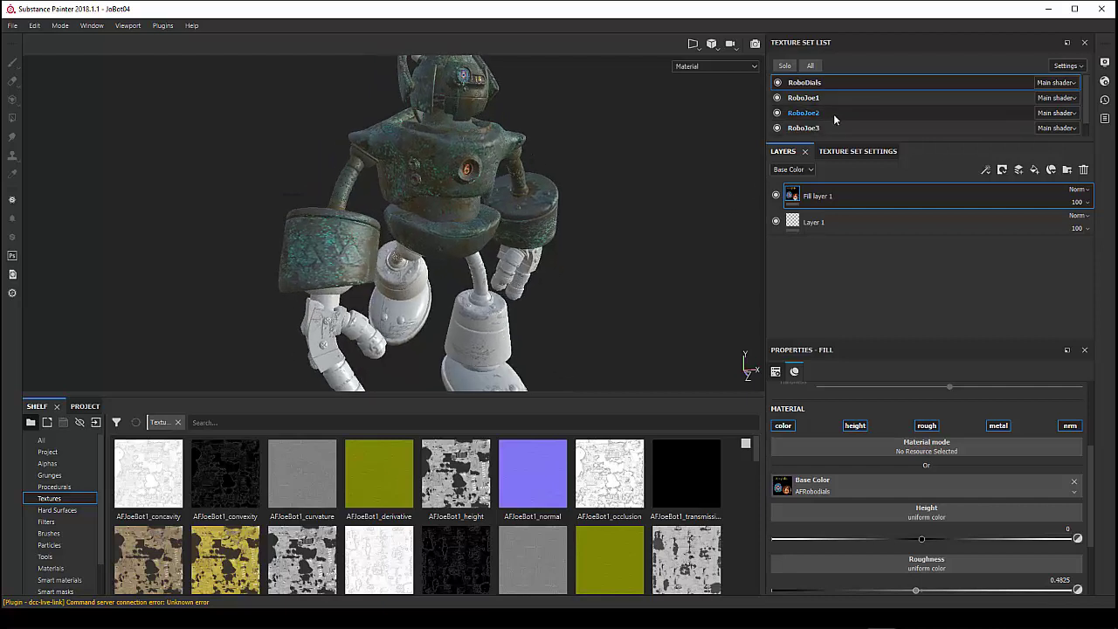
# - Solo-view the RoboJoe1, RoboJoe2 and RoboJoe3 sets, show all sets again, and select RoboJoe1
pyautogui.click(785, 67)
pyautogui.click(779, 98)
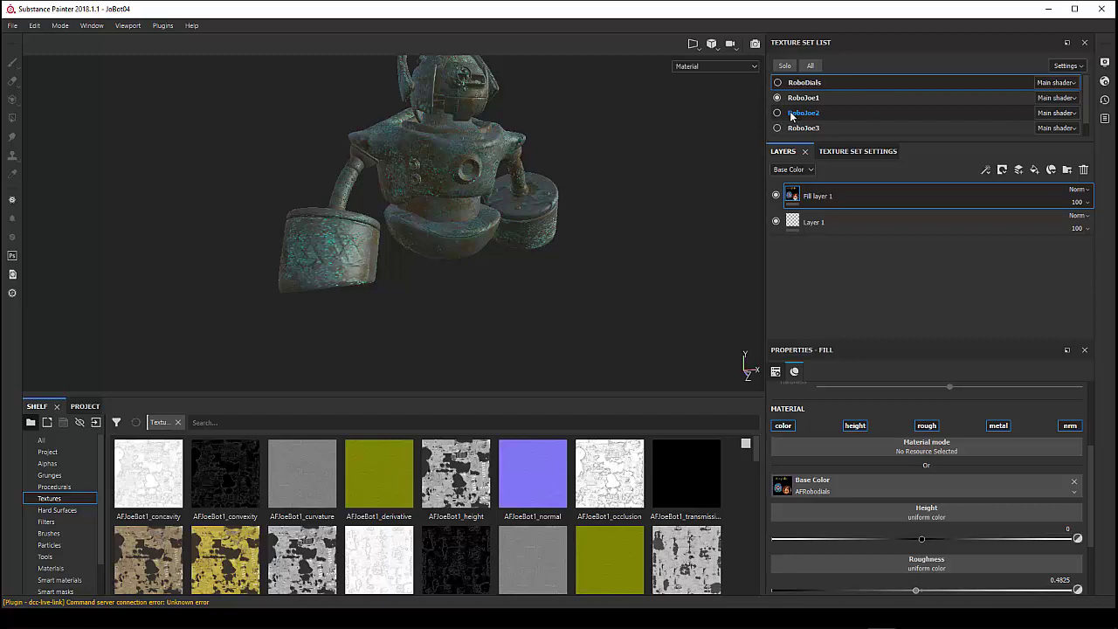
pyautogui.click(791, 115)
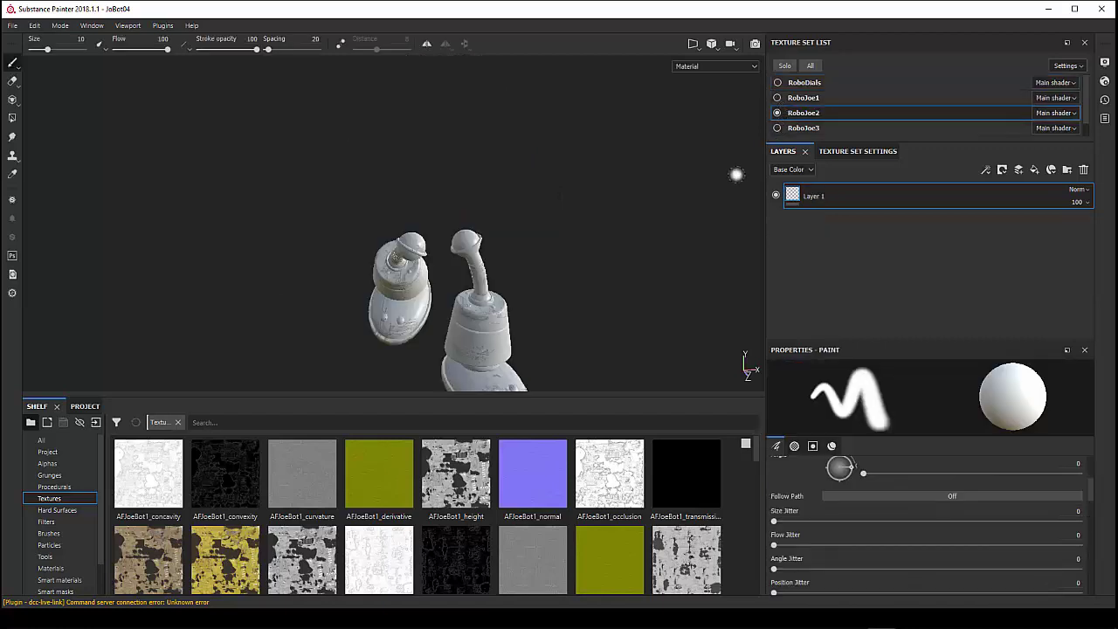
pyautogui.click(777, 130)
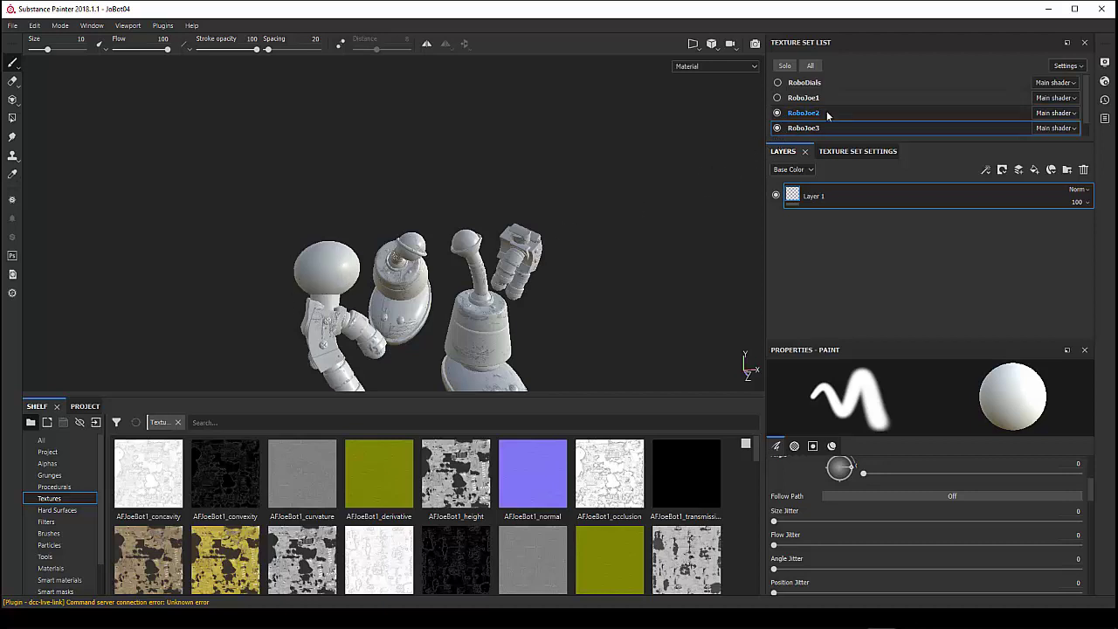
pyautogui.click(778, 98)
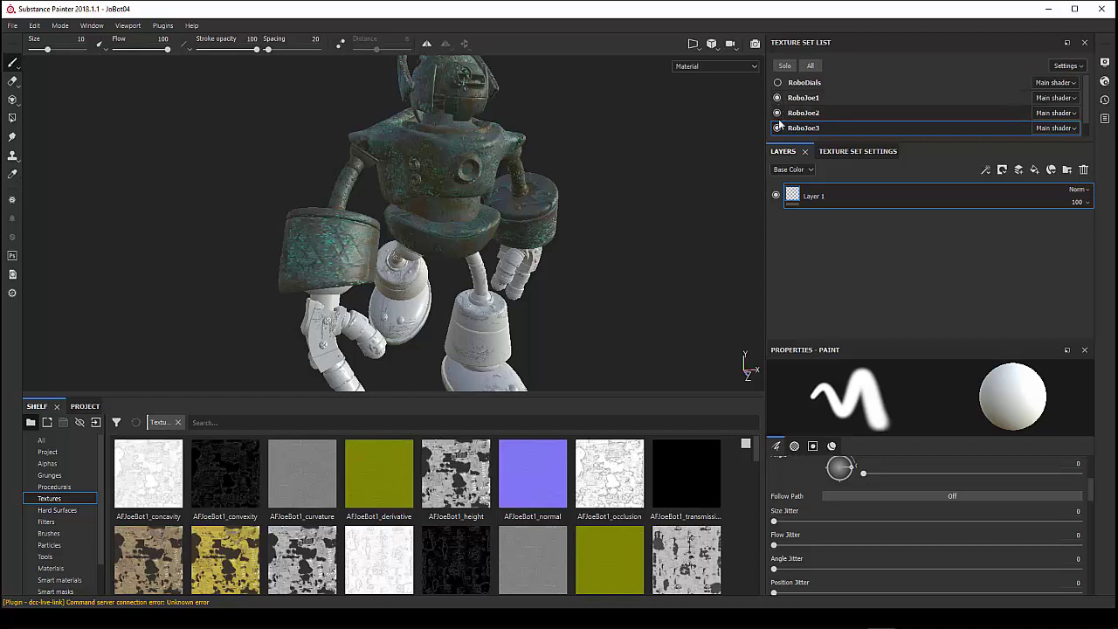
pyautogui.click(812, 67)
pyautogui.moveTo(521, 229)
pyautogui.keyDown('alt'); pyautogui.mouseDown()
pyautogui.moveTo(428, 251)
pyautogui.moveTo(507, 247)
pyautogui.mouseUp(); pyautogui.keyUp('alt')
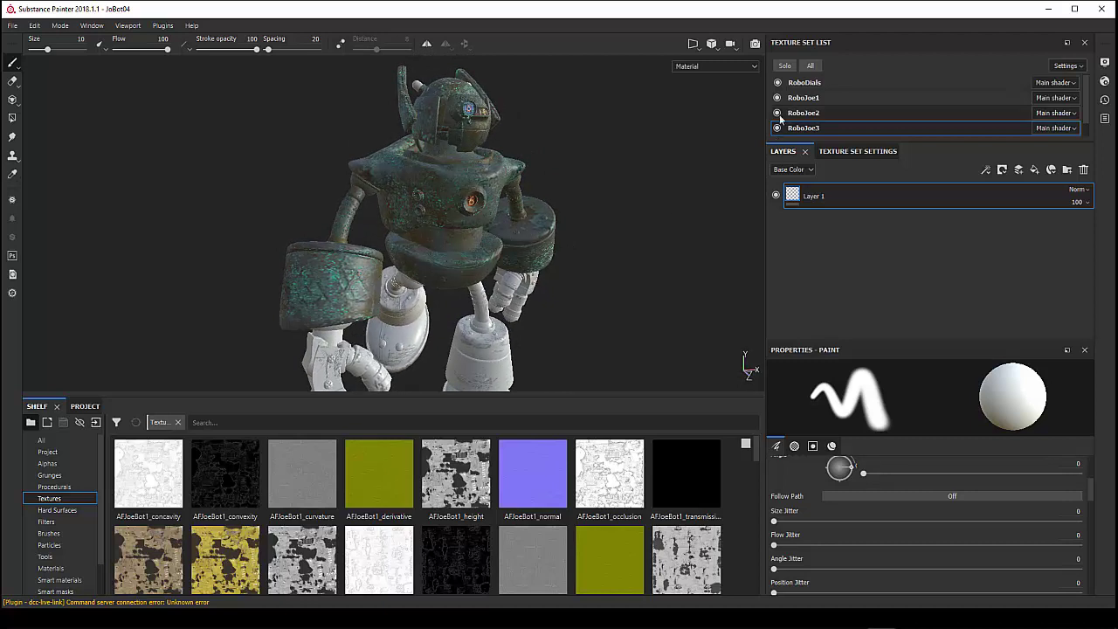
pyautogui.click(800, 98)
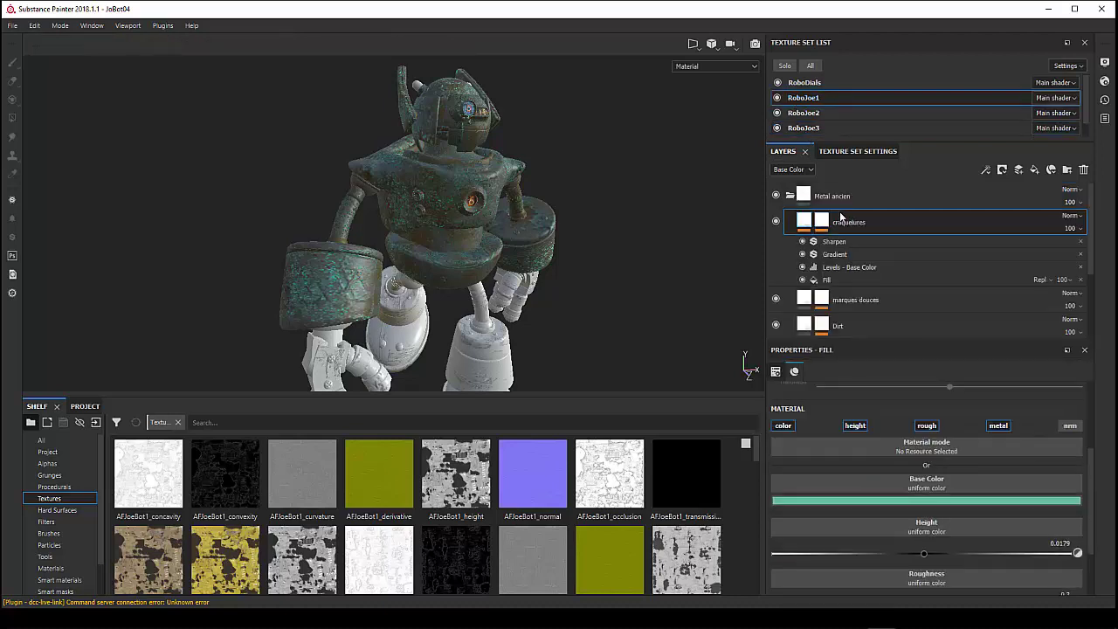
# - Review RoboJoe1's layer stack from the Metal ancien folder down to the Base layer, selecting Base
pyautogui.click(791, 197)
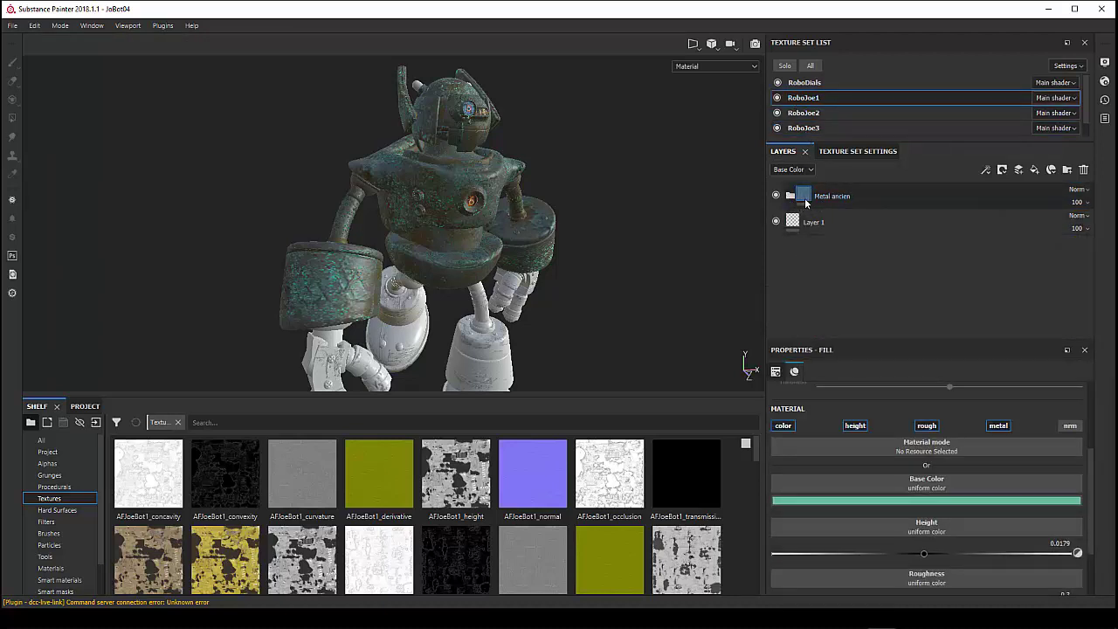
pyautogui.click(791, 196)
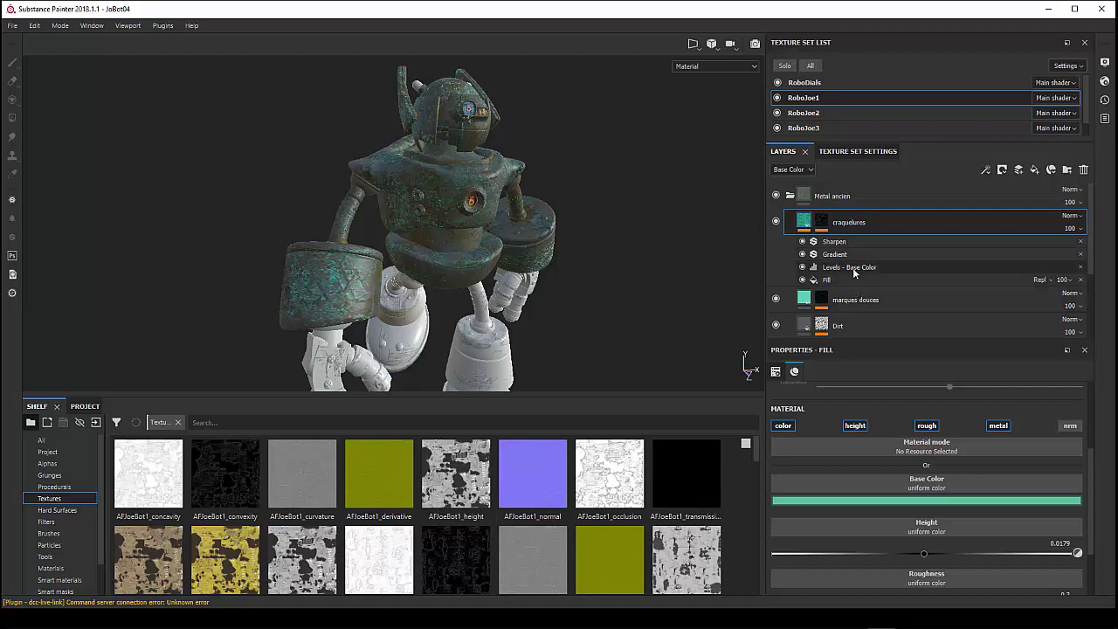
pyautogui.scroll(-1, 842, 284)
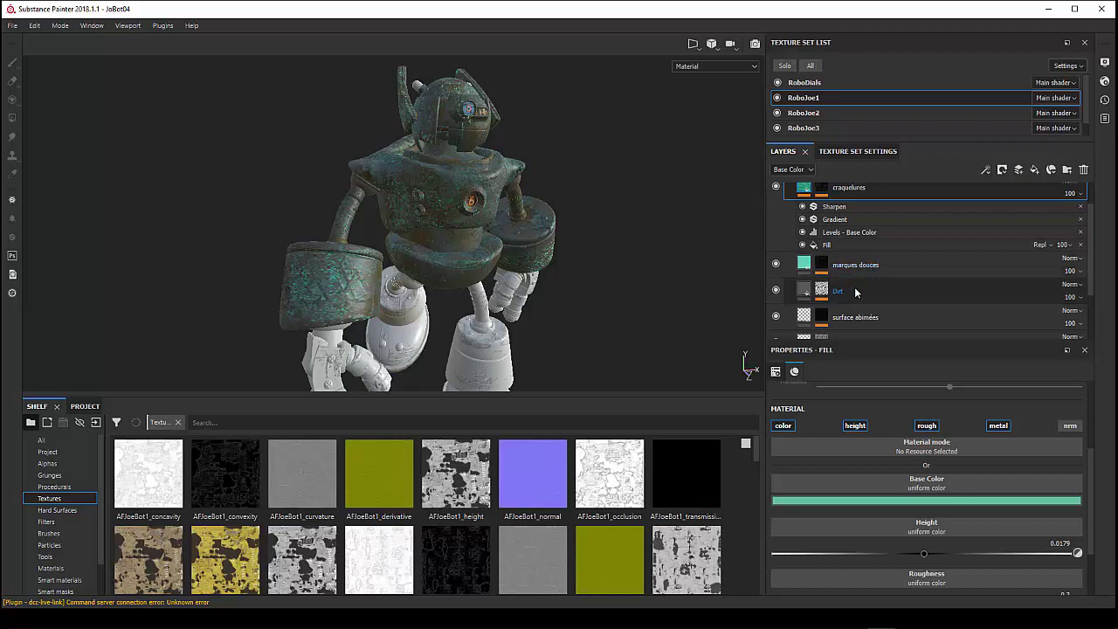
pyautogui.scroll(-1, 860, 298)
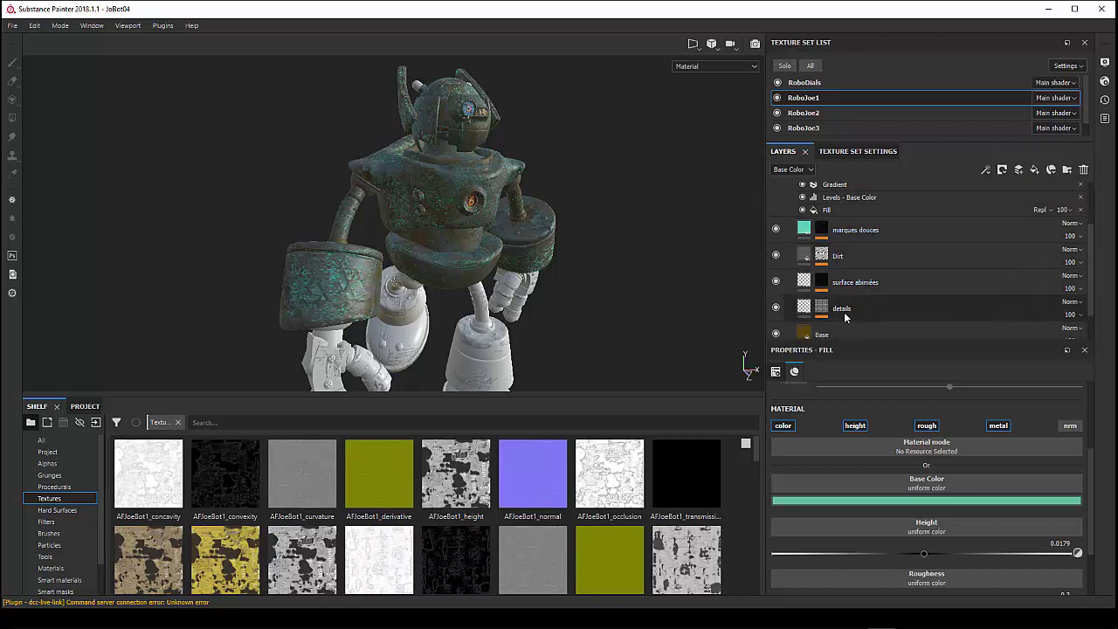
pyautogui.scroll(-1, 855, 316)
pyautogui.click(846, 301)
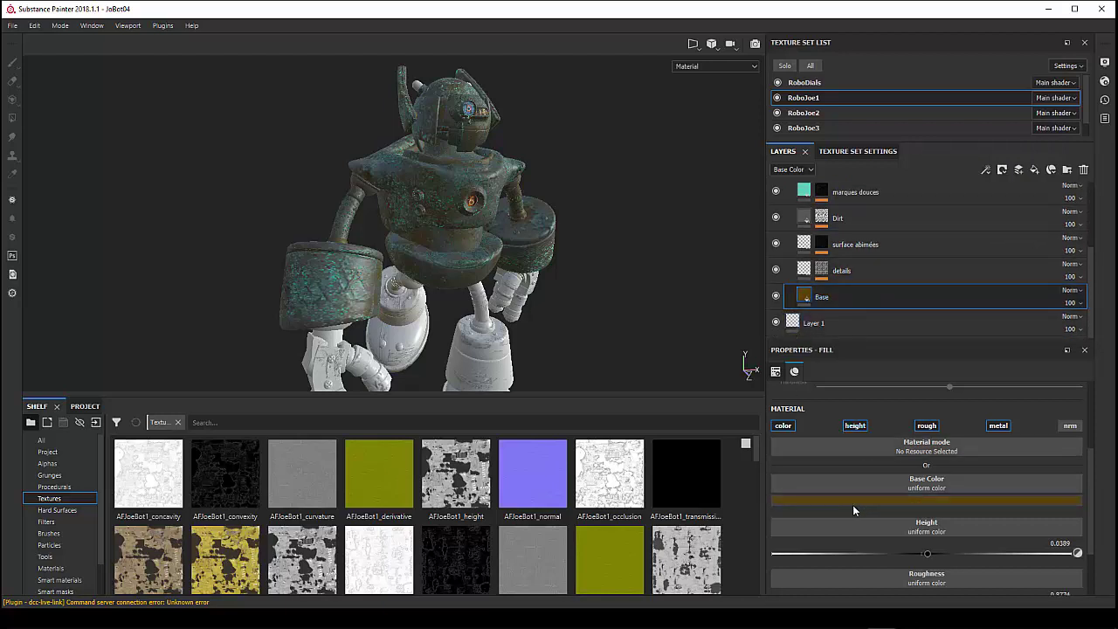
pyautogui.scroll(2, 874, 323)
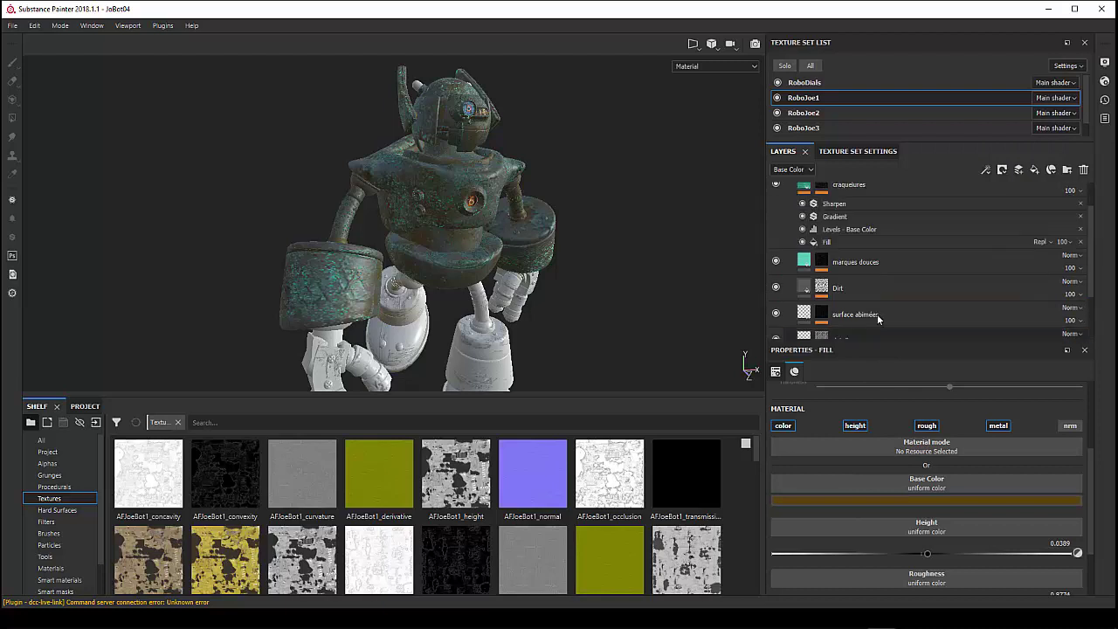
pyautogui.scroll(1, 865, 297)
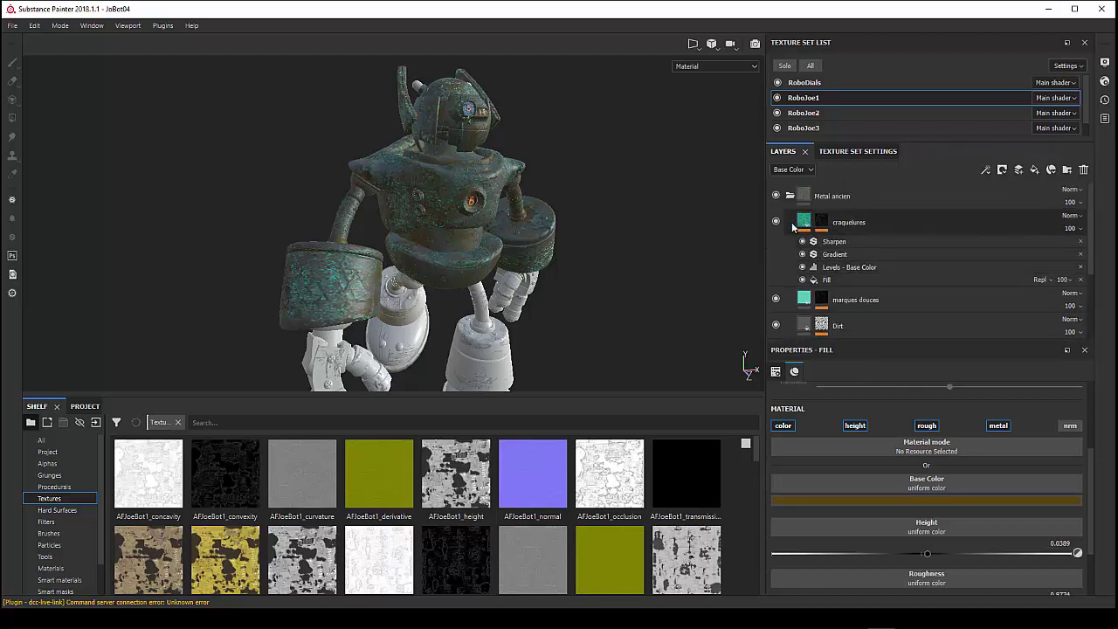
# - Instantiate the Metal ancien folder onto RoboJoe2 and RoboJoe3, excluding RoboDials
pyautogui.rightClick(904, 221)
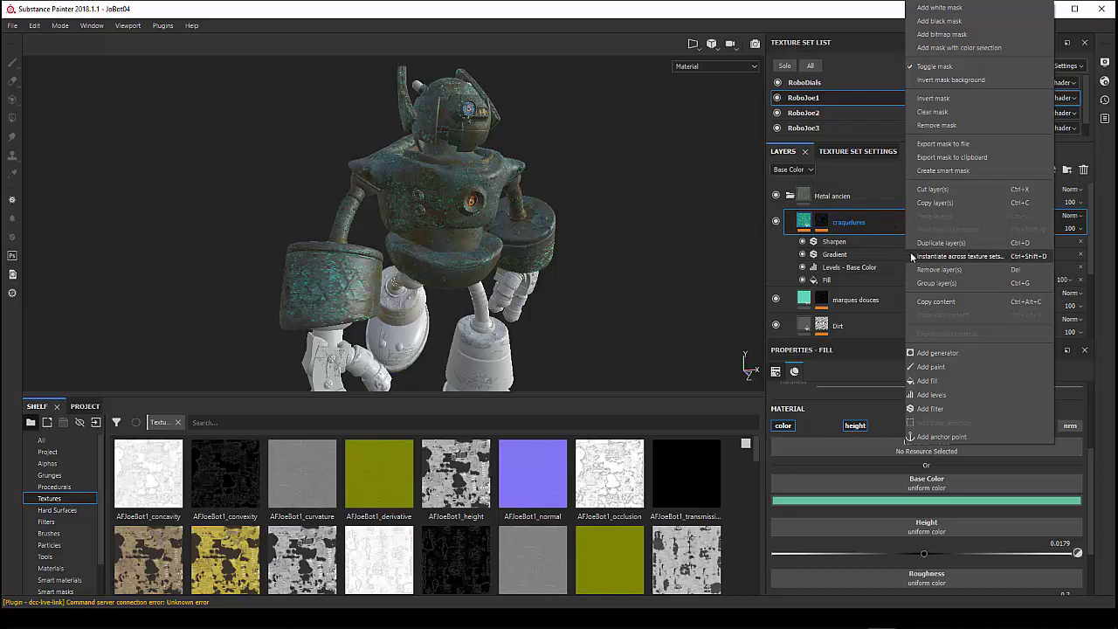
pyautogui.click(824, 211)
pyautogui.click(809, 201)
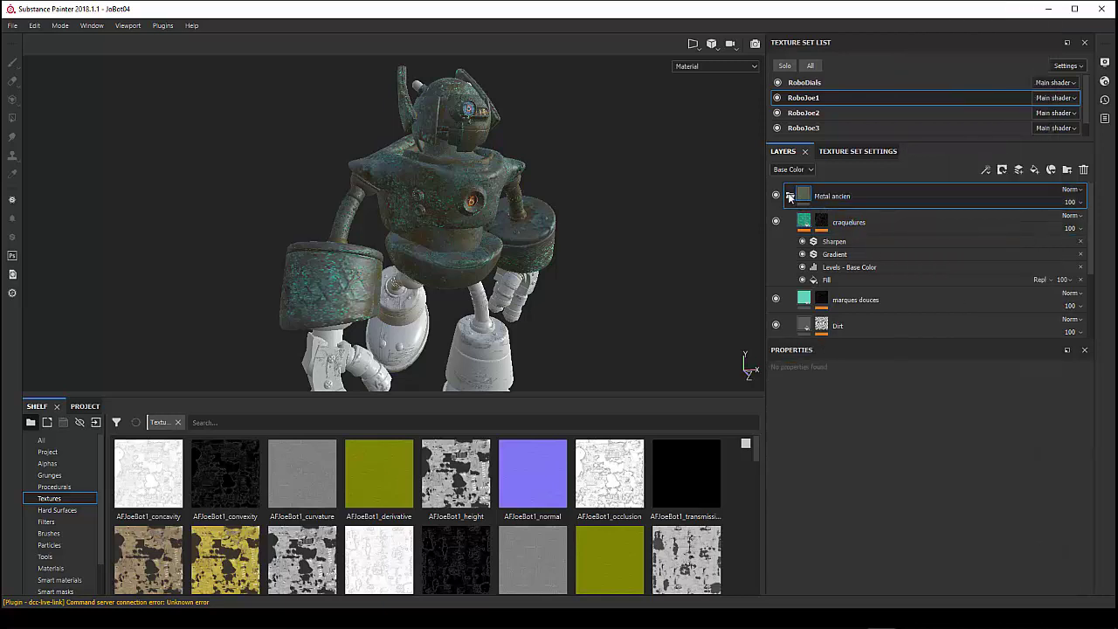
pyautogui.click(790, 198)
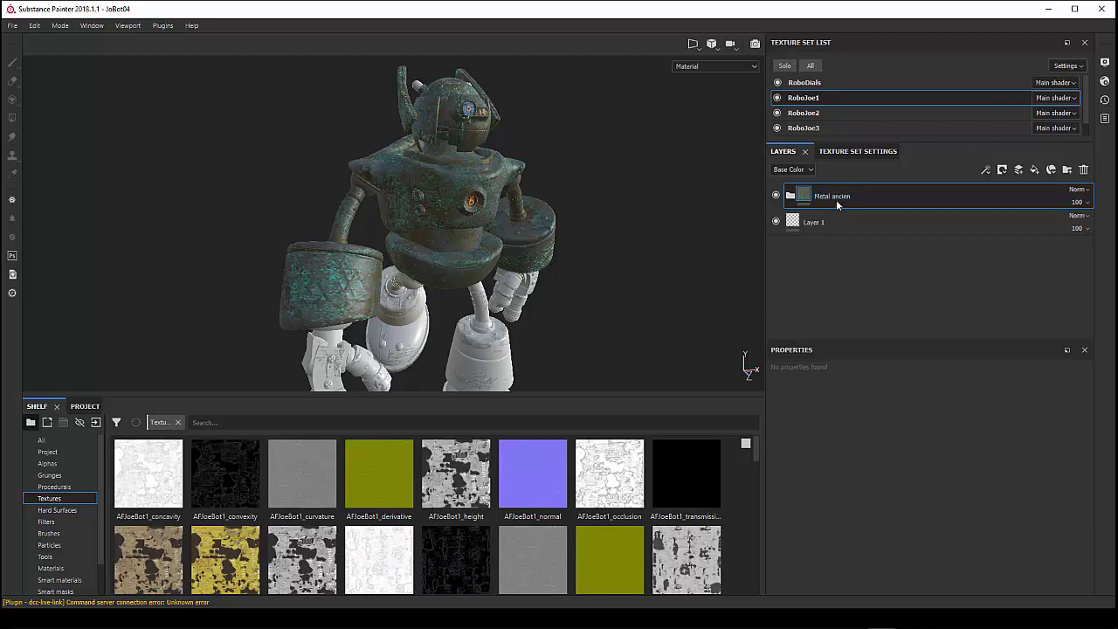
pyautogui.rightClick(845, 196)
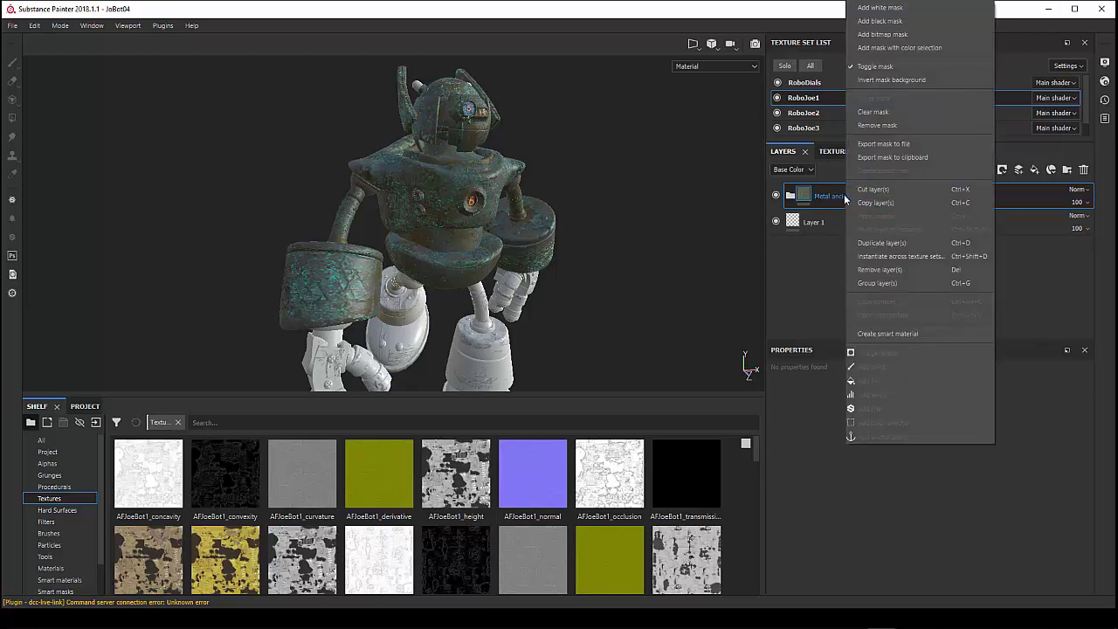
pyautogui.click(912, 256)
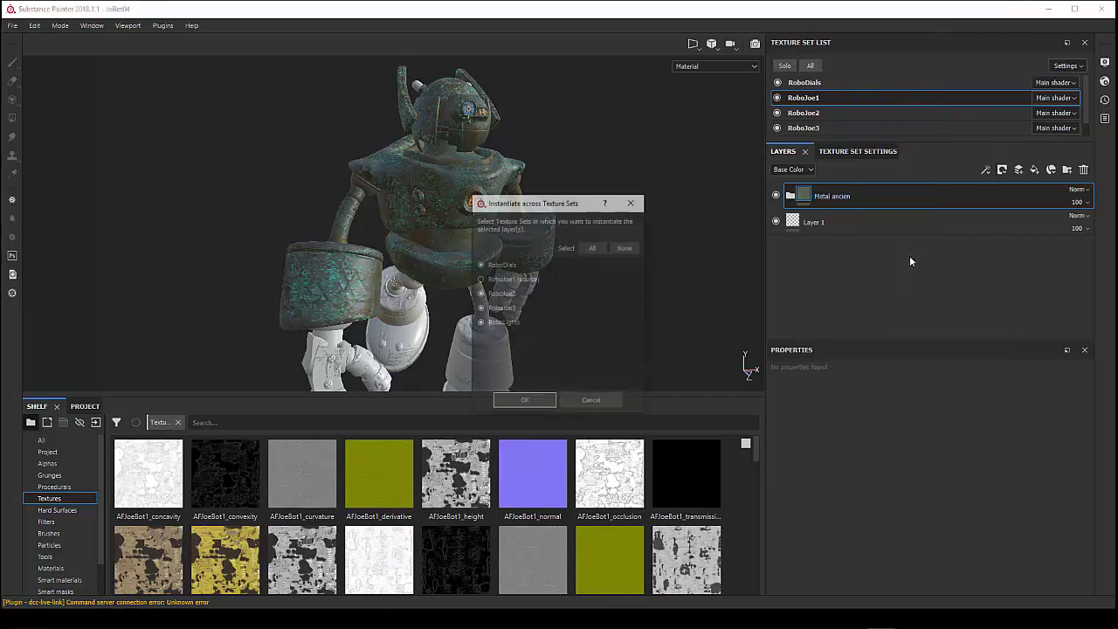
pyautogui.moveTo(564, 207); pyautogui.dragTo(645, 155)
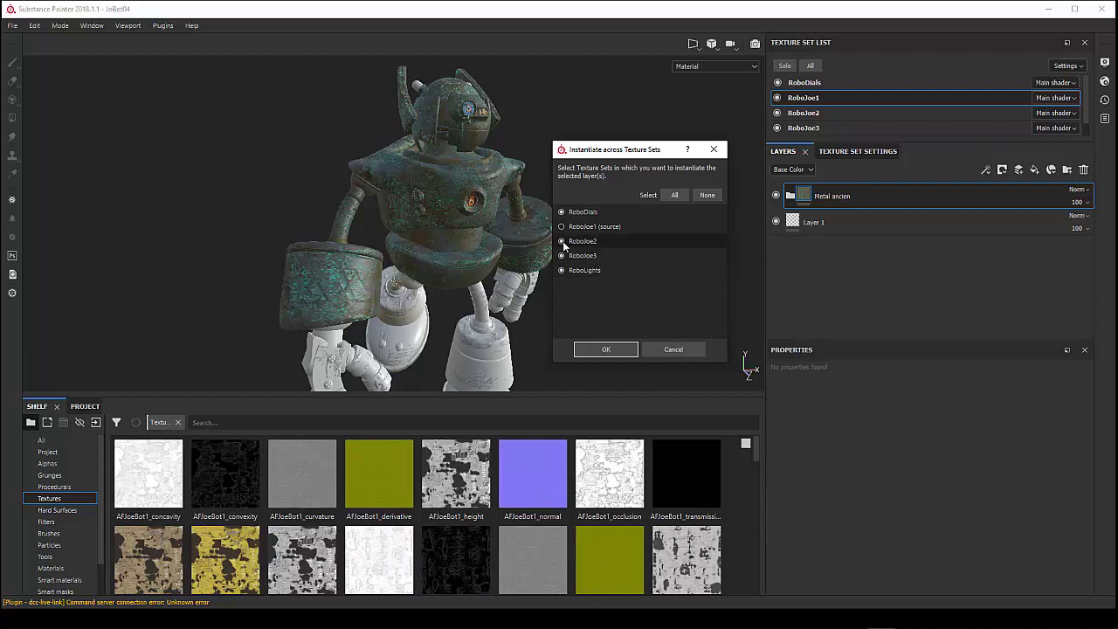
pyautogui.click(562, 212)
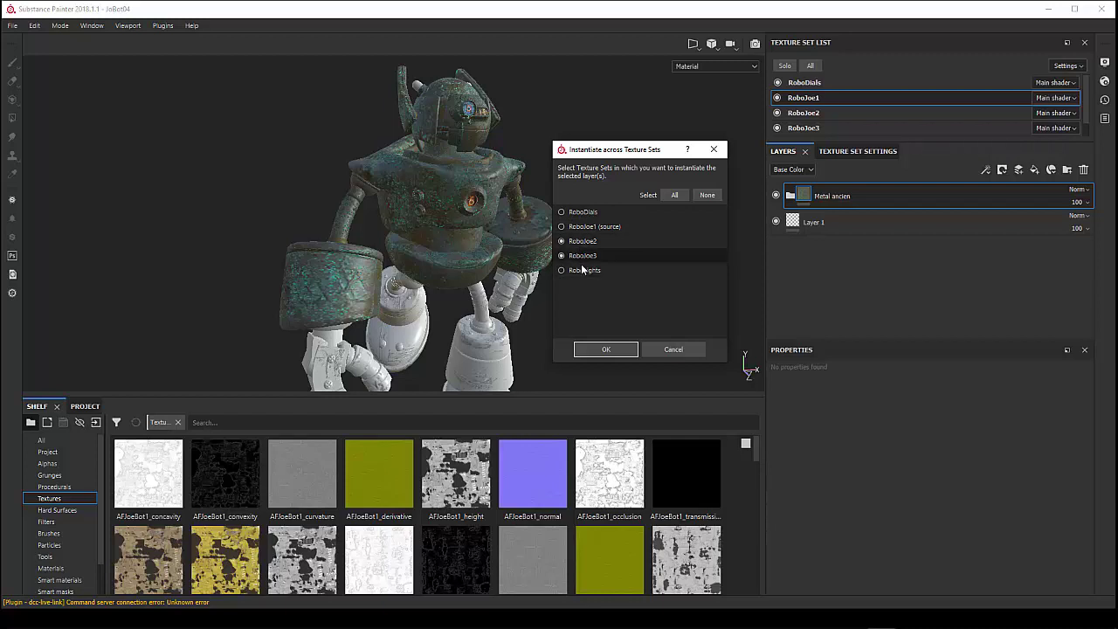
pyautogui.click(605, 350)
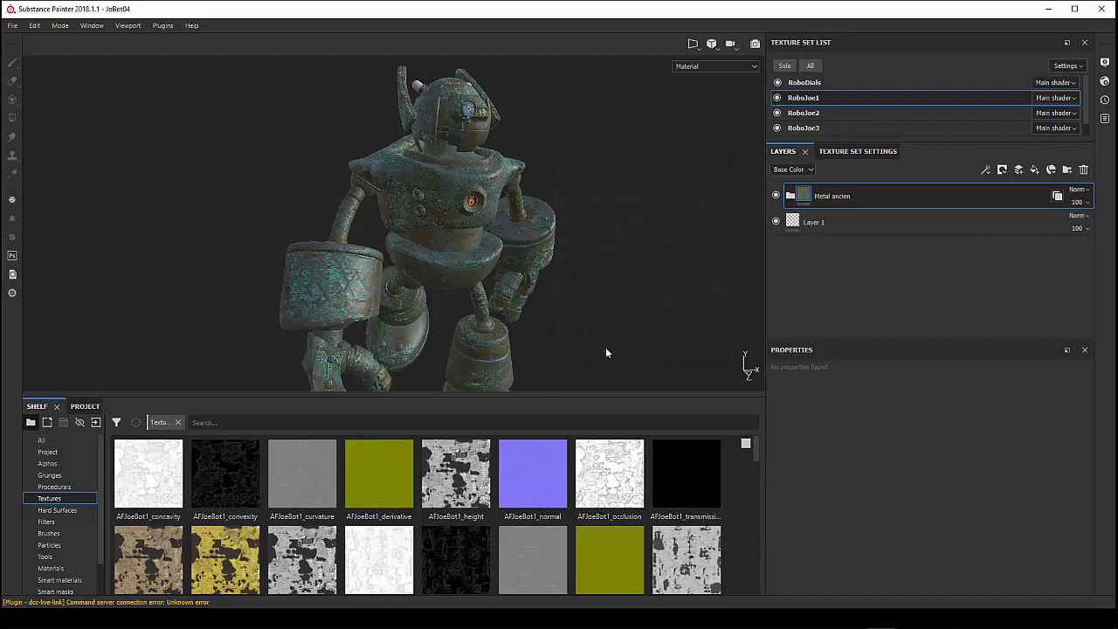
# - Orbit the robot to inspect the legs' new aged-metal finish
pyautogui.moveTo(549, 305)
pyautogui.keyDown('alt'); pyautogui.mouseDown()
pyautogui.moveTo(519, 299)
pyautogui.moveTo(548, 273)
pyautogui.mouseUp(); pyautogui.keyUp('alt')
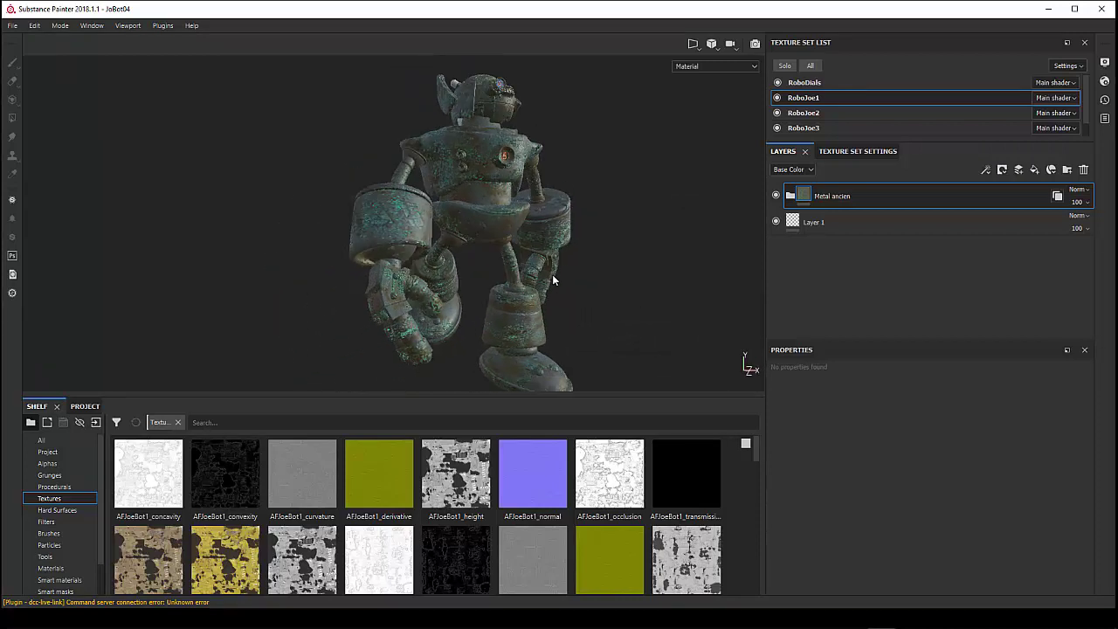
pyautogui.moveTo(528, 278)
pyautogui.keyDown('alt'); pyautogui.mouseDown()
pyautogui.moveTo(327, 302)
pyautogui.moveTo(602, 278)
pyautogui.mouseUp(); pyautogui.keyUp('alt')
pyautogui.moveTo(494, 291)
pyautogui.keyDown('alt'); pyautogui.mouseDown()
pyautogui.moveTo(503, 298)
pyautogui.moveTo(424, 294)
pyautogui.moveTo(611, 271)
pyautogui.mouseUp(); pyautogui.keyUp('alt')
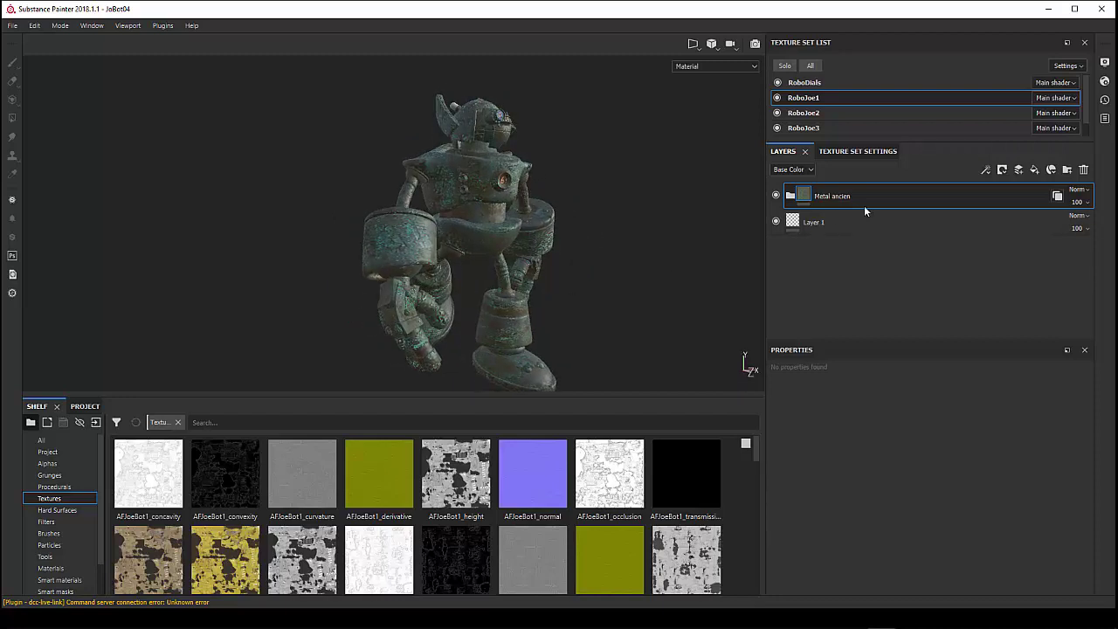
pyautogui.click(791, 198)
pyautogui.click(791, 201)
# - Check the Metal ancien instances on RoboJoe2 and RoboJoe3, then go back to RoboJoe1
pyautogui.click(1058, 198)
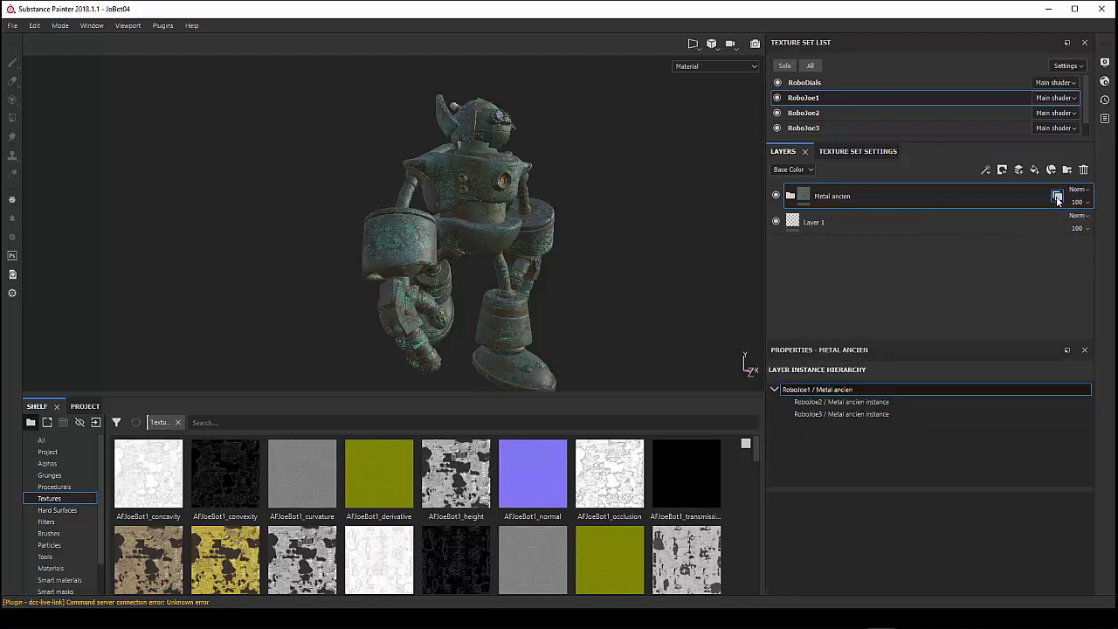
pyautogui.click(879, 405)
pyautogui.click(877, 415)
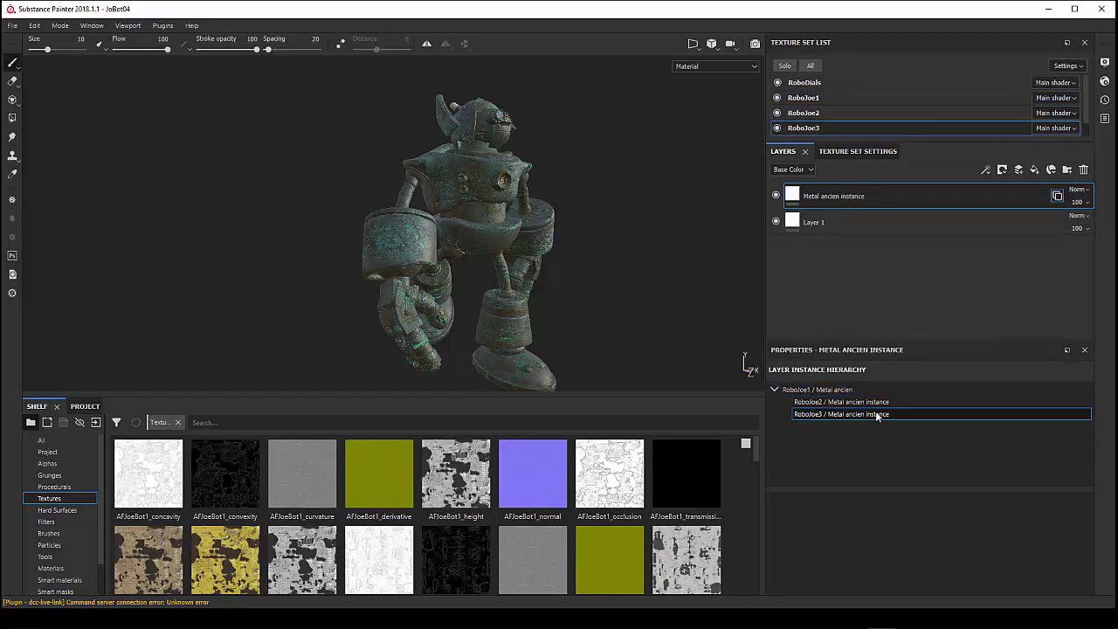
pyautogui.click(875, 405)
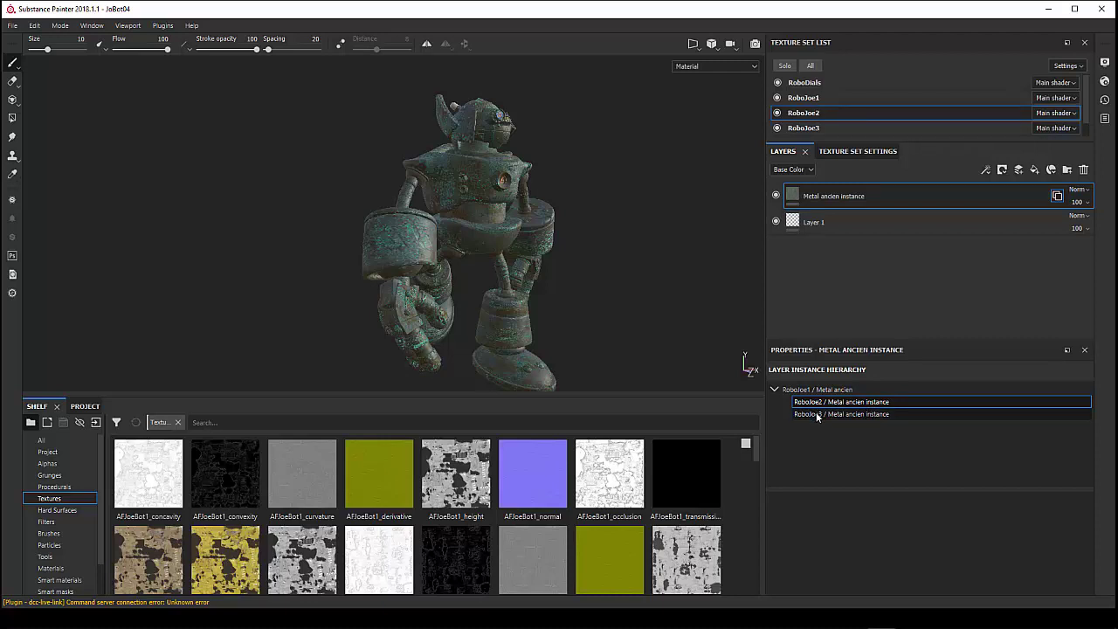
pyautogui.click(835, 415)
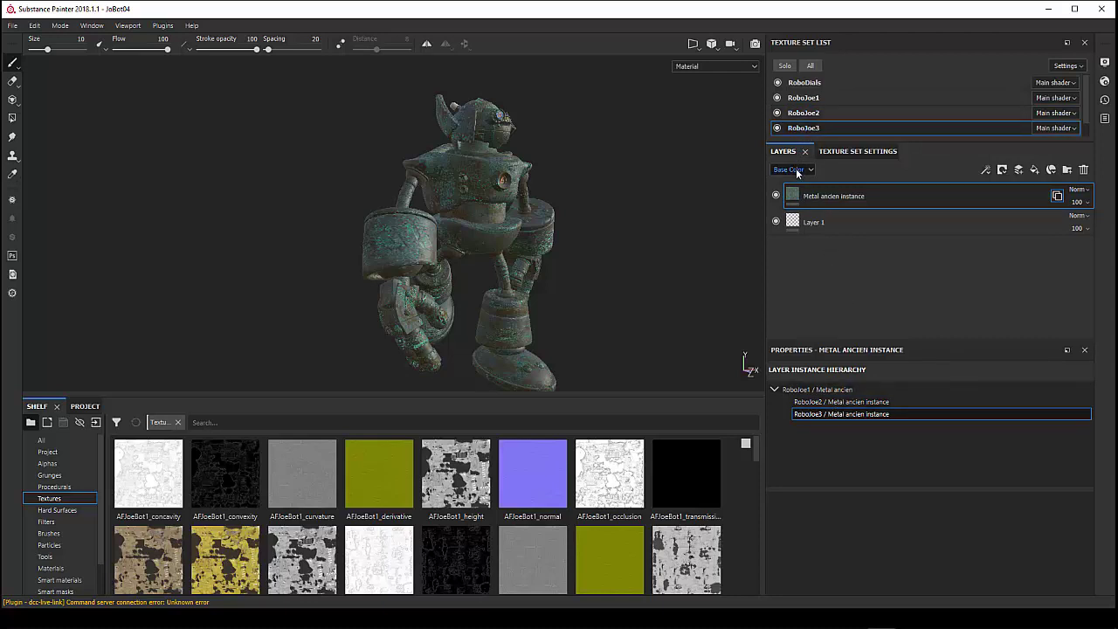
pyautogui.click(798, 103)
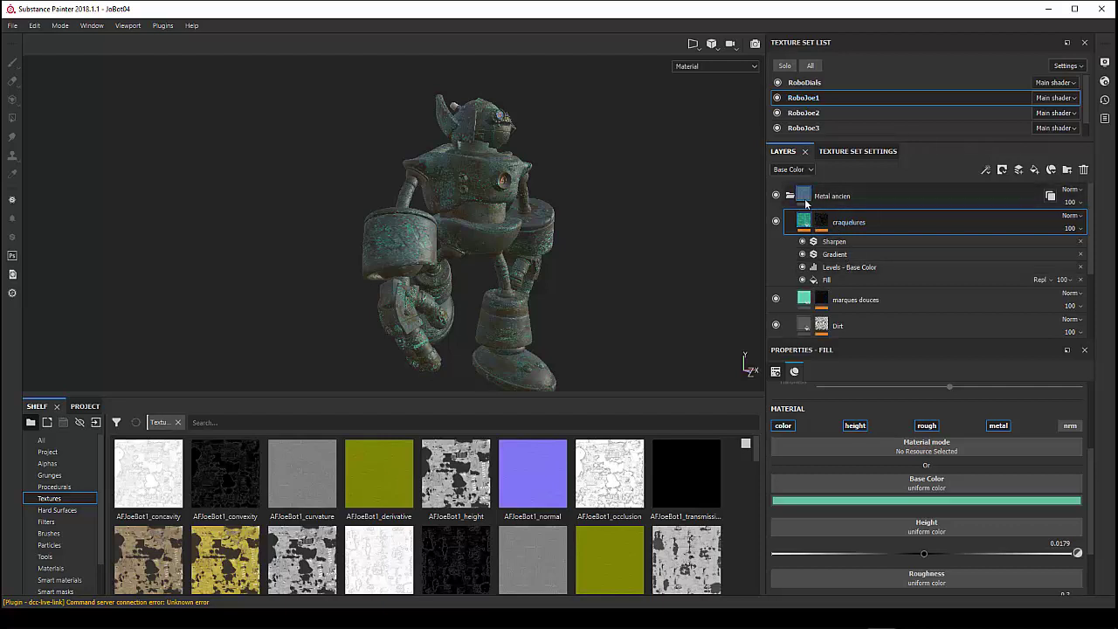
# - Expand Metal ancien, compare the craquelures layer on and off, and select its Levels - Base Color effect
pyautogui.click(791, 195)
pyautogui.click(821, 203)
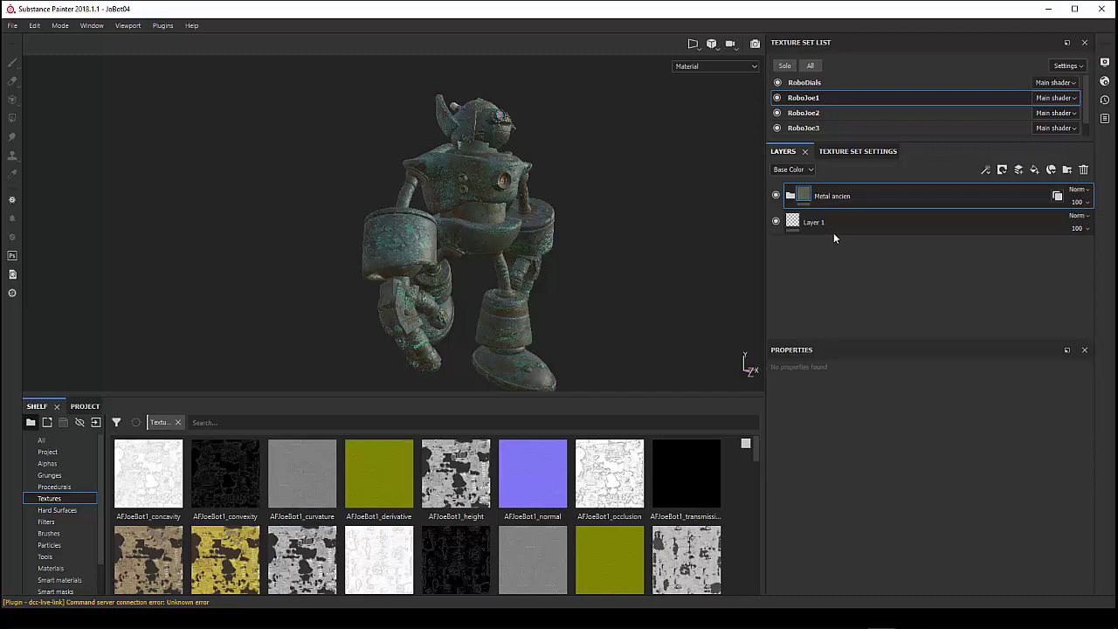
pyautogui.click(792, 197)
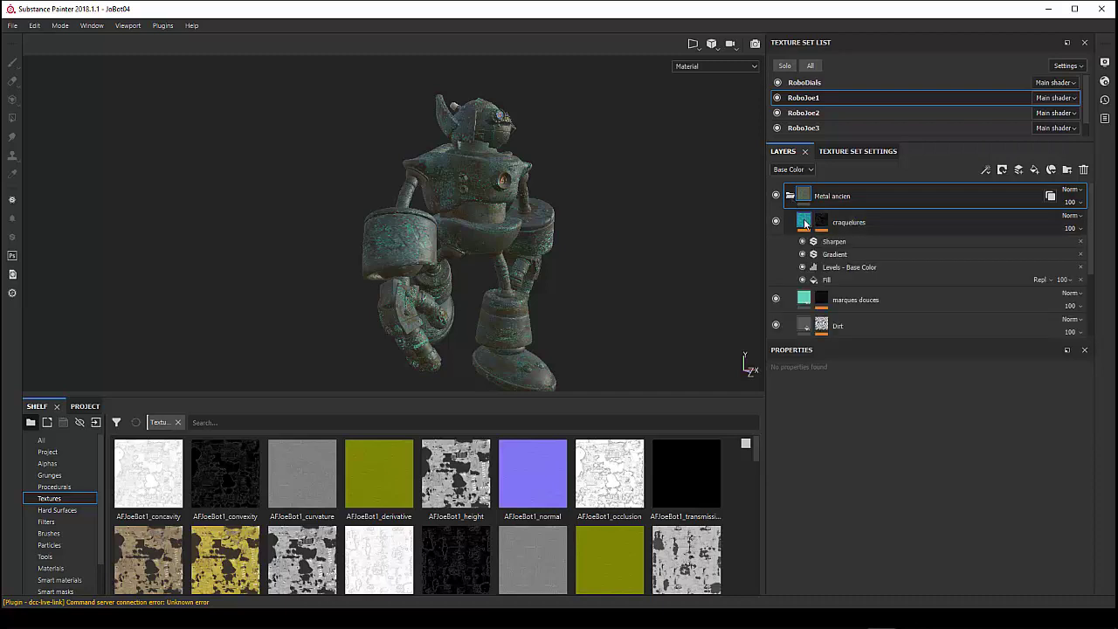
pyautogui.scroll(-2, 844, 301)
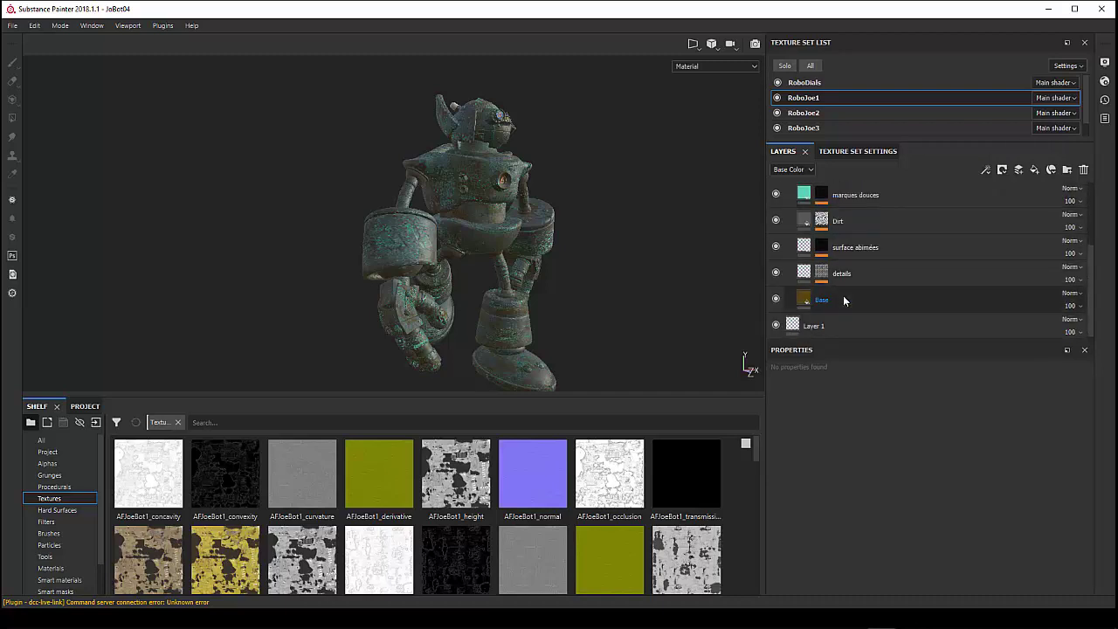
pyautogui.scroll(1, 845, 302)
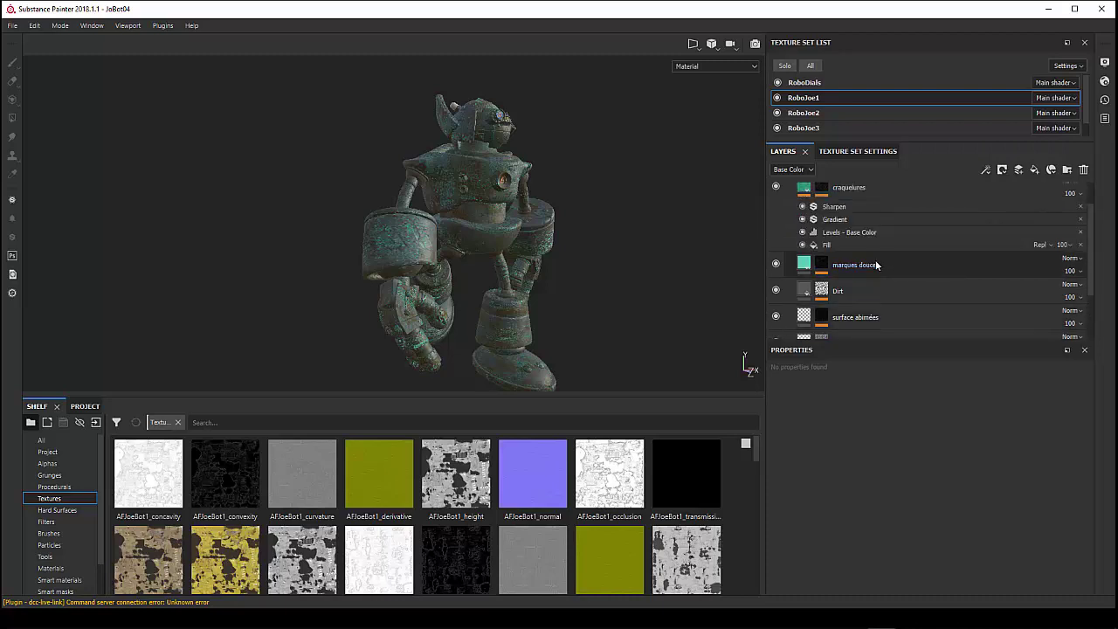
pyautogui.scroll(1, 855, 287)
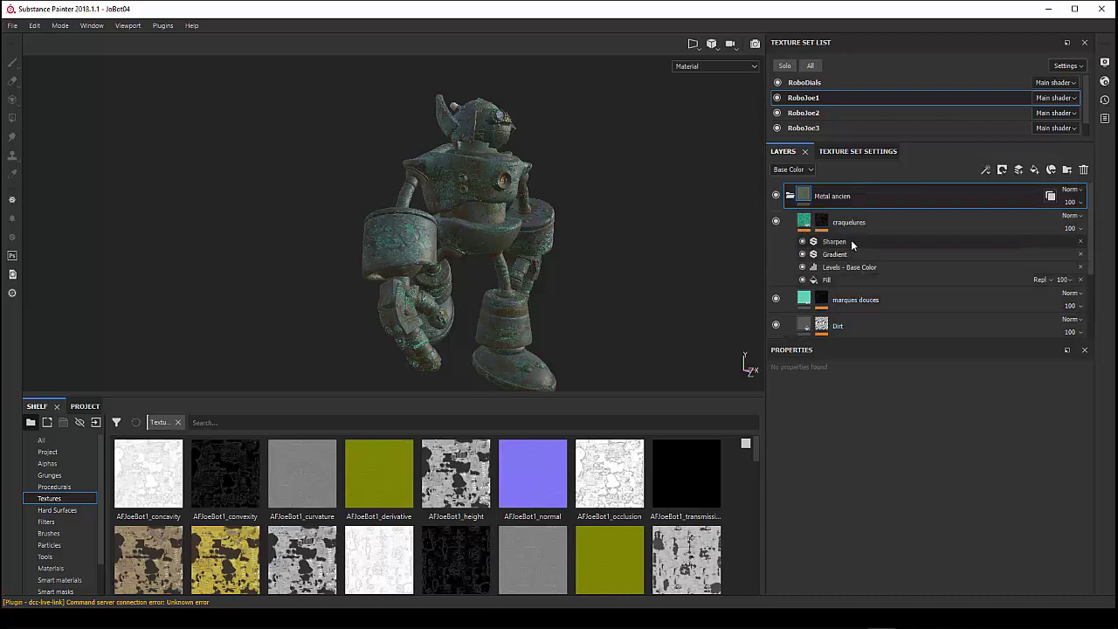
pyautogui.click(775, 224)
pyautogui.click(776, 224)
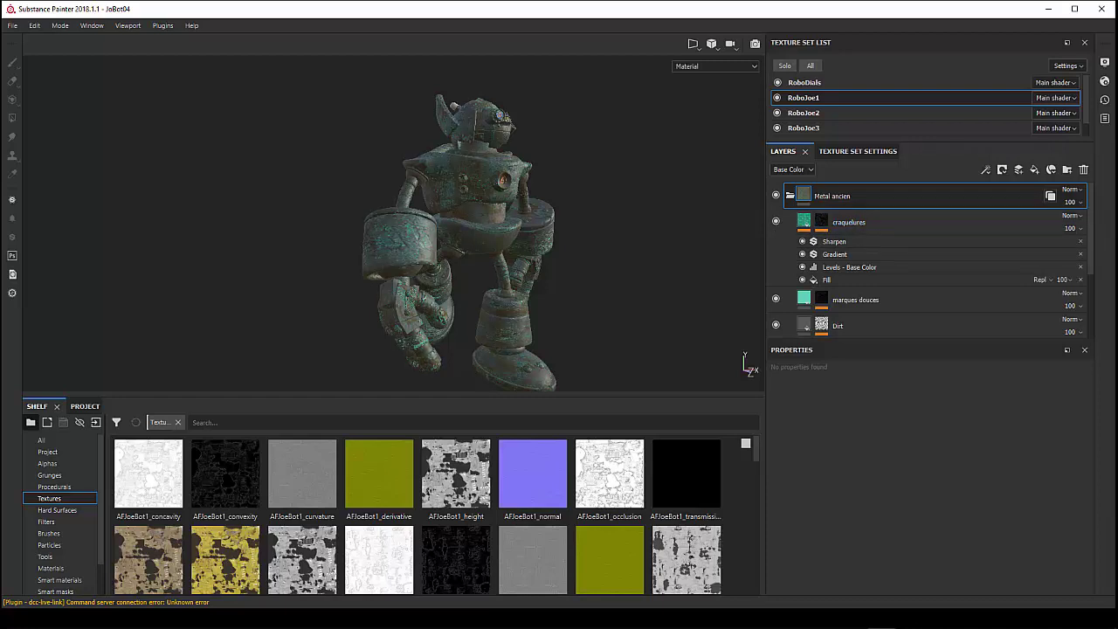
pyautogui.click(849, 268)
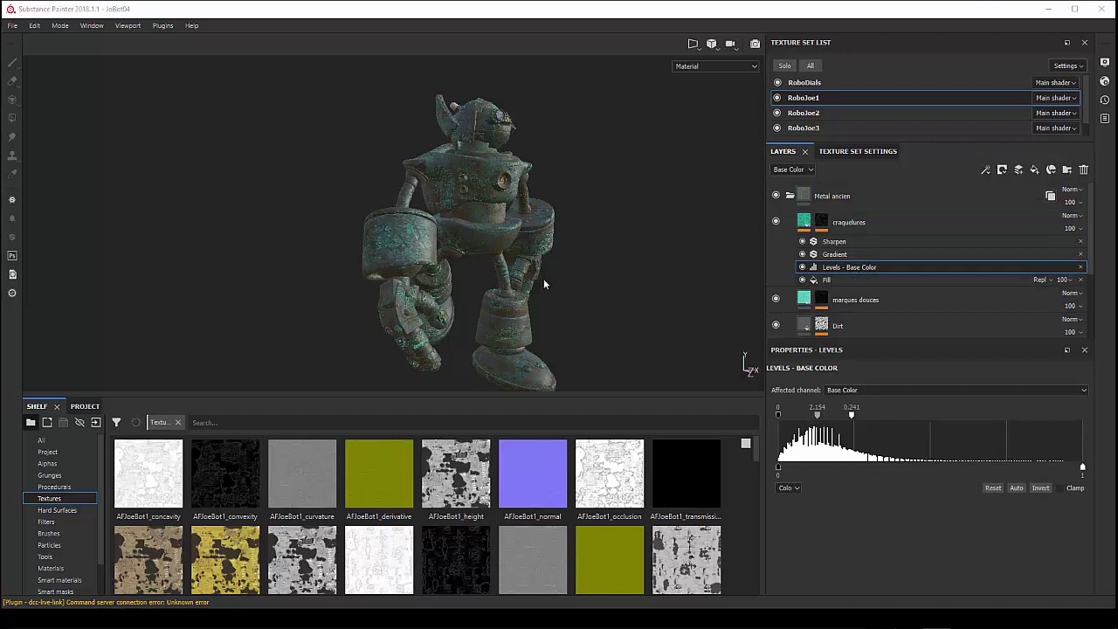
# - Set the craquelures Levels white point to 0.325, brightening the teal cracks across the robot
pyautogui.scroll(-1, 543, 276)
pyautogui.scroll(-1, 541, 273)
pyautogui.scroll(3, 542, 271)
pyautogui.scroll(3, 544, 274)
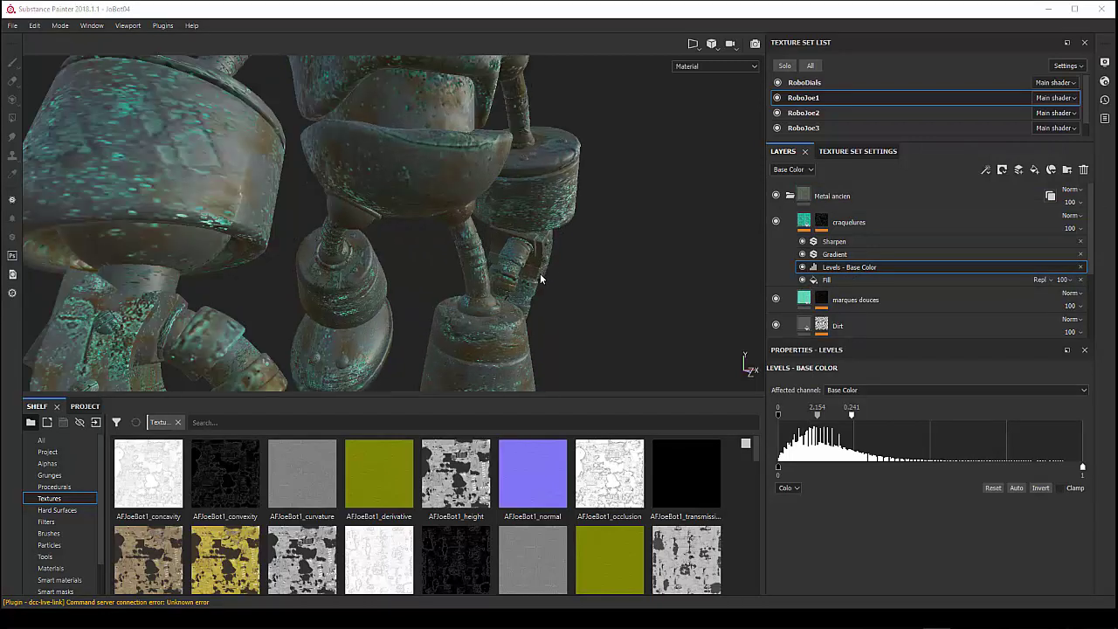
pyautogui.scroll(-1, 542, 278)
pyautogui.scroll(-2, 542, 280)
pyautogui.scroll(-2, 544, 283)
pyautogui.scroll(-1, 546, 287)
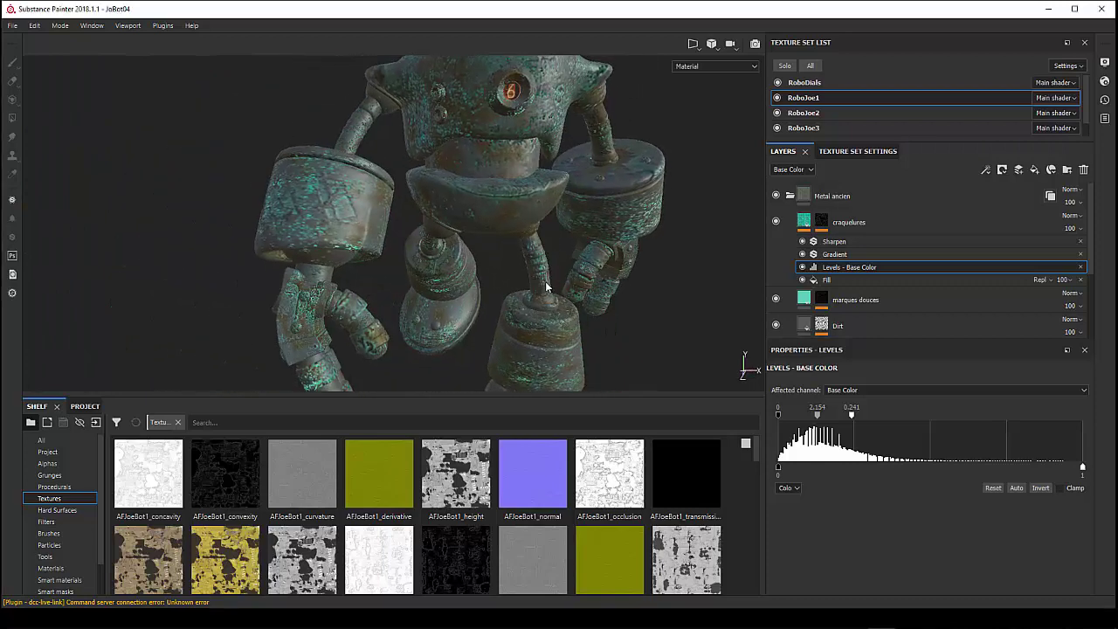
pyautogui.moveTo(546, 287)
pyautogui.keyDown('alt'); pyautogui.mouseDown()
pyautogui.moveTo(499, 320)
pyautogui.moveTo(699, 322)
pyautogui.mouseUp(); pyautogui.keyUp('alt')
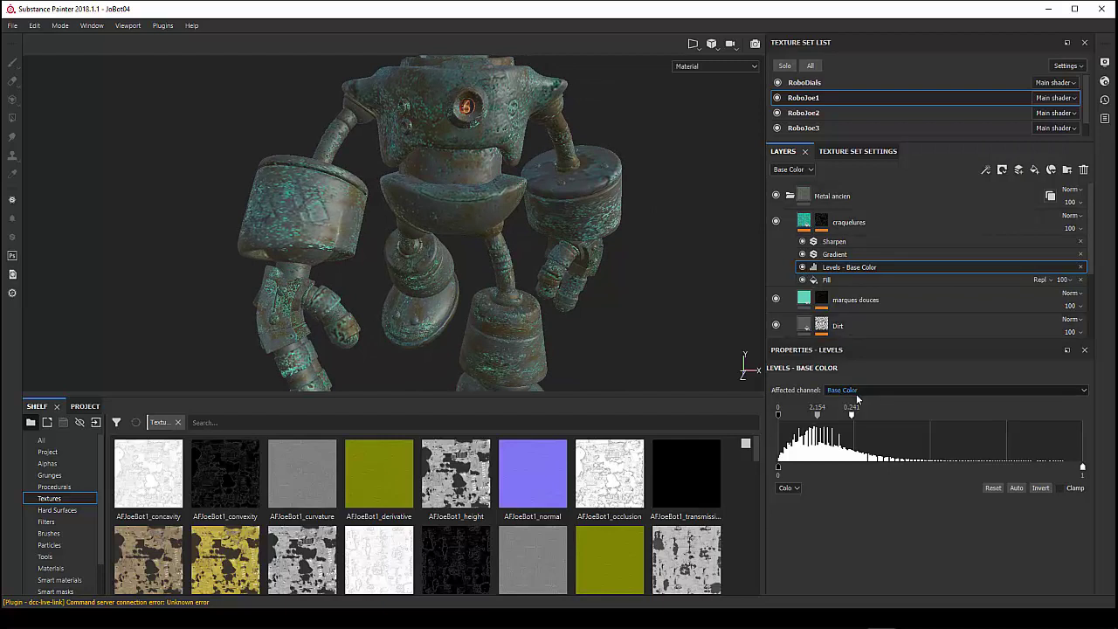
pyautogui.moveTo(852, 415)
pyautogui.mouseDown()
pyautogui.moveTo(1083, 415)
pyautogui.moveTo(830, 416)
pyautogui.moveTo(862, 428)
pyautogui.moveTo(1024, 438)
pyautogui.mouseUp()
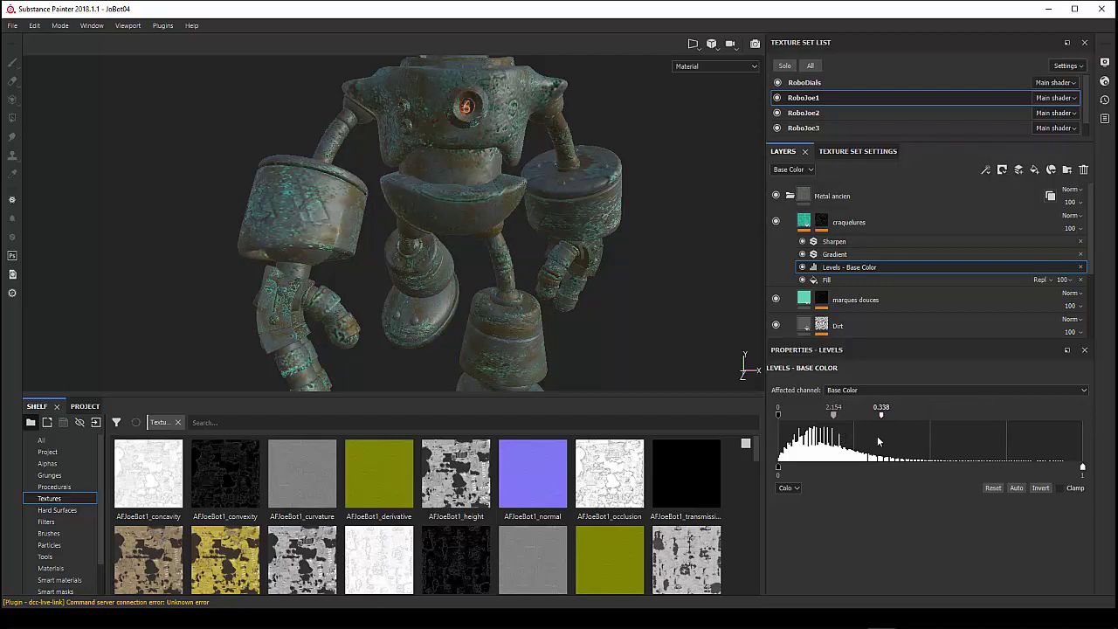
pyautogui.moveTo(878, 441)
pyautogui.mouseDown()
pyautogui.moveTo(929, 436)
pyautogui.moveTo(878, 432)
pyautogui.moveTo(1046, 440)
pyautogui.moveTo(887, 439)
pyautogui.moveTo(1031, 449)
pyautogui.moveTo(968, 441)
pyautogui.moveTo(878, 454)
pyautogui.mouseUp()
pyautogui.keyDown('alt'); pyautogui.moveTo(416, 282); pyautogui.dragTo(520, 297); pyautogui.keyUp('alt')
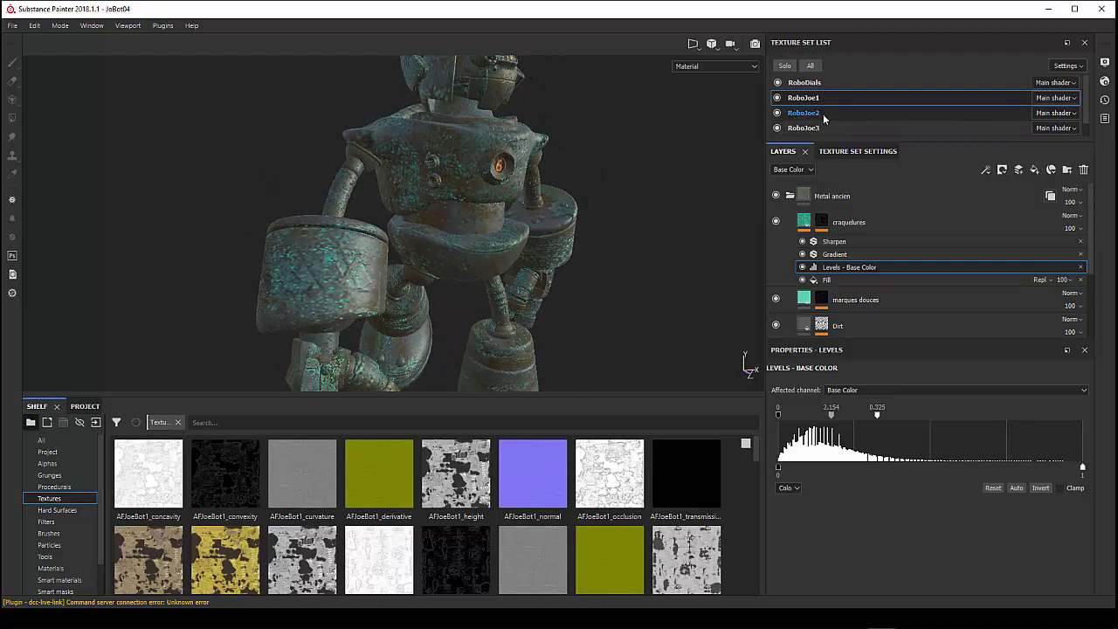
pyautogui.scroll(-3, 961, 283)
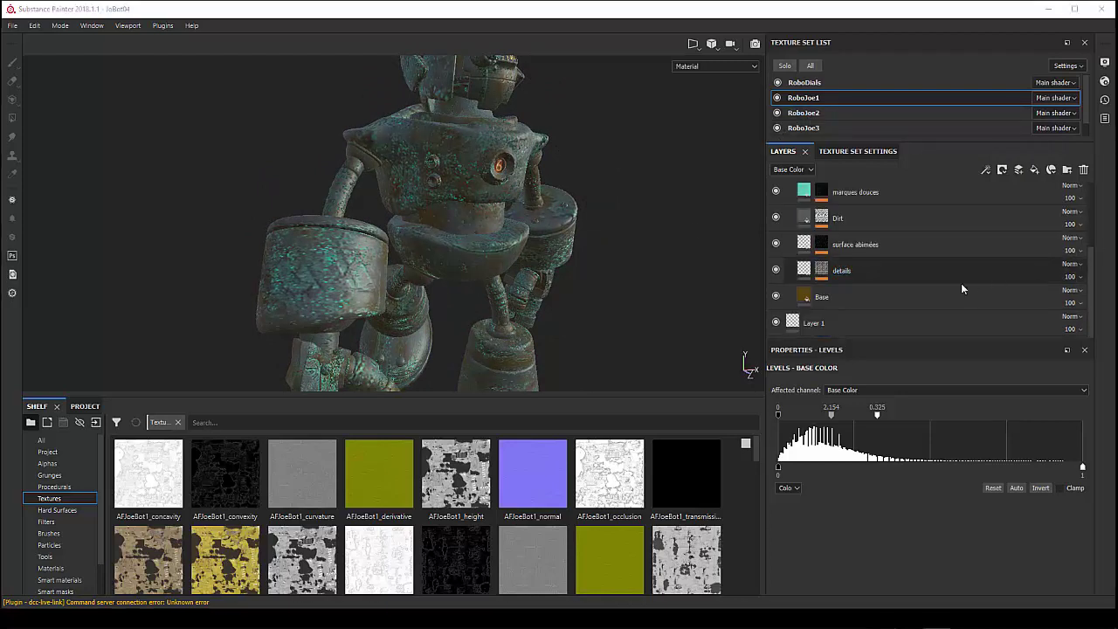
# - On the Base fill layer, try a green base colour, then revert to the original dark brown
pyautogui.click(877, 295)
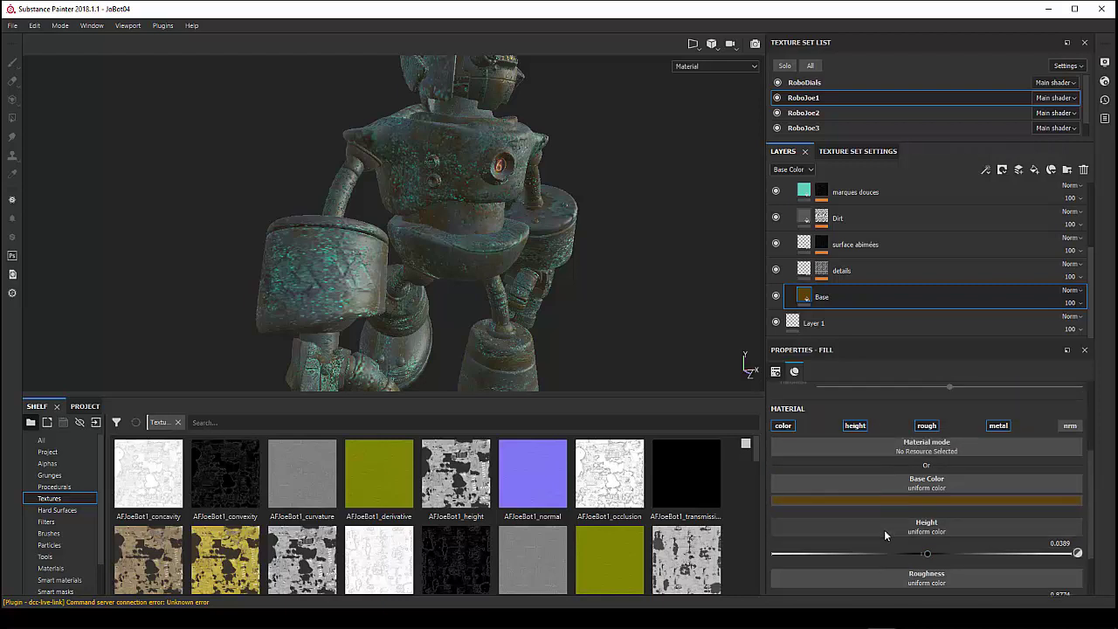
pyautogui.click(905, 498)
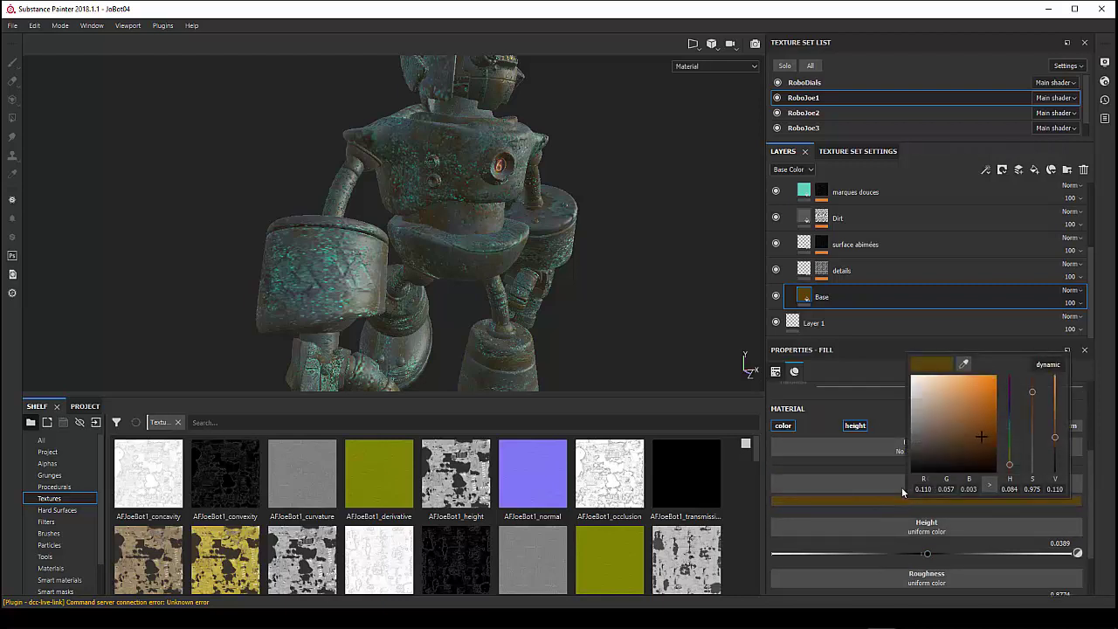
pyautogui.click(1010, 439)
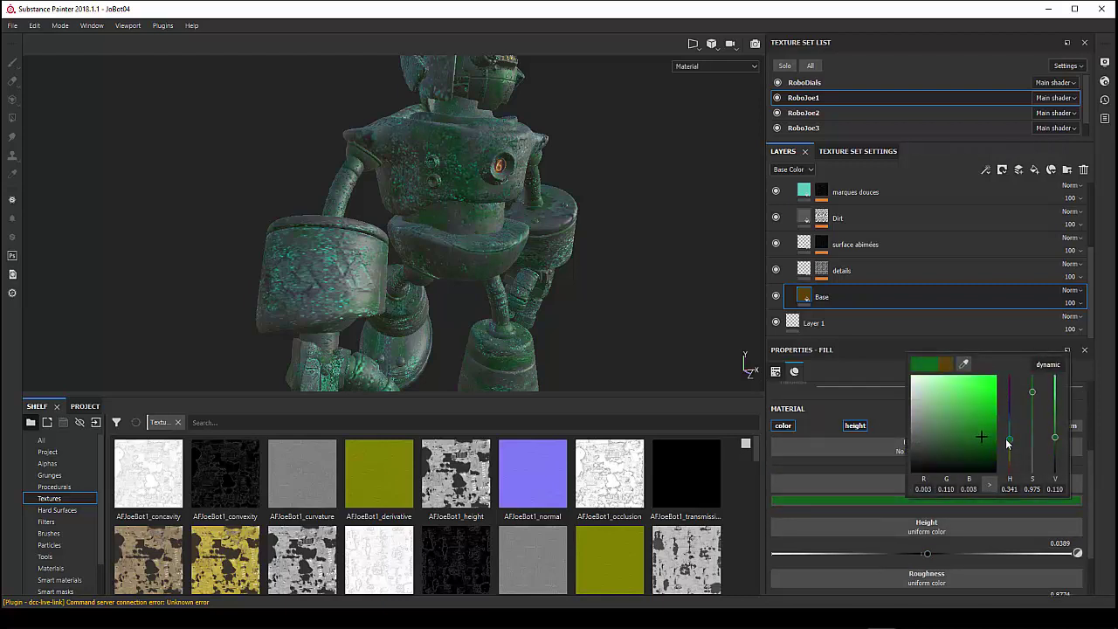
pyautogui.moveTo(989, 402)
pyautogui.mouseDown()
pyautogui.moveTo(914, 420)
pyautogui.moveTo(996, 417)
pyautogui.mouseUp()
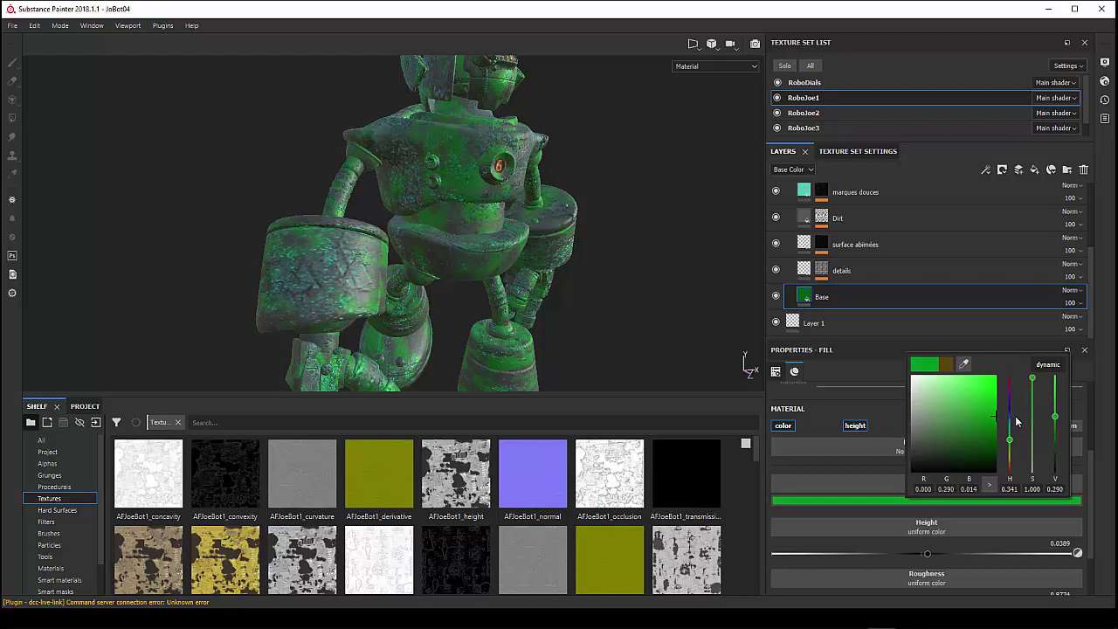
pyautogui.click(949, 363)
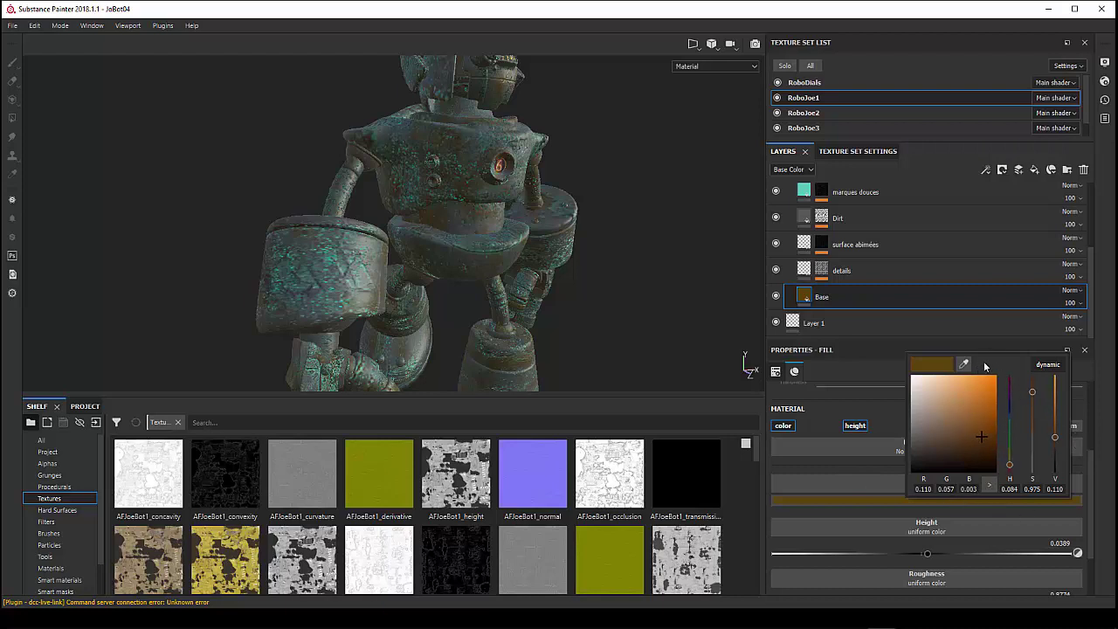
pyautogui.click(863, 356)
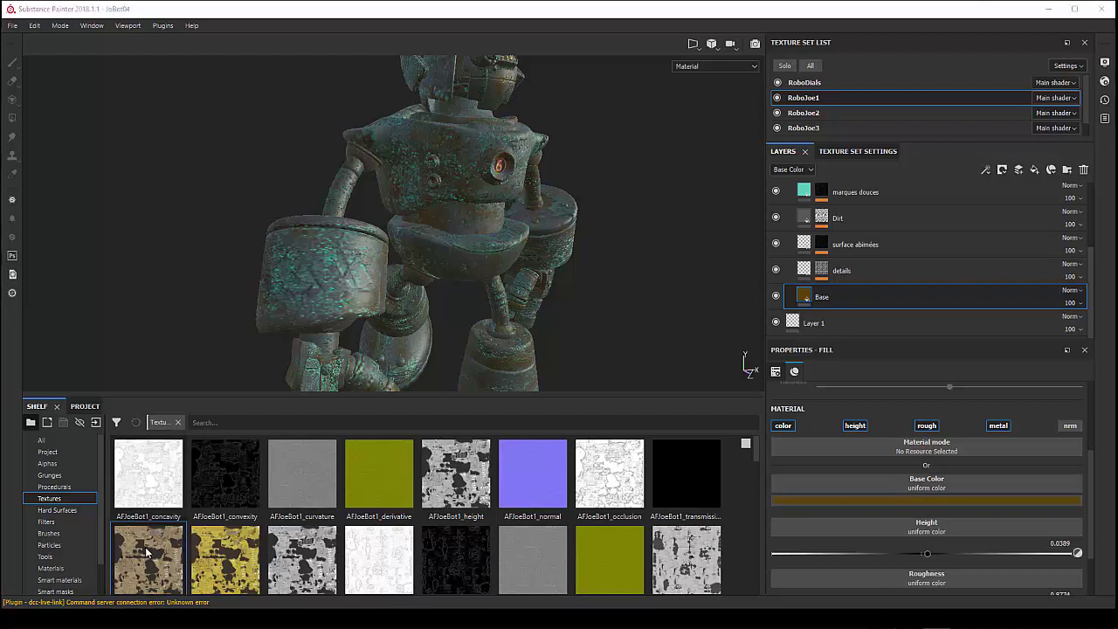
pyautogui.moveTo(149, 552); pyautogui.dragTo(851, 479)
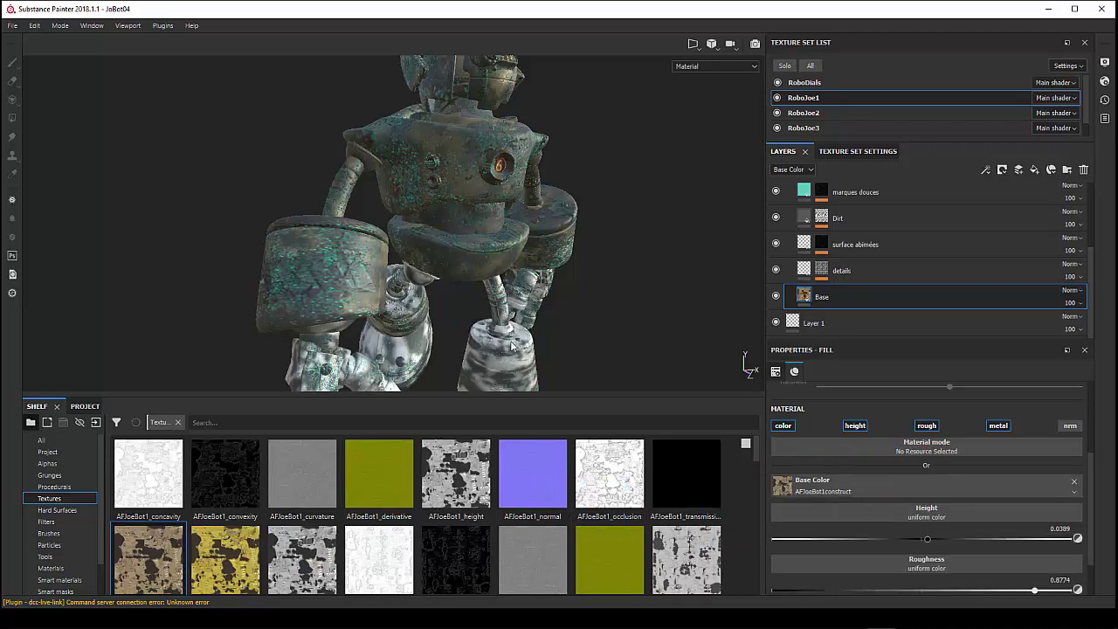
pyautogui.moveTo(516, 343)
pyautogui.keyDown('alt'); pyautogui.mouseDown()
pyautogui.moveTo(444, 325)
pyautogui.moveTo(503, 354)
pyautogui.moveTo(504, 316)
pyautogui.moveTo(479, 333)
pyautogui.mouseUp(); pyautogui.keyUp('alt')
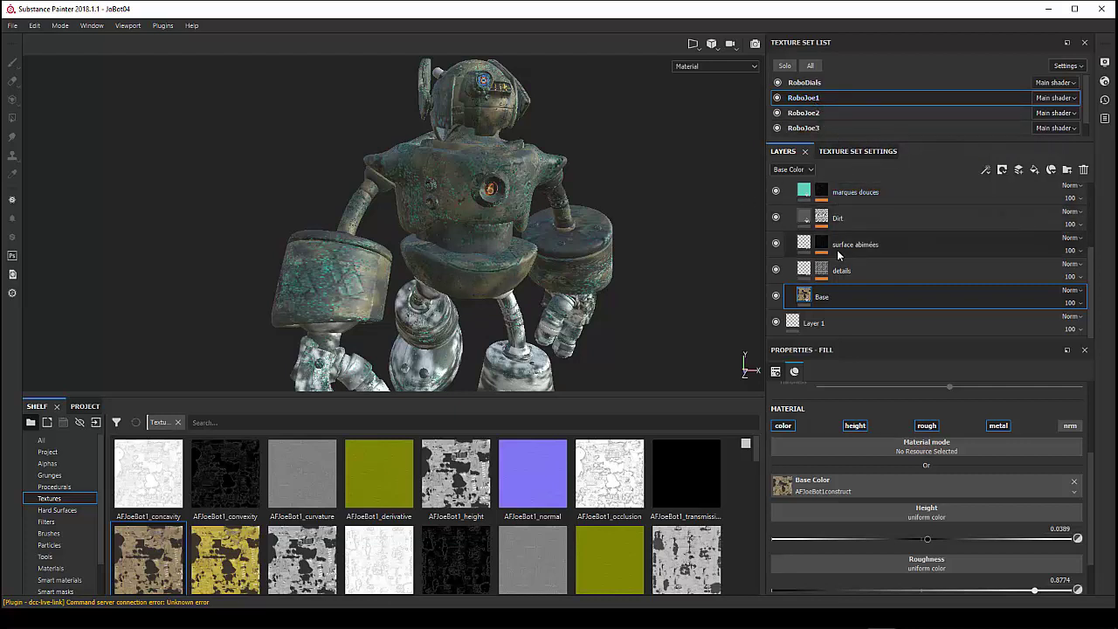
pyautogui.scroll(3, 841, 265)
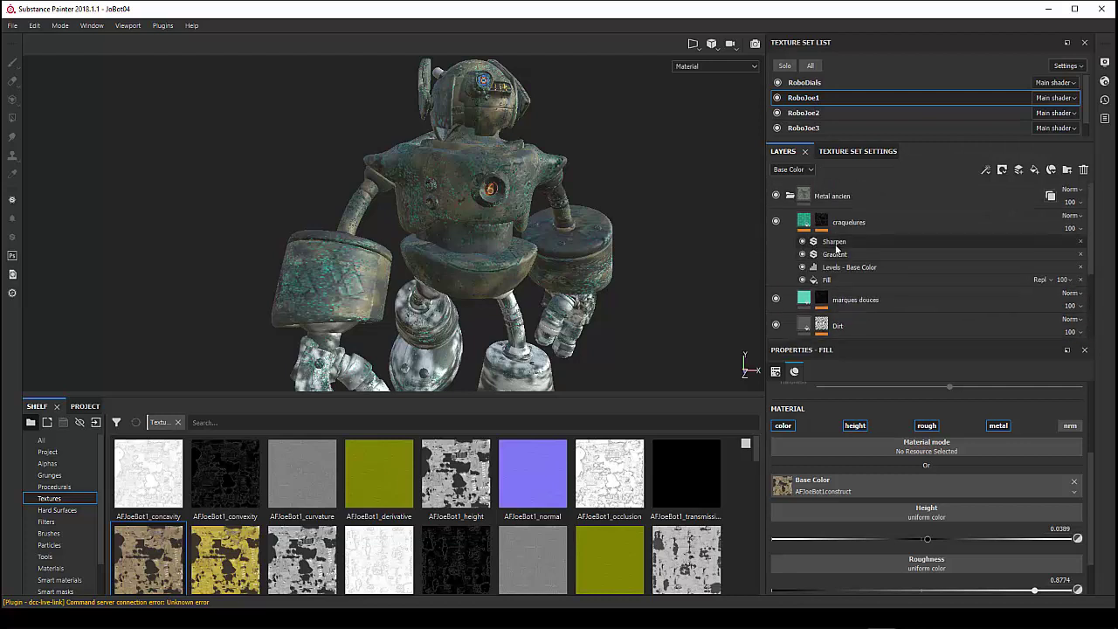
pyautogui.scroll(-3, 825, 213)
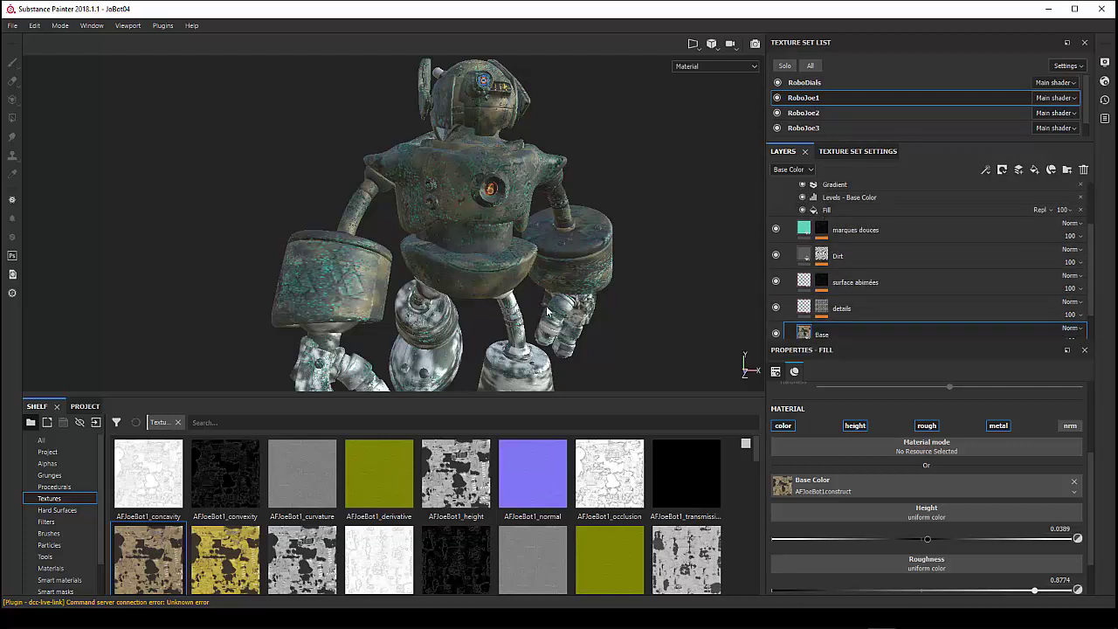
pyautogui.keyDown('alt'); pyautogui.moveTo(551, 313); pyautogui.dragTo(326, 273); pyautogui.keyUp('alt')
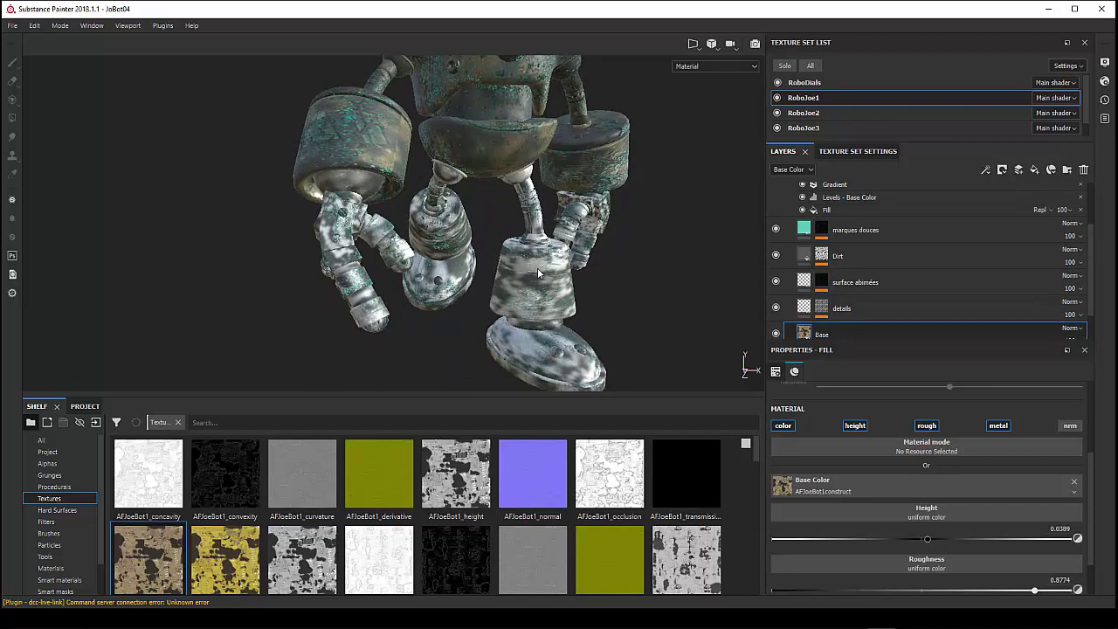
pyautogui.keyDown('alt'); pyautogui.moveTo(536, 269); pyautogui.dragTo(369, 268); pyautogui.keyUp('alt')
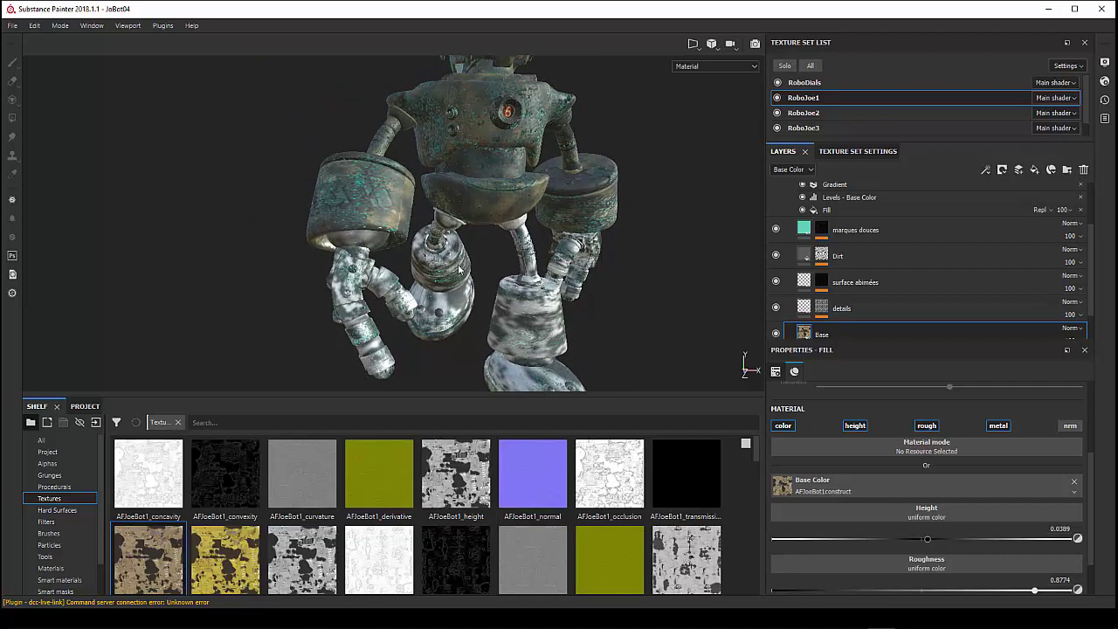
pyautogui.moveTo(461, 271)
pyautogui.keyDown('alt'); pyautogui.mouseDown()
pyautogui.moveTo(420, 307)
pyautogui.moveTo(408, 294)
pyautogui.mouseUp(); pyautogui.keyUp('alt')
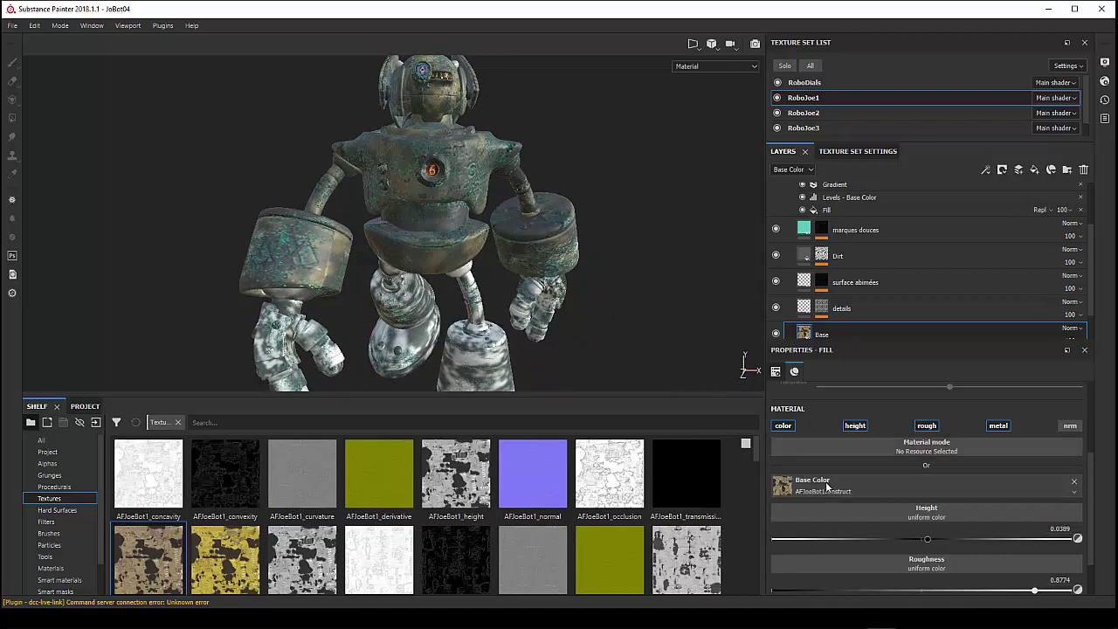
# - Remove the Base Color texture and set a uniform orange-brown (R 0.151, G 0.072, B 0.003)
pyautogui.click(1072, 481)
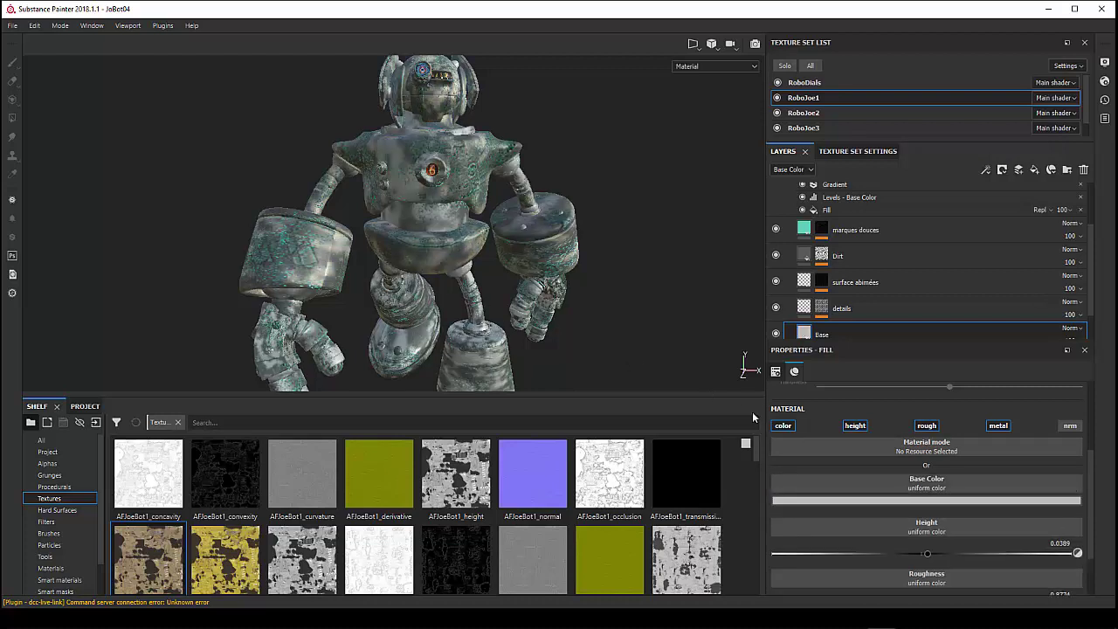
pyautogui.click(836, 501)
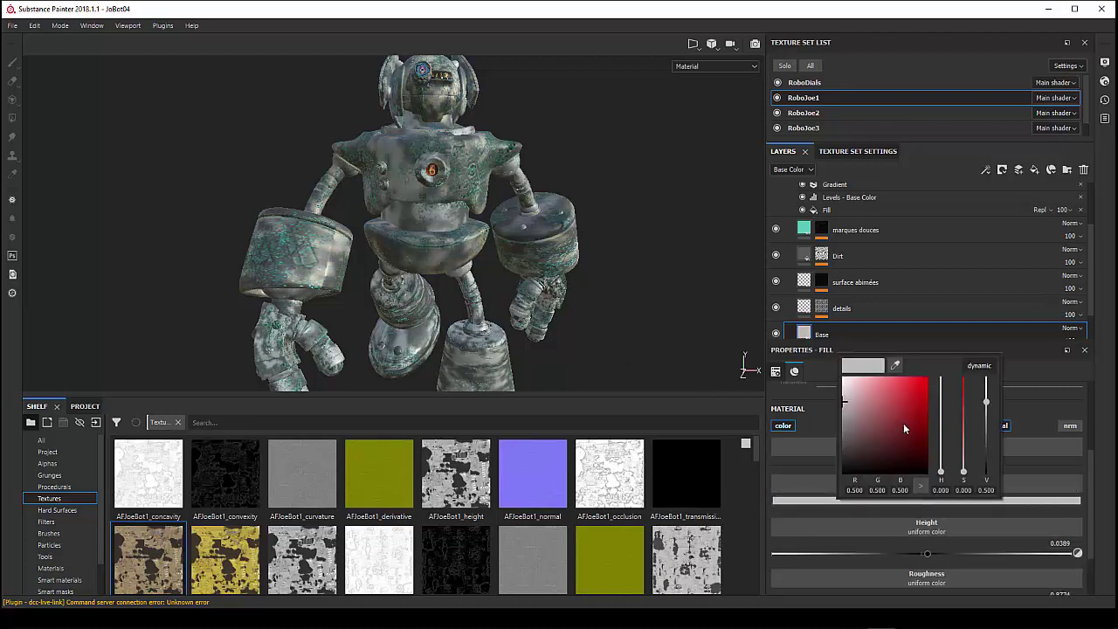
pyautogui.click(900, 439)
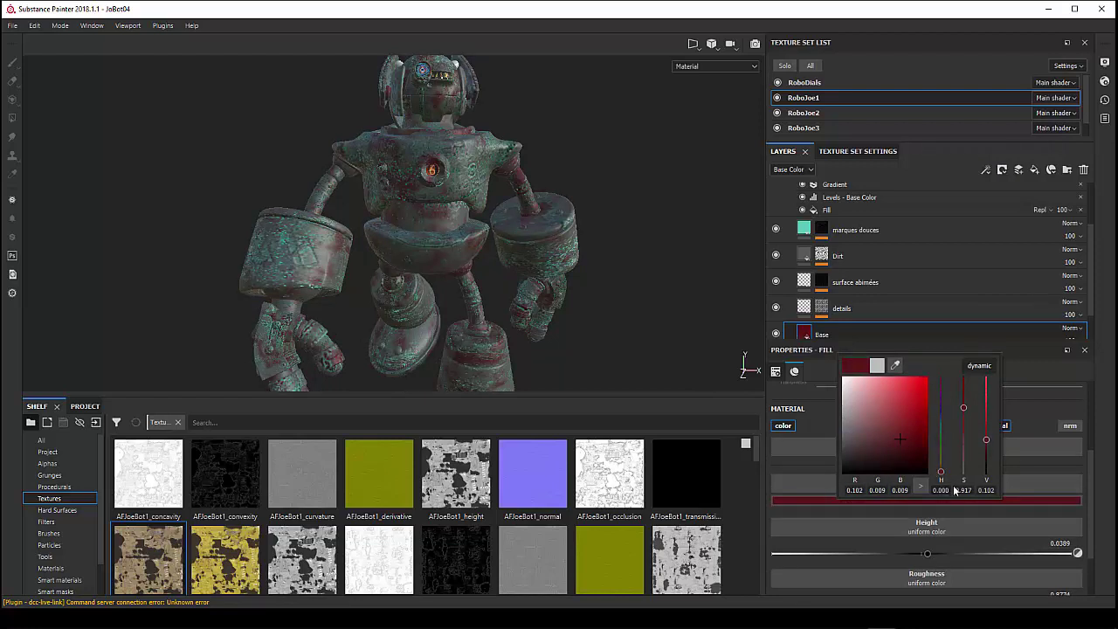
pyautogui.moveTo(941, 473); pyautogui.dragTo(945, 470)
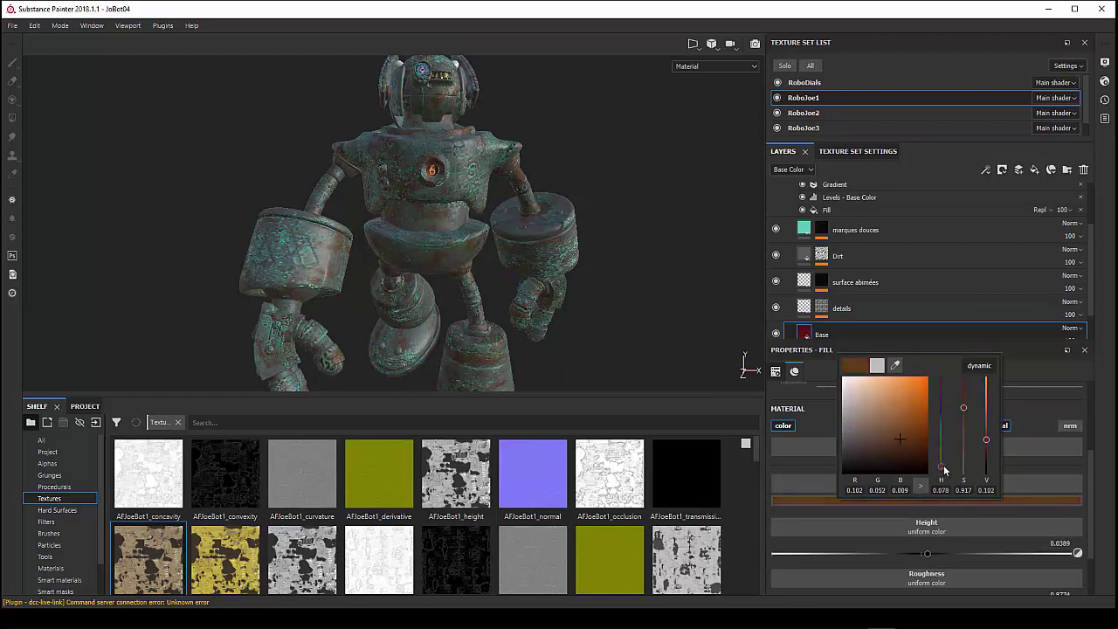
pyautogui.click(913, 432)
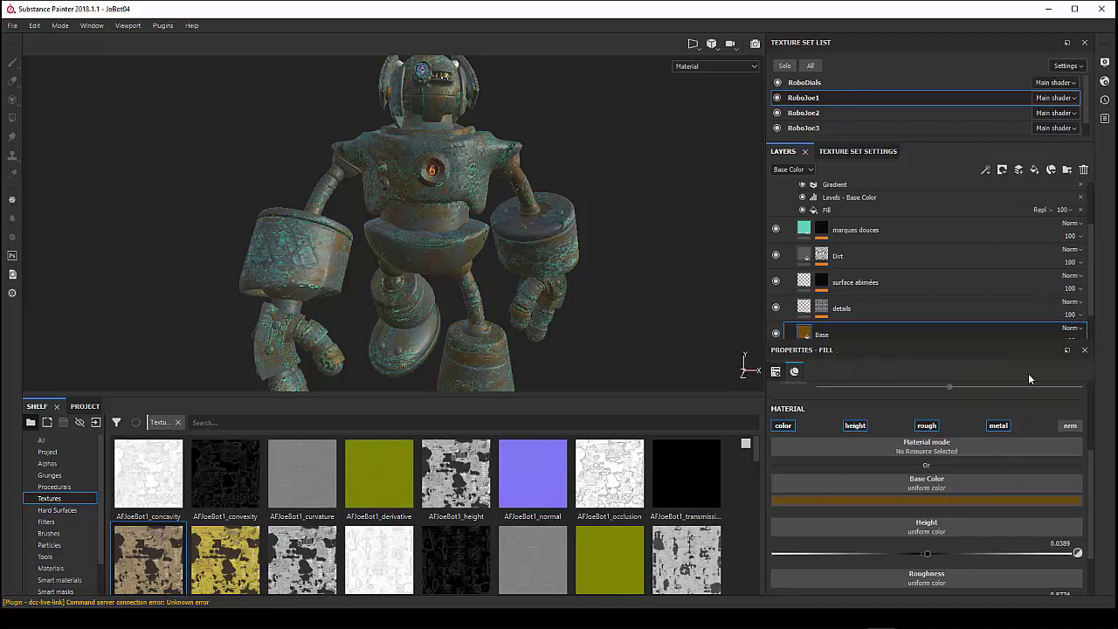
pyautogui.moveTo(450, 350)
pyautogui.keyDown('alt'); pyautogui.mouseDown()
pyautogui.moveTo(376, 312)
pyautogui.moveTo(433, 289)
pyautogui.mouseUp(); pyautogui.keyUp('alt')
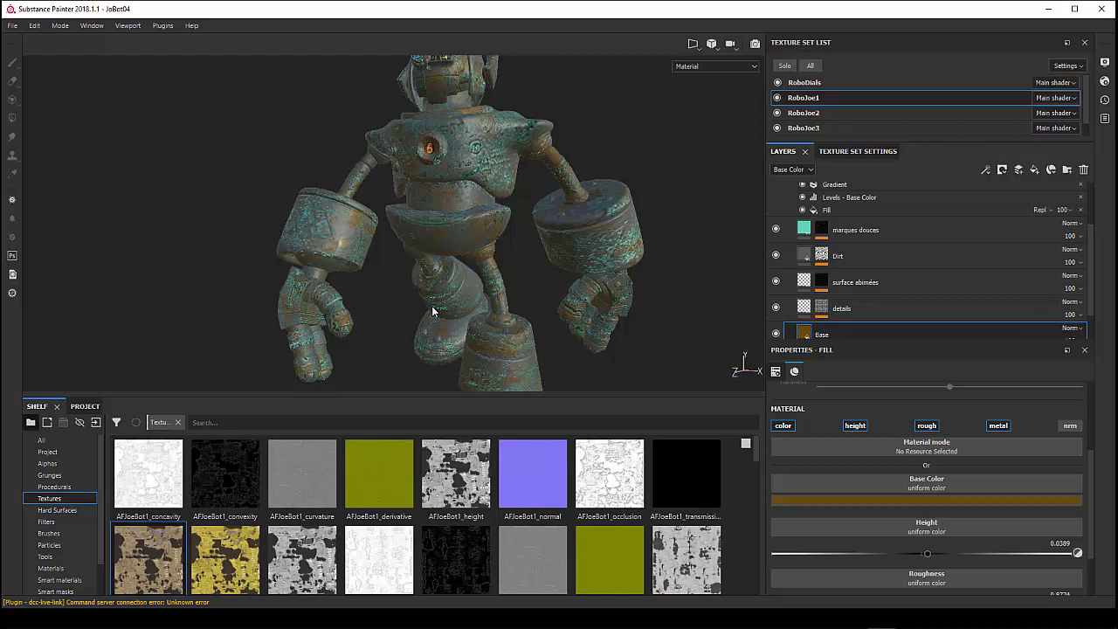
# - Select the Metal ancien folder and list its instances on RoboJoe2 and RoboJoe3
pyautogui.moveTo(440, 264)
pyautogui.keyDown('alt'); pyautogui.mouseDown()
pyautogui.moveTo(545, 266)
pyautogui.moveTo(498, 270)
pyautogui.mouseUp(); pyautogui.keyUp('alt')
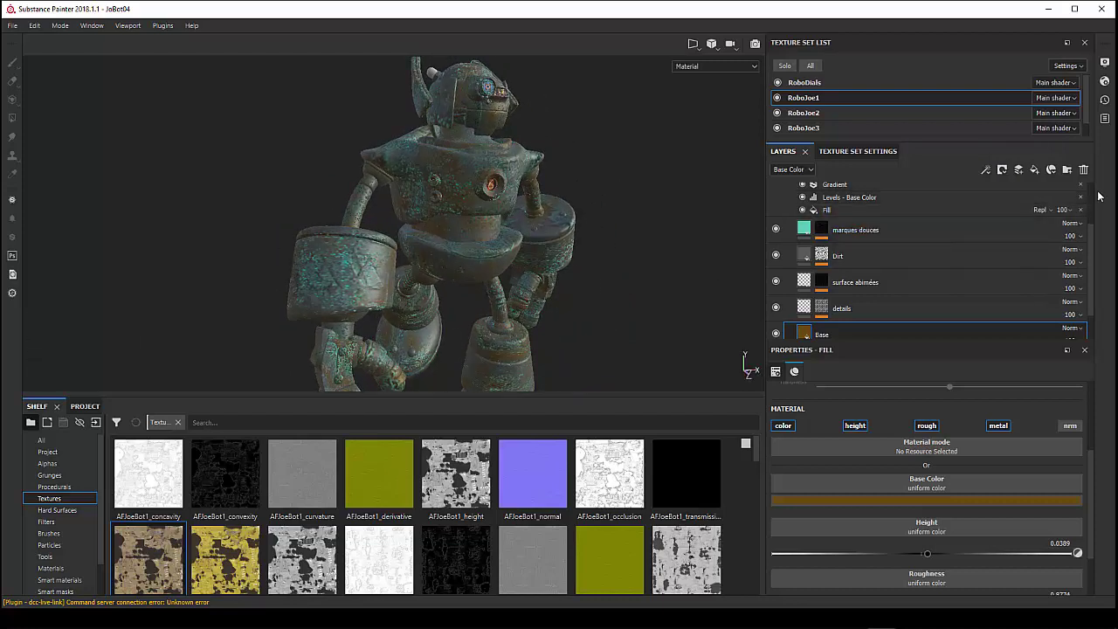
pyautogui.scroll(2, 1020, 219)
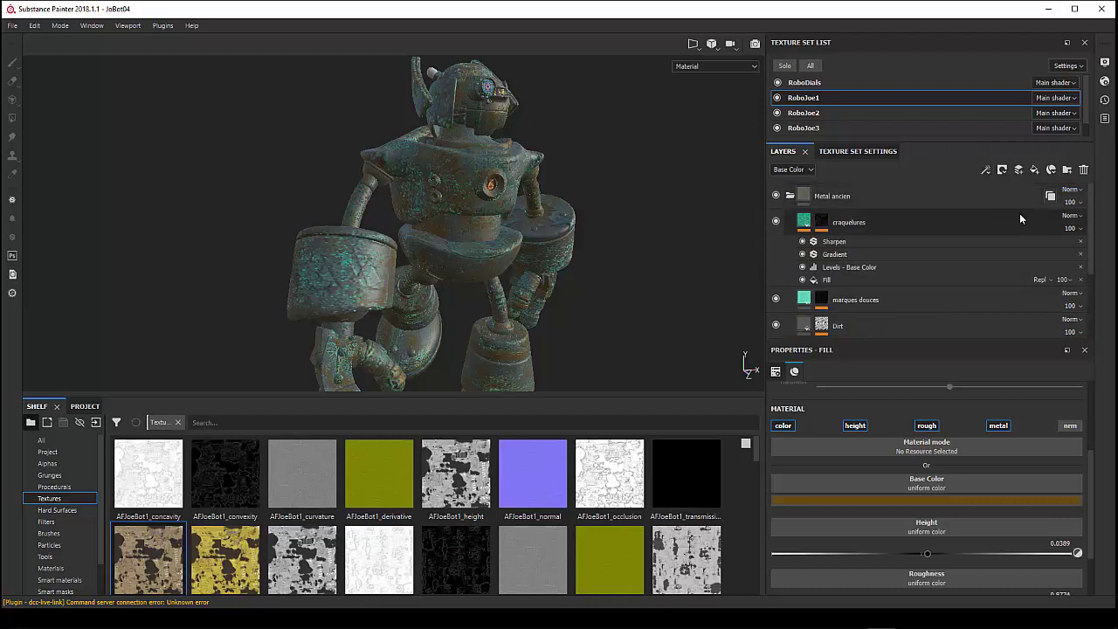
pyautogui.click(802, 219)
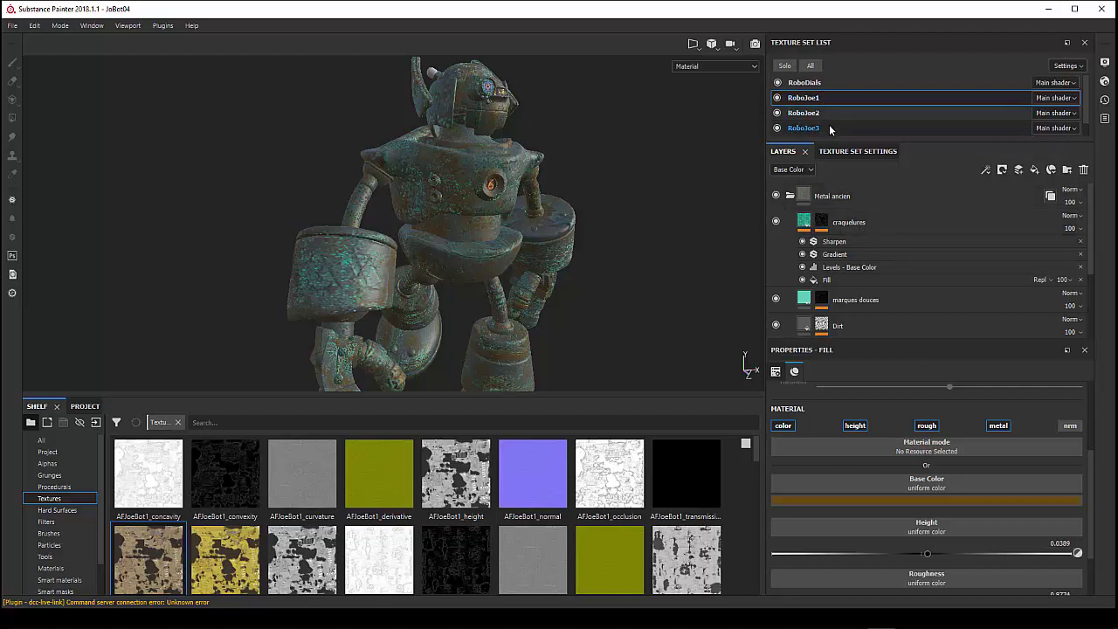
pyautogui.click(848, 197)
pyautogui.click(790, 198)
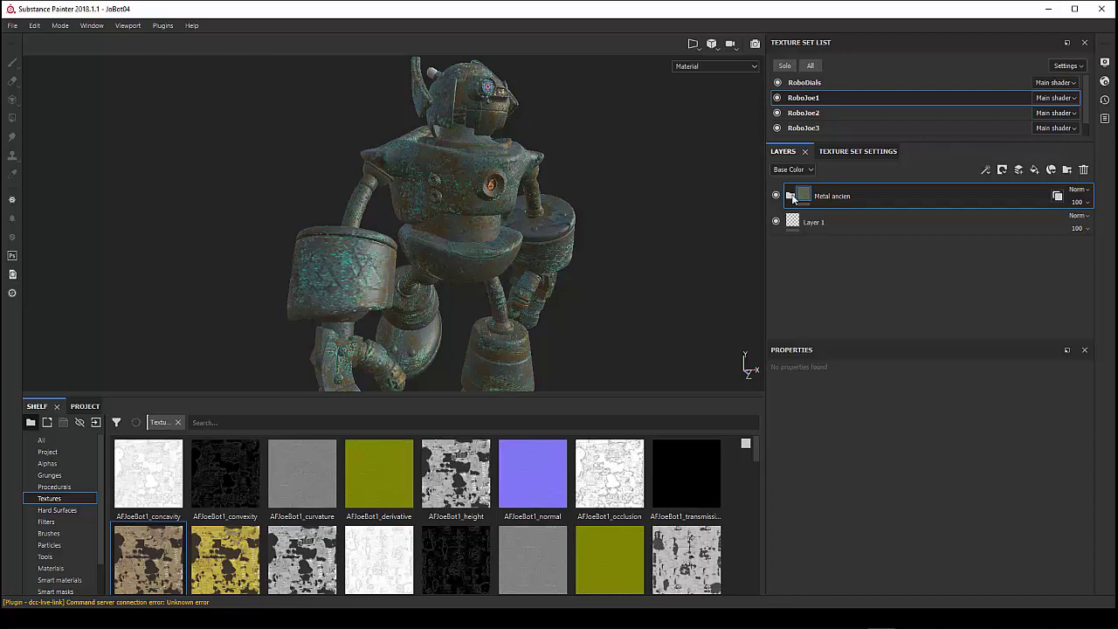
pyautogui.click(790, 196)
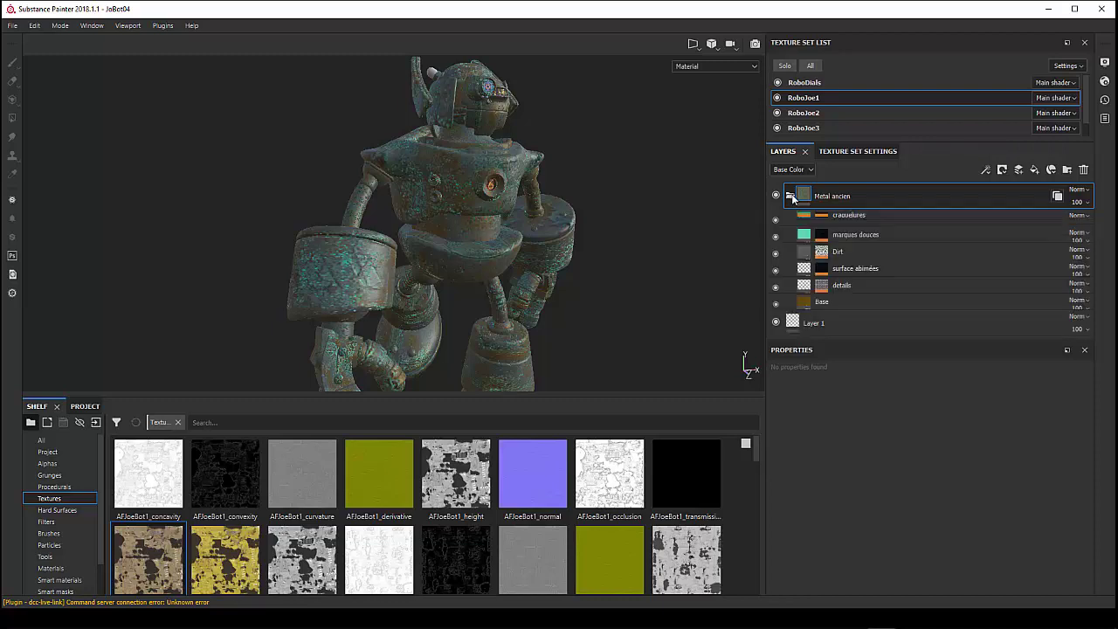
pyautogui.click(1050, 196)
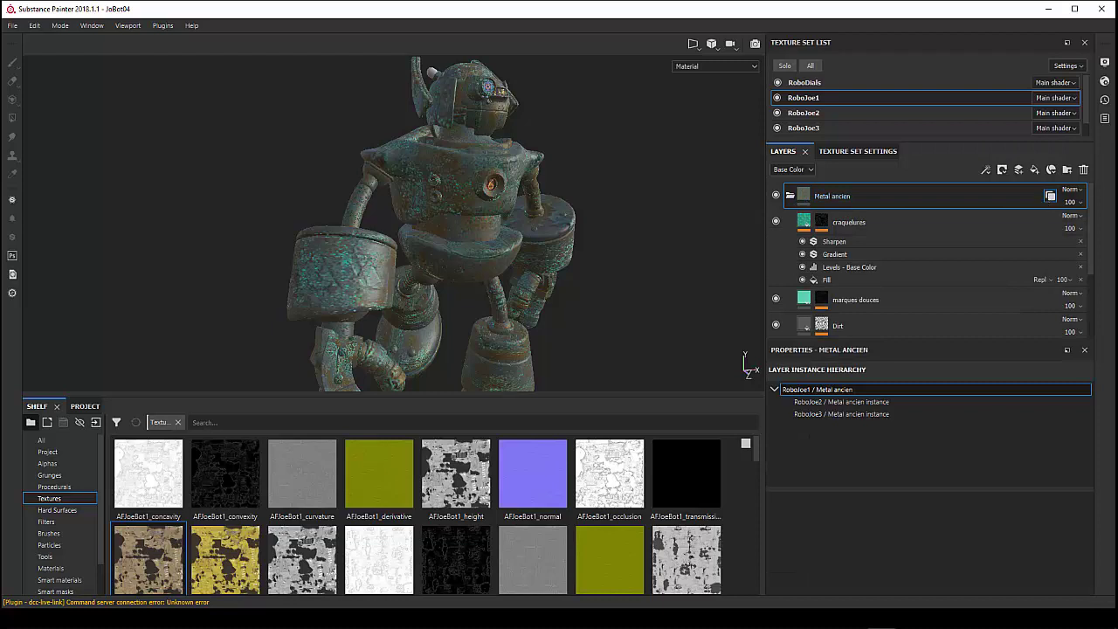
# - Delete the Metal ancien instance from the RoboJoe2 texture set
pyautogui.click(943, 221)
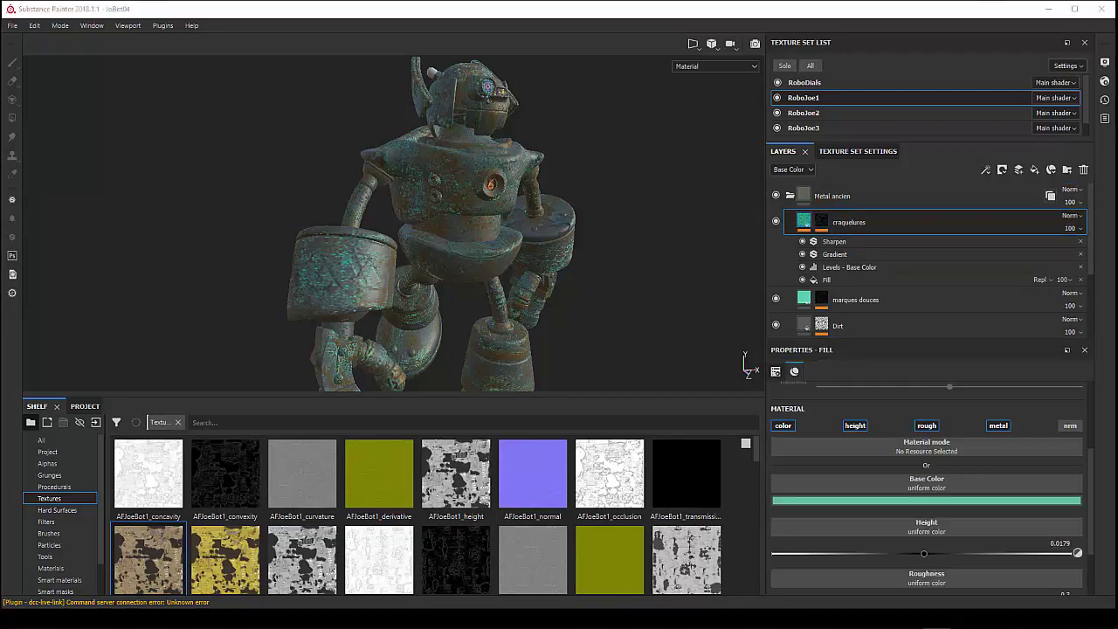
pyautogui.click(815, 198)
pyautogui.click(1049, 195)
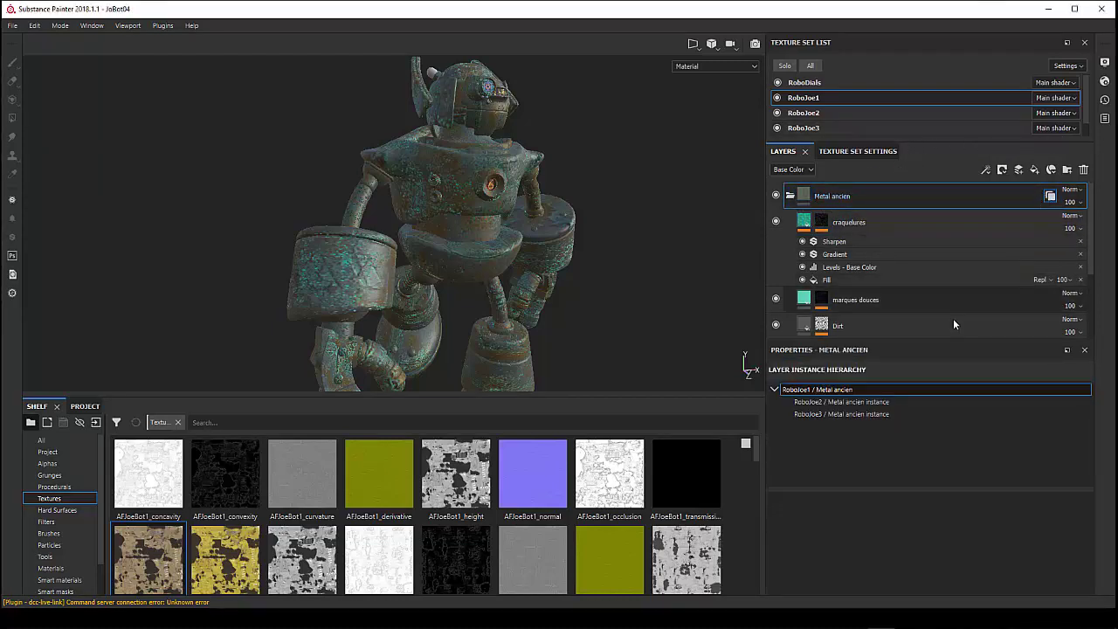
pyautogui.click(877, 403)
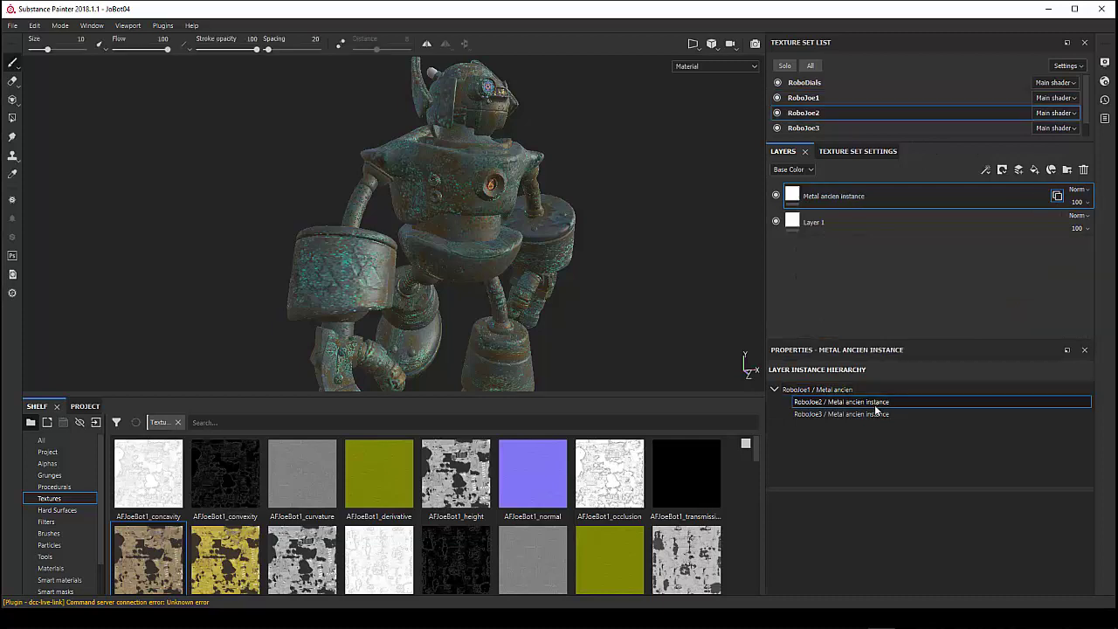
pyautogui.rightClick(1032, 201)
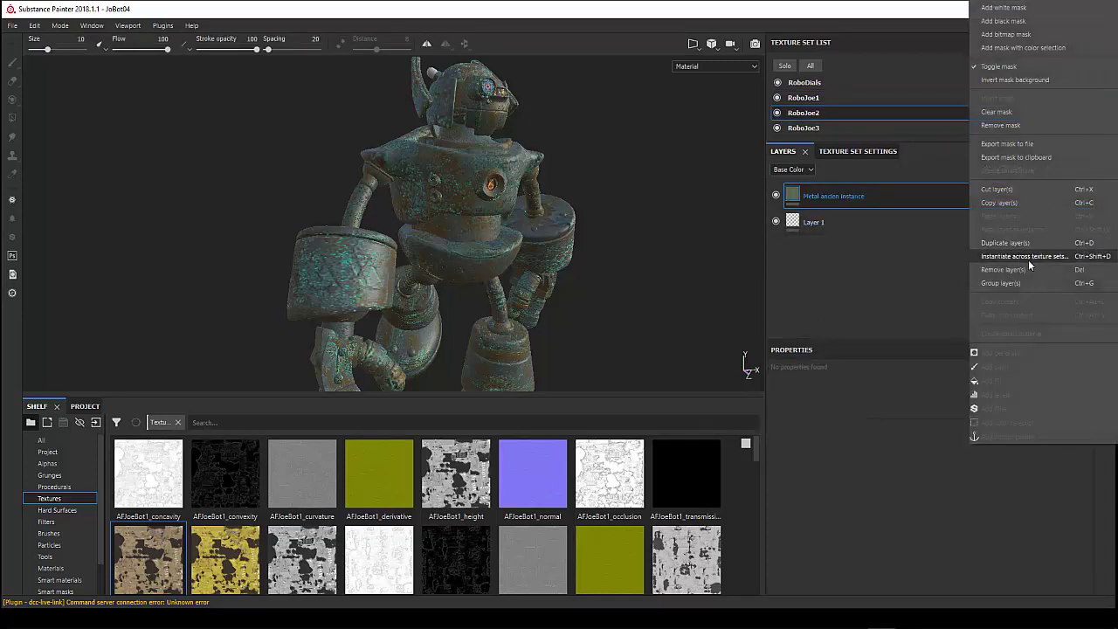
pyautogui.click(1002, 270)
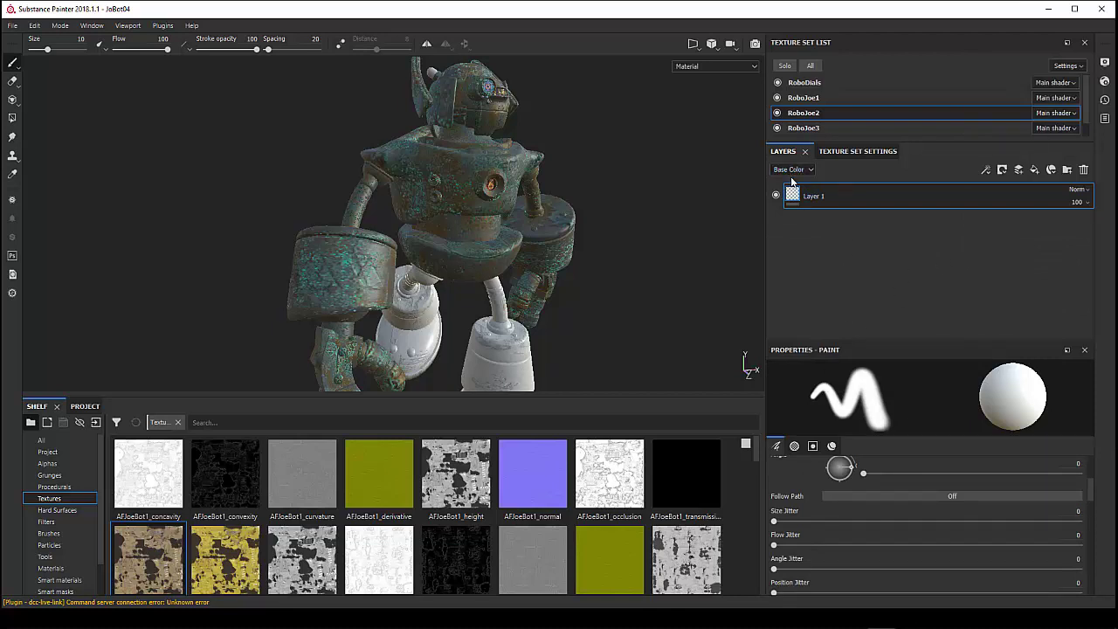
# - Delete the Metal ancien instance layer from the RoboJoe3 texture set
pyautogui.click(799, 128)
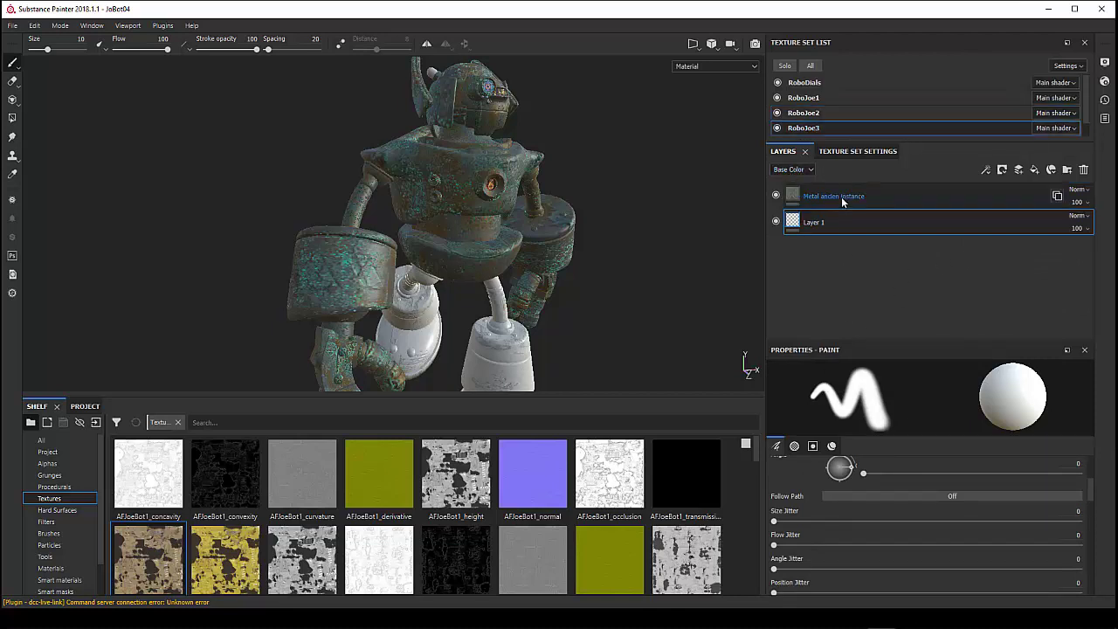
pyautogui.click(844, 202)
pyautogui.rightClick(865, 205)
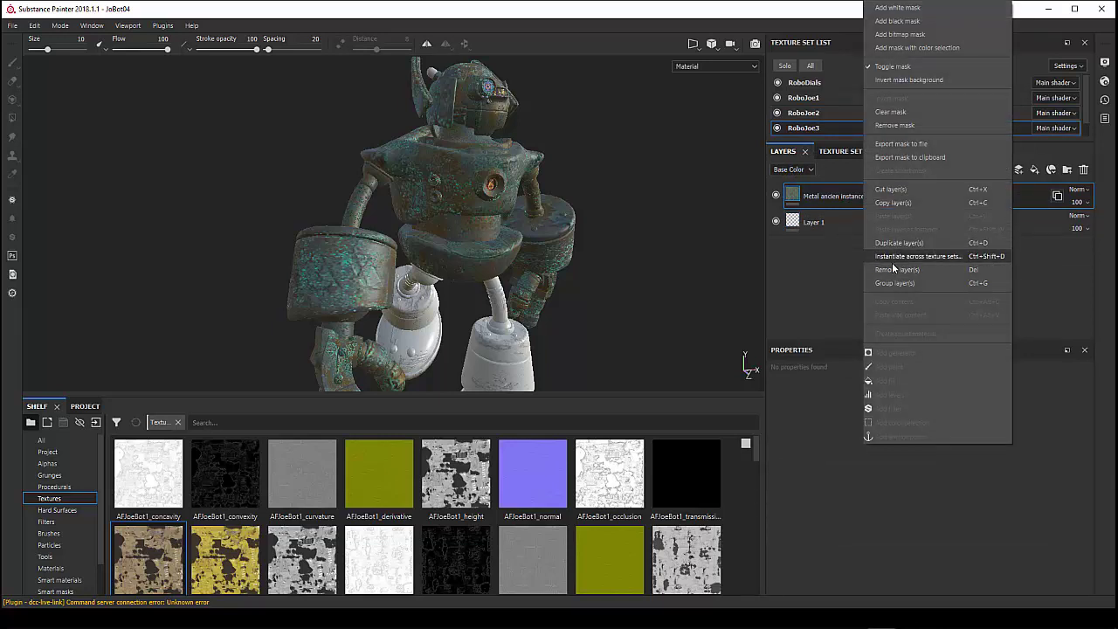
pyautogui.click(892, 269)
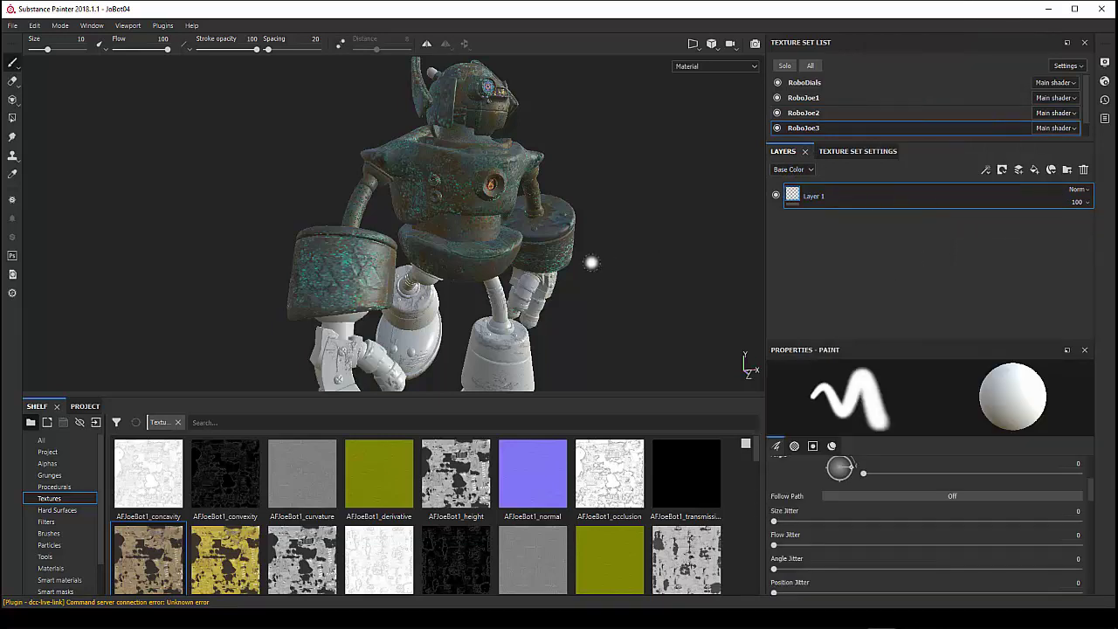
pyautogui.moveTo(592, 257)
pyautogui.keyDown('alt'); pyautogui.mouseDown()
pyautogui.moveTo(535, 282)
pyautogui.moveTo(535, 257)
pyautogui.mouseUp(); pyautogui.keyUp('alt')
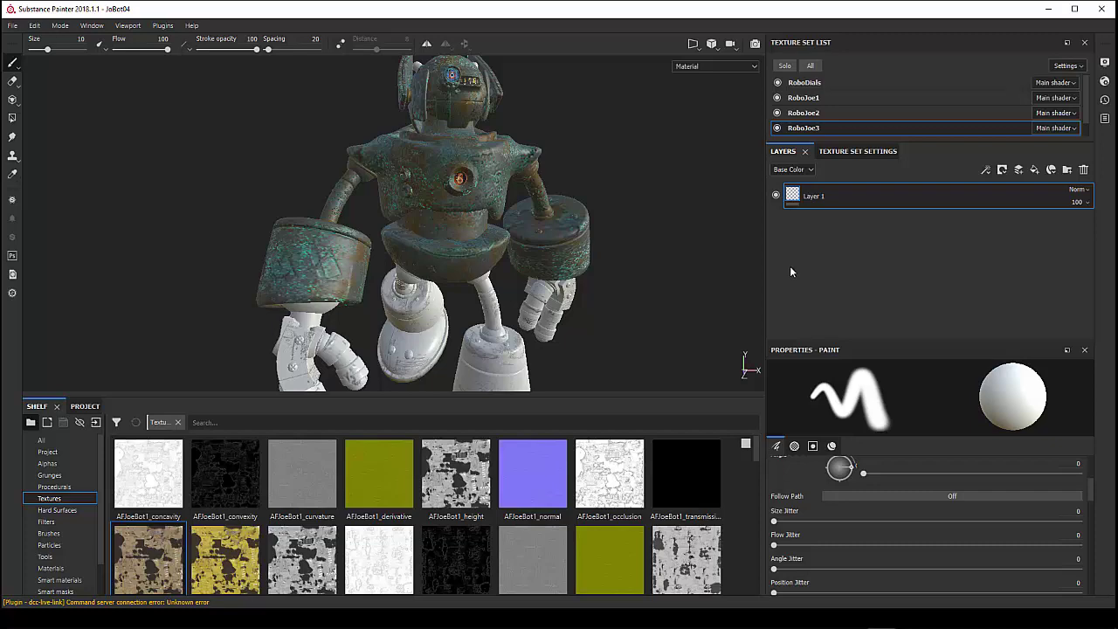
pyautogui.moveTo(532, 274)
pyautogui.keyDown('alt'); pyautogui.mouseDown()
pyautogui.moveTo(552, 280)
pyautogui.moveTo(535, 268)
pyautogui.mouseUp(); pyautogui.keyUp('alt')
pyautogui.scroll(2, 534, 268)
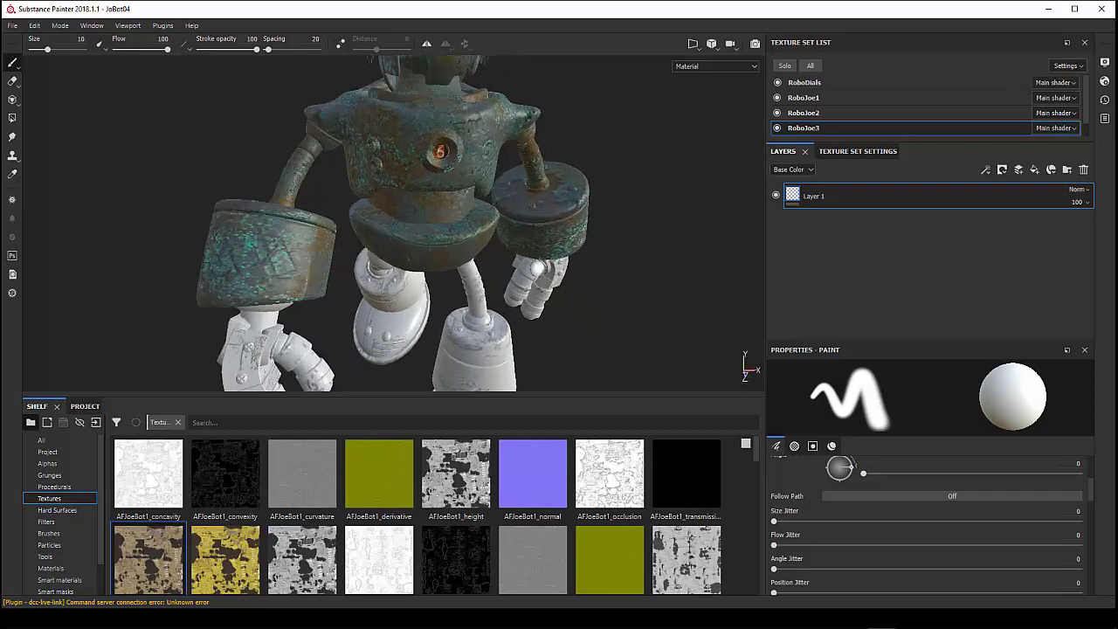
pyautogui.scroll(-2, 535, 267)
pyautogui.keyDown('alt'); pyautogui.moveTo(535, 269); pyautogui.dragTo(539, 283); pyautogui.keyUp('alt')
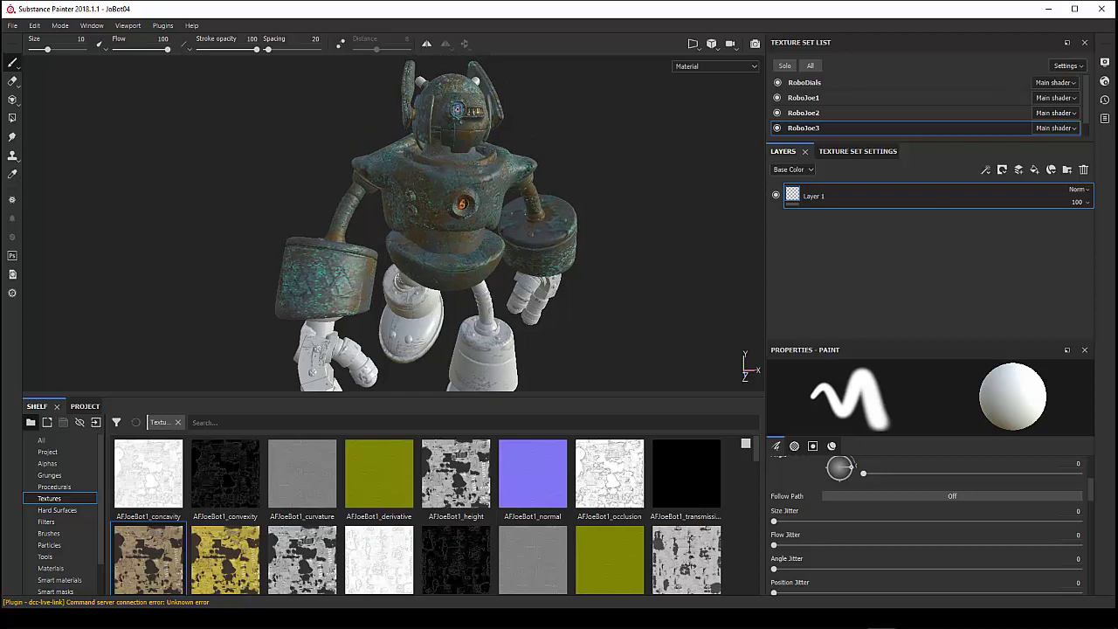
# - On RoboJoe1, select the craquelures, marques douces, Dirt, surface abimées and details layers
pyautogui.click(808, 97)
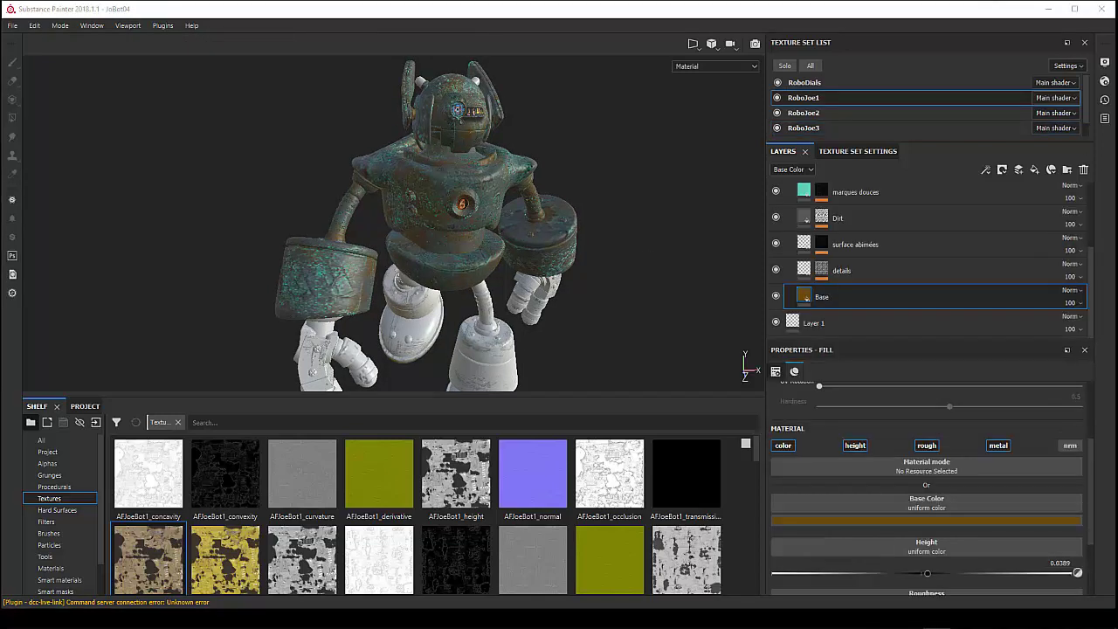
pyautogui.doubleClick(826, 298)
pyautogui.click(854, 273)
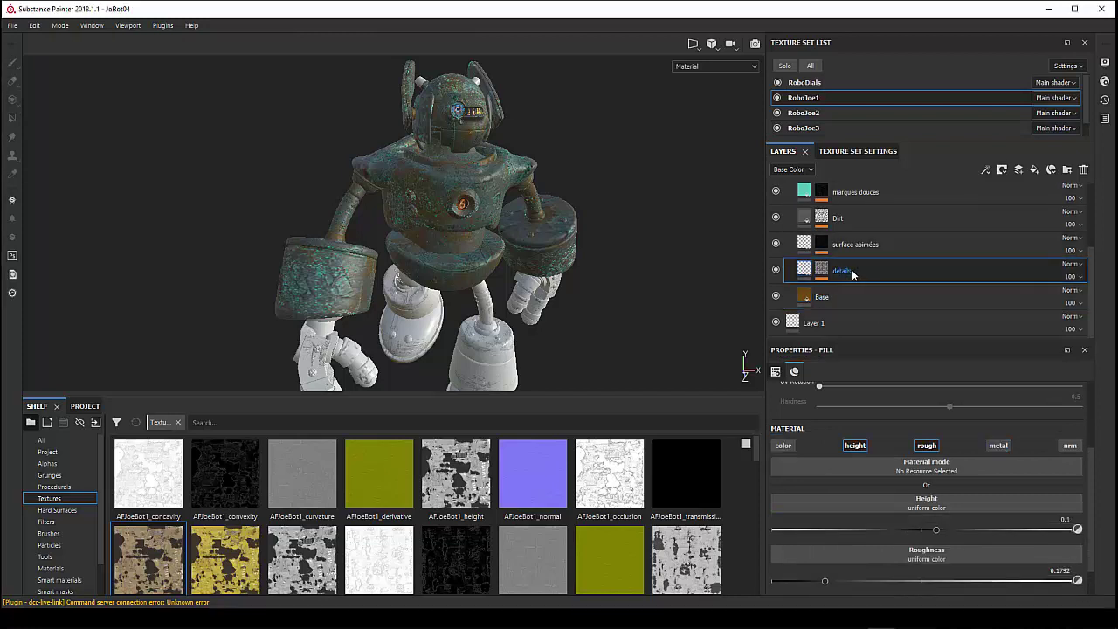
pyautogui.scroll(2, 855, 276)
pyautogui.click(849, 223)
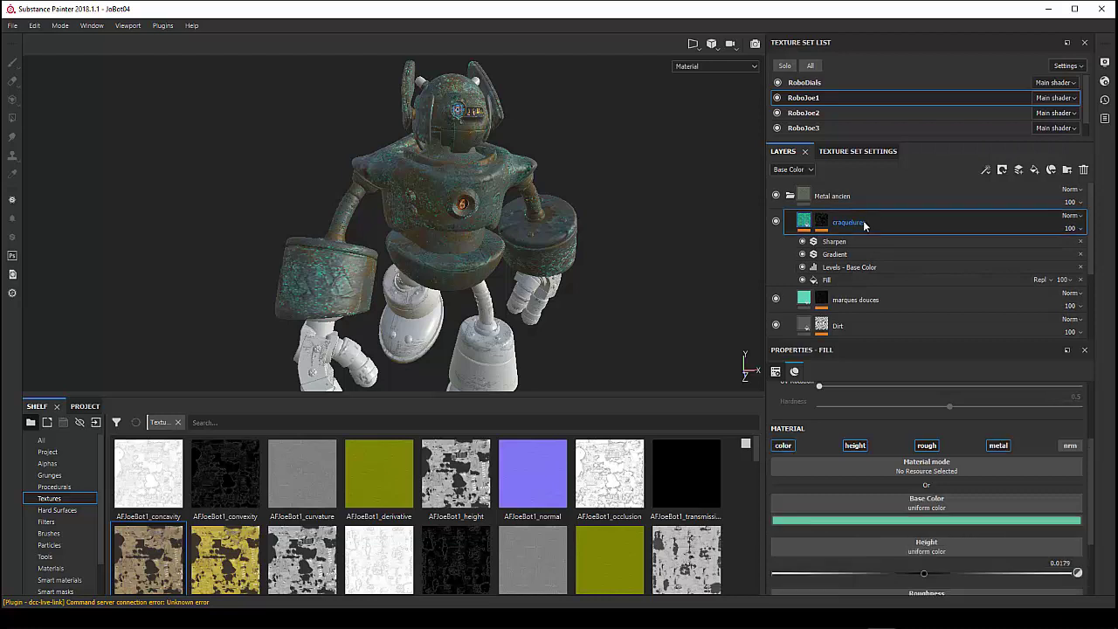
pyautogui.click(875, 302)
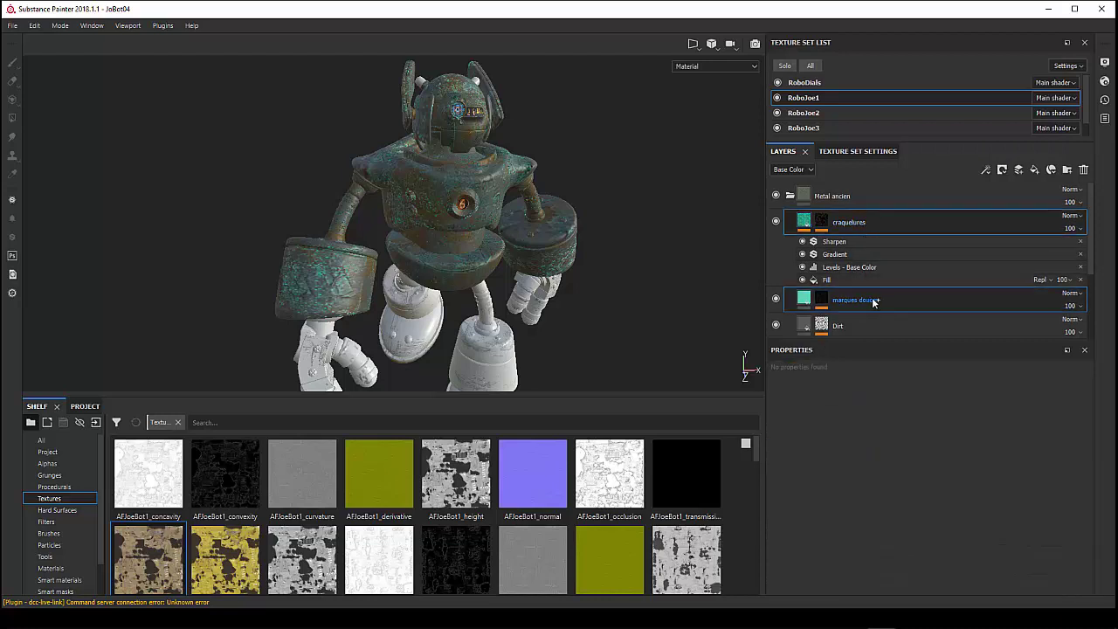
pyautogui.scroll(-1, 872, 298)
pyautogui.scroll(-1, 872, 297)
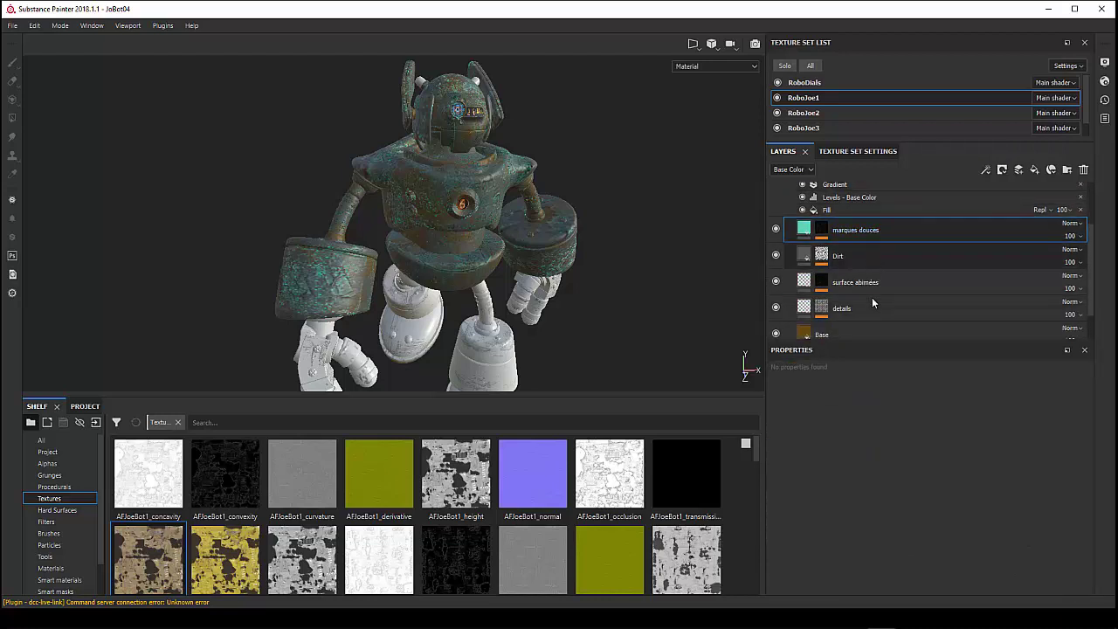
pyautogui.keyDown('ctrl'); pyautogui.click(873, 264); pyautogui.keyUp('ctrl')
pyautogui.keyDown('ctrl'); pyautogui.click(876, 284); pyautogui.keyUp('ctrl')
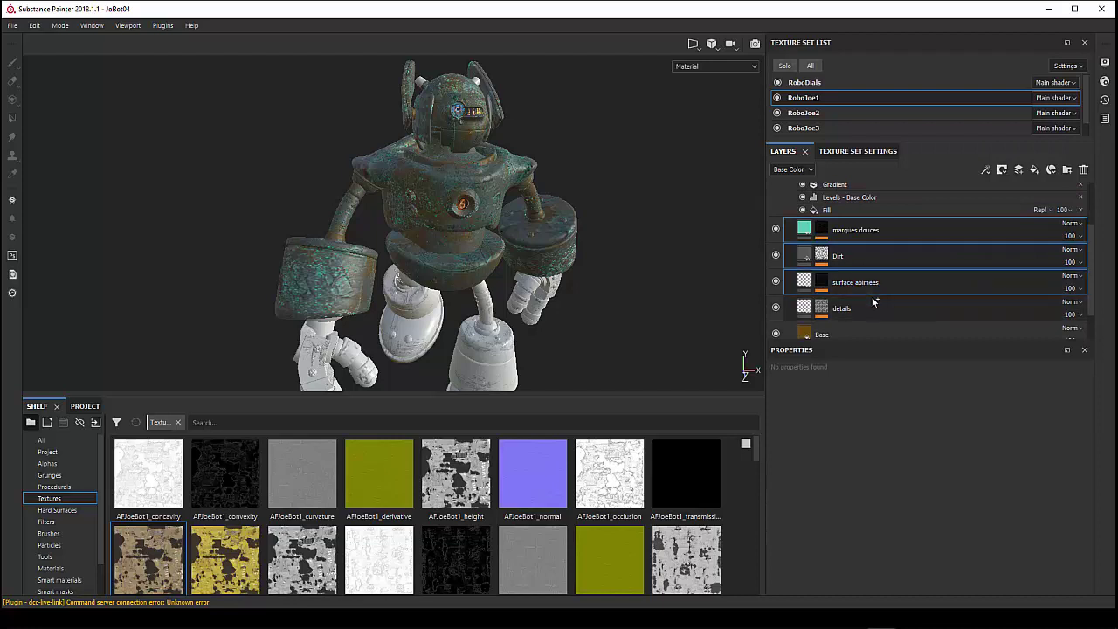
pyautogui.keyDown('ctrl'); pyautogui.click(871, 303); pyautogui.keyUp('ctrl')
pyautogui.scroll(2, 886, 278)
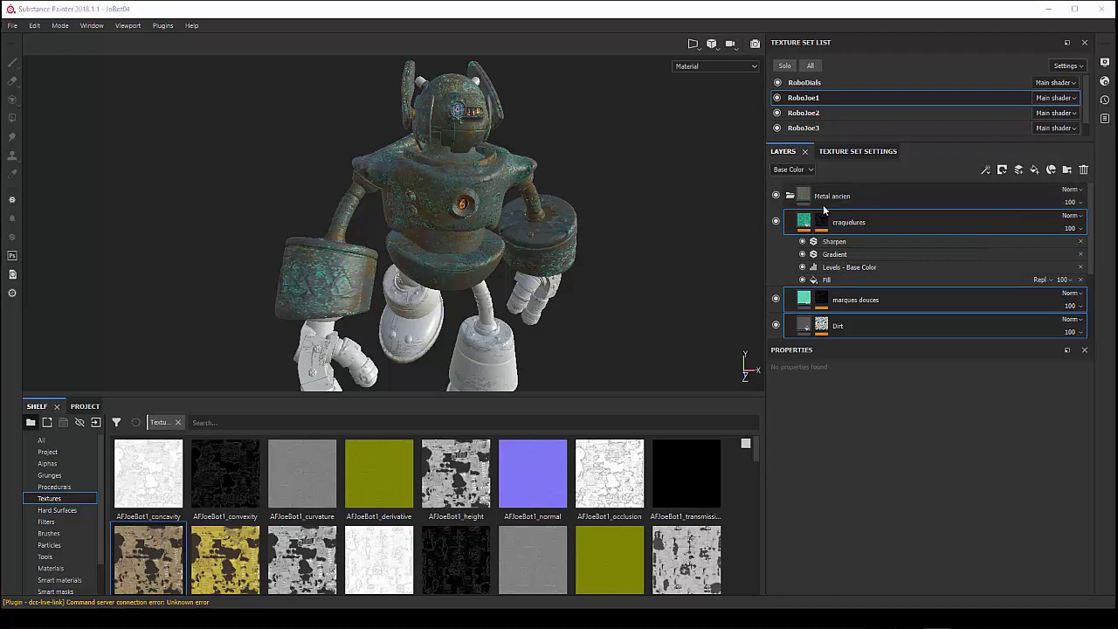
# - Group the selected layers into a new folder named modifs and collapse it
pyautogui.doubleClick(883, 223)
pyautogui.rightClick(883, 224)
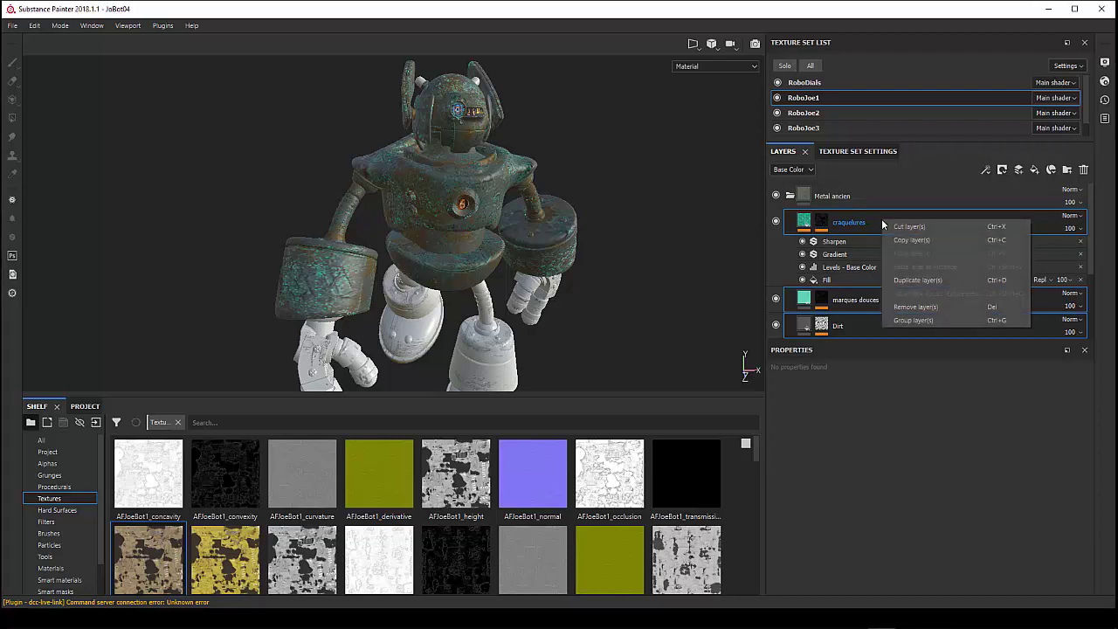
pyautogui.click(917, 320)
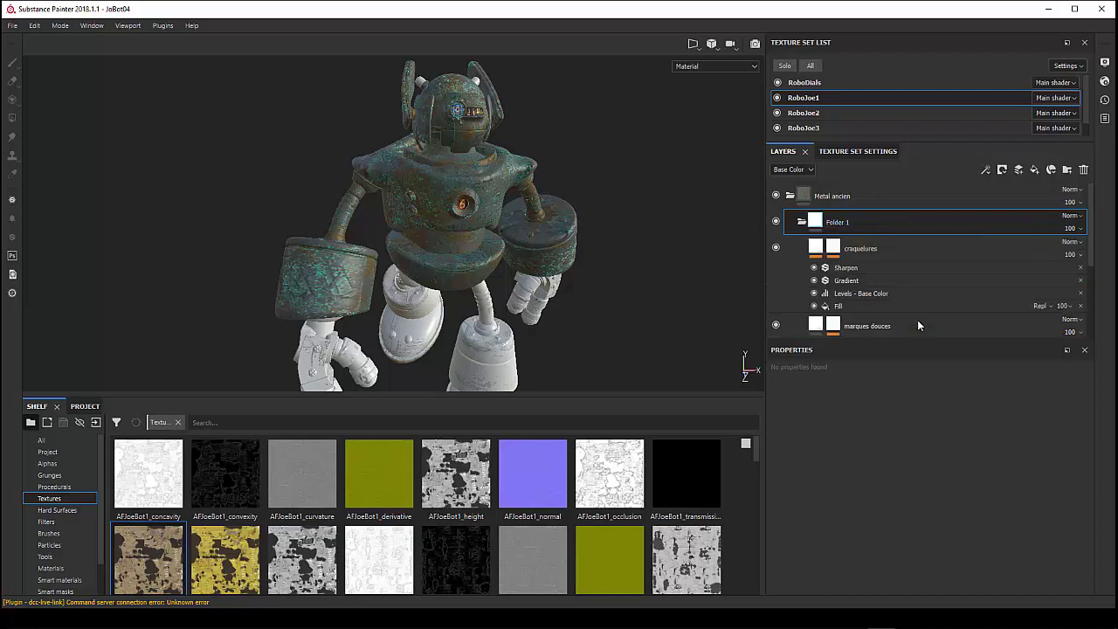
pyautogui.doubleClick(840, 223)
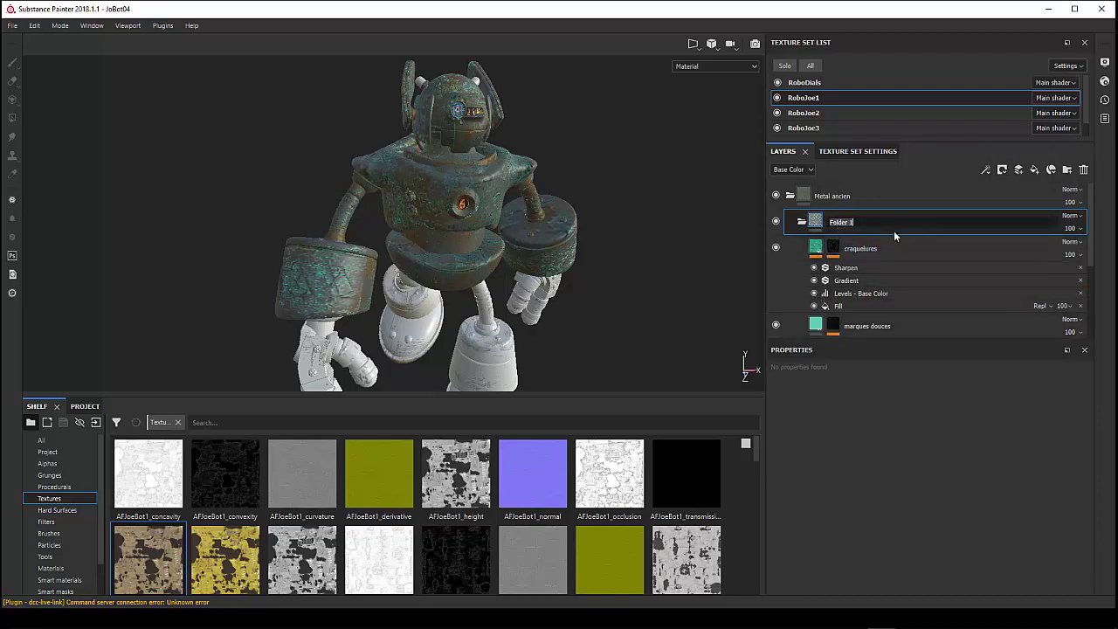
pyautogui.write('modifs')
pyautogui.press('Return')
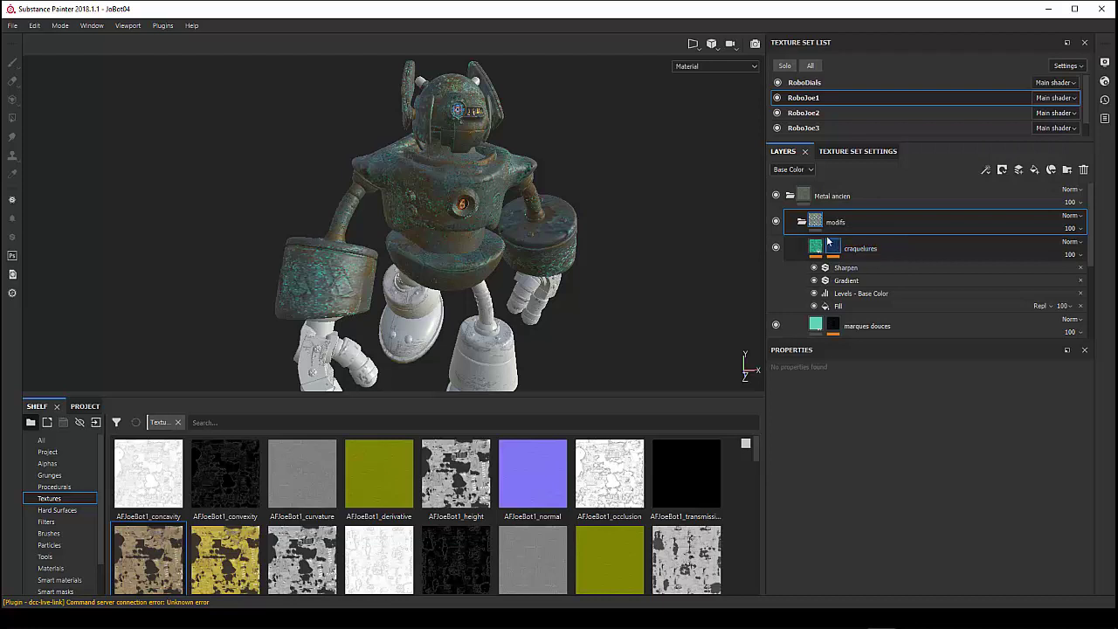
pyautogui.click(802, 222)
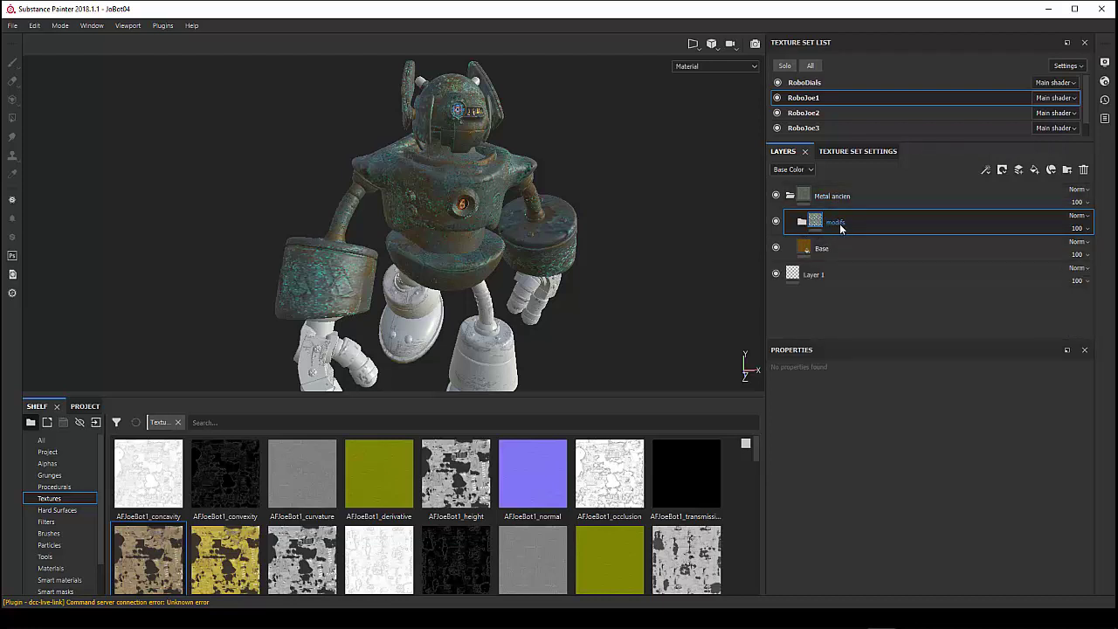
# - Instance the modifs folder across texture sets, excluding RoboDials and RoboLights
pyautogui.doubleClick(825, 250)
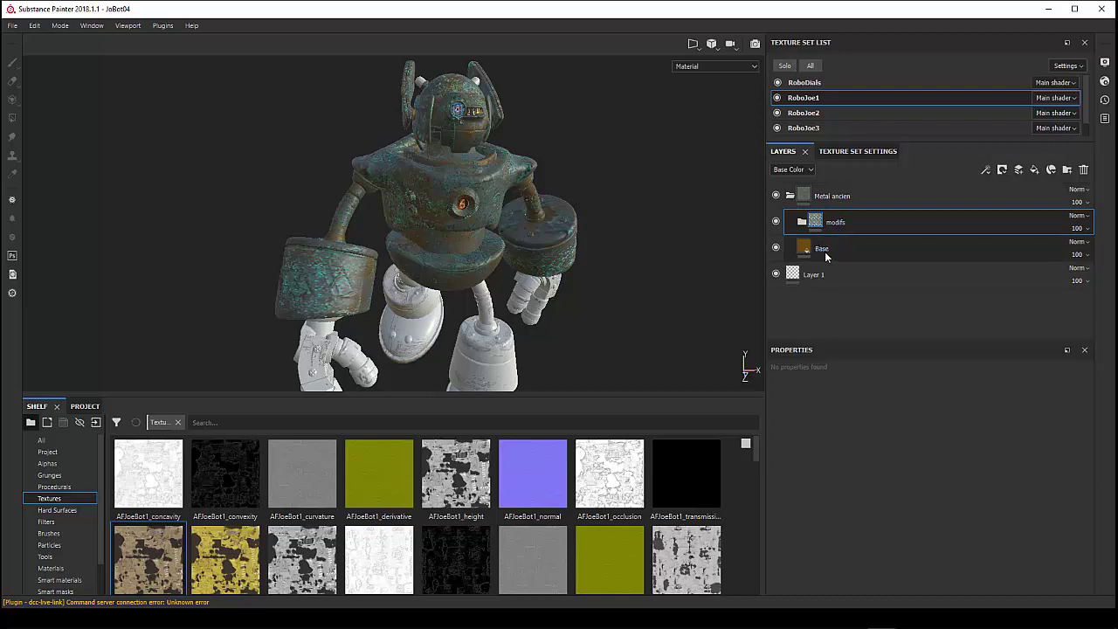
pyautogui.press('Return')
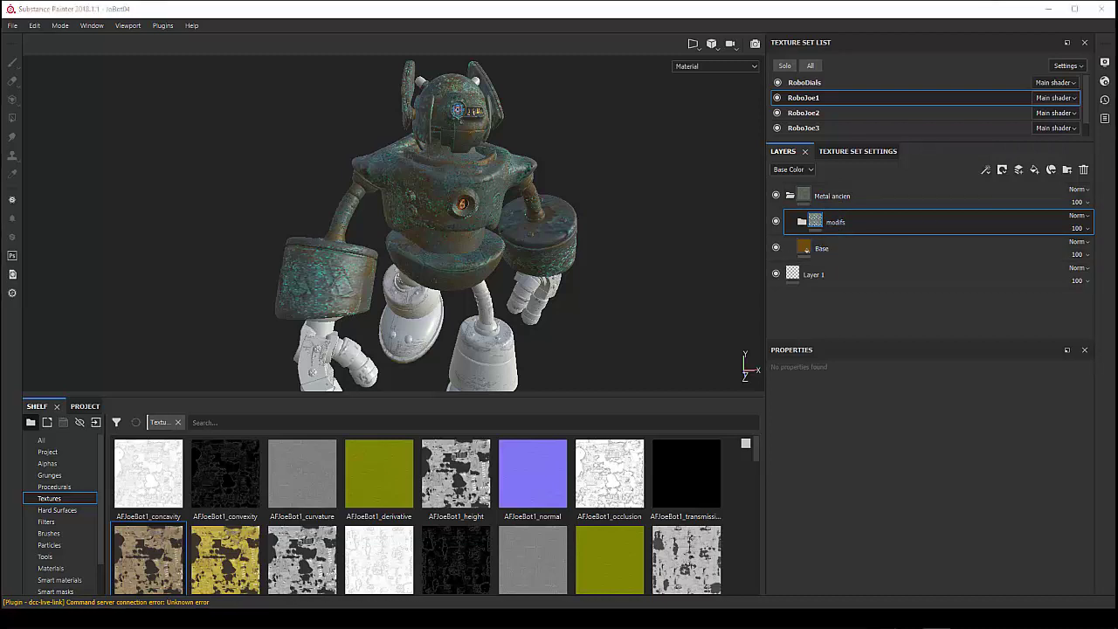
pyautogui.rightClick(842, 227)
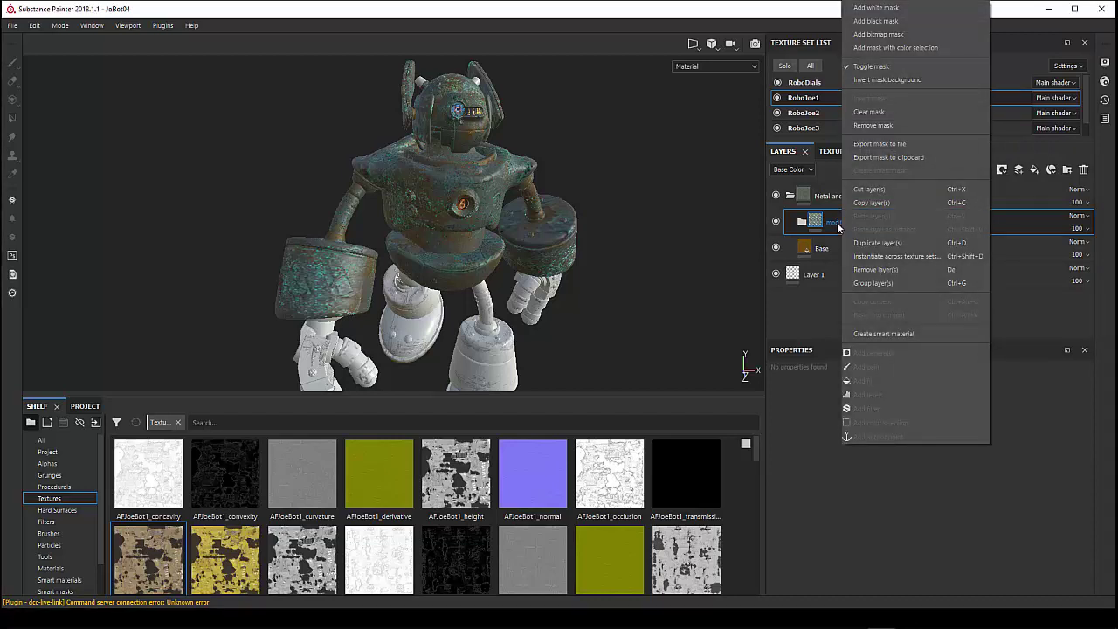
pyautogui.click(872, 257)
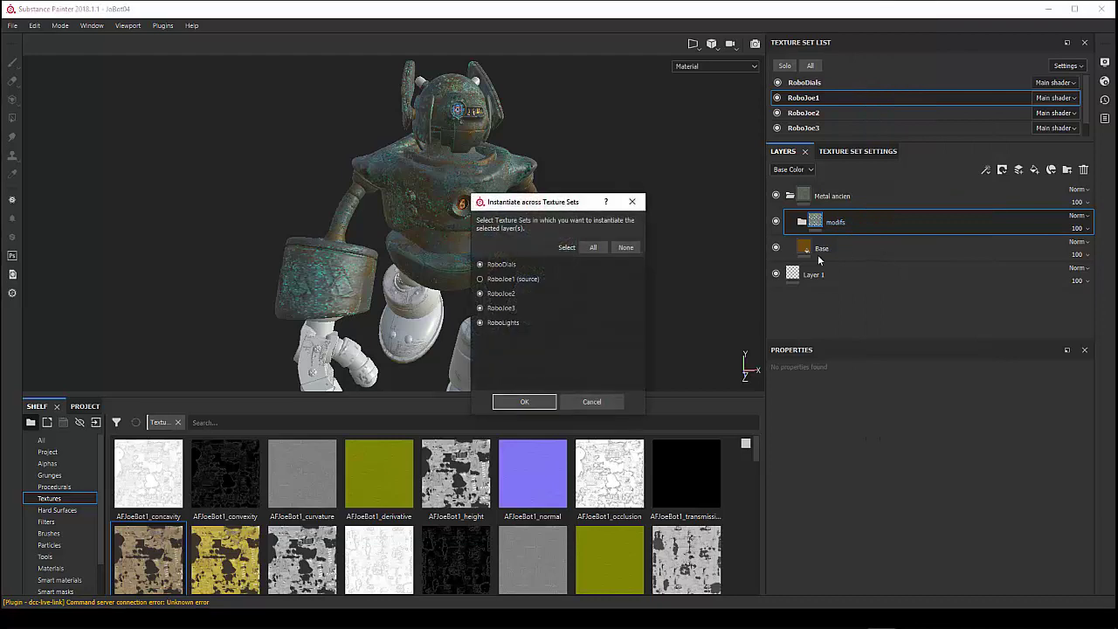
pyautogui.click(480, 325)
pyautogui.click(480, 264)
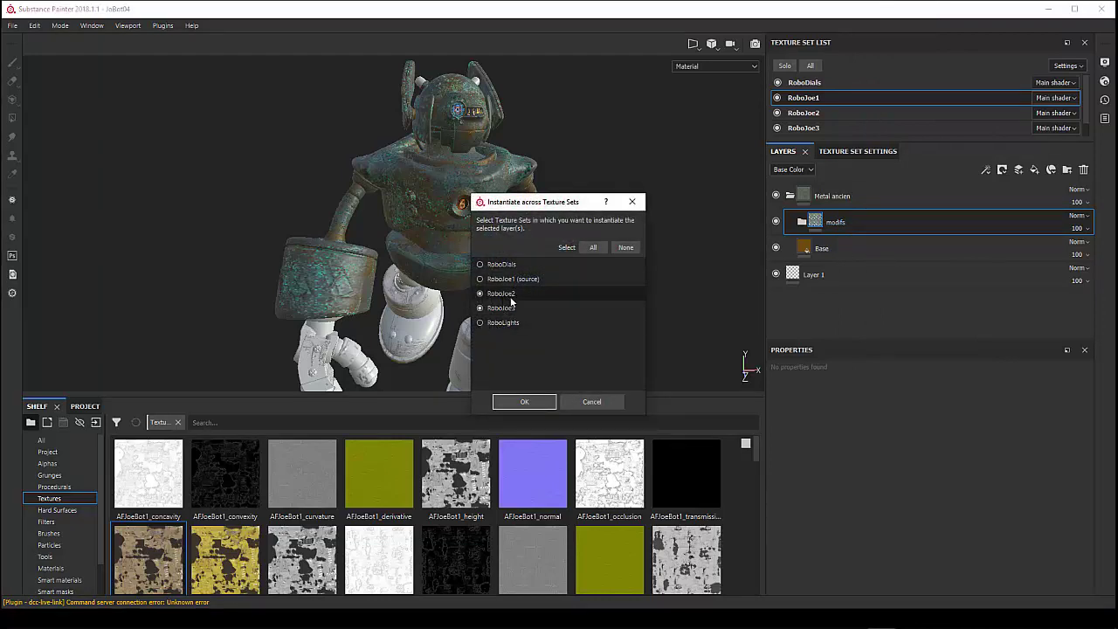
pyautogui.click(525, 402)
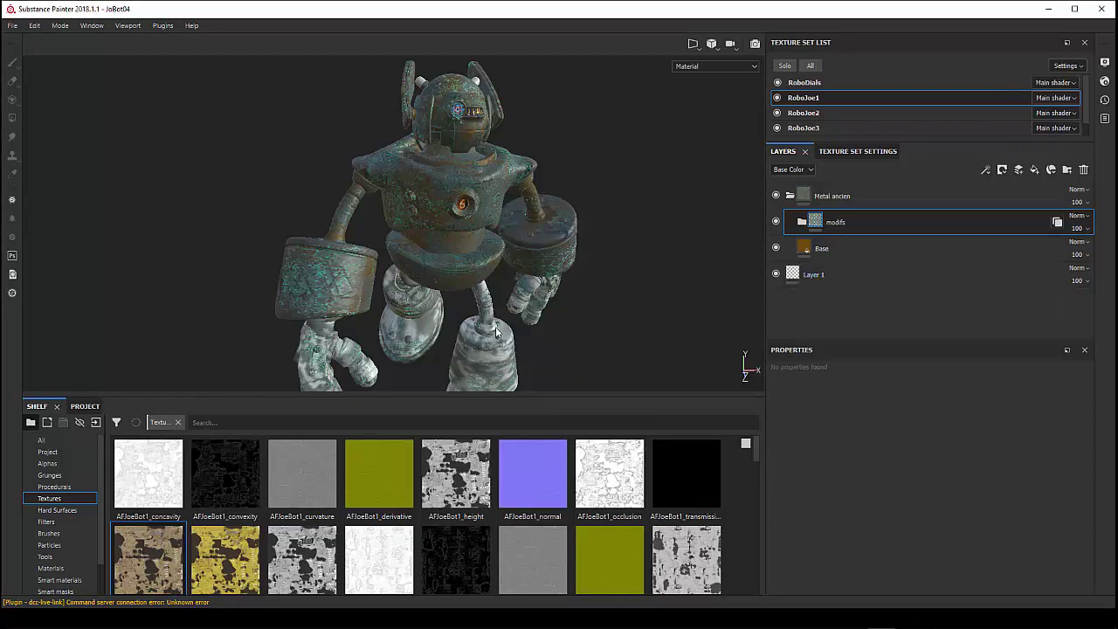
pyautogui.keyDown('alt'); pyautogui.moveTo(498, 333); pyautogui.dragTo(507, 302); pyautogui.keyUp('alt')
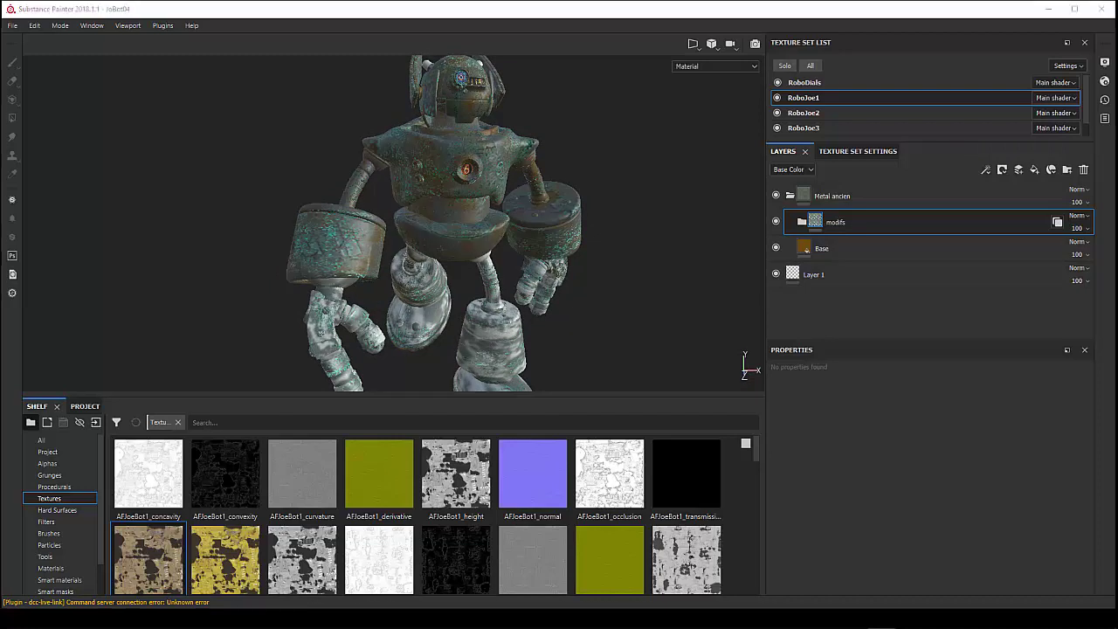
pyautogui.click(815, 221)
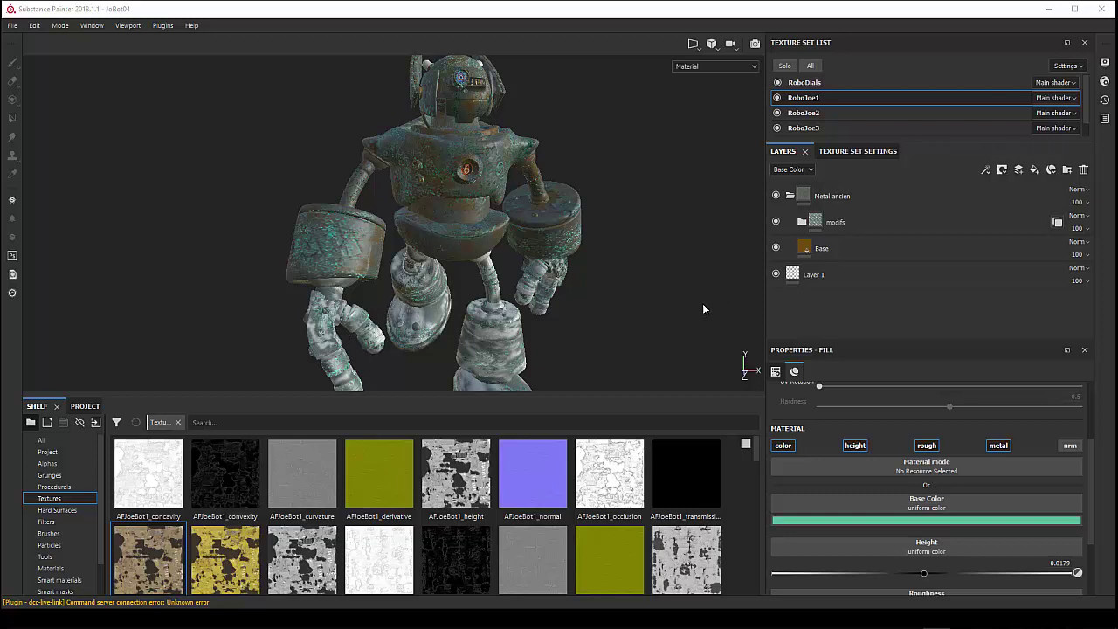
# - Copy the Base fill layer and paste it into RoboJoe2 and RoboJoe3
pyautogui.rightClick(831, 253)
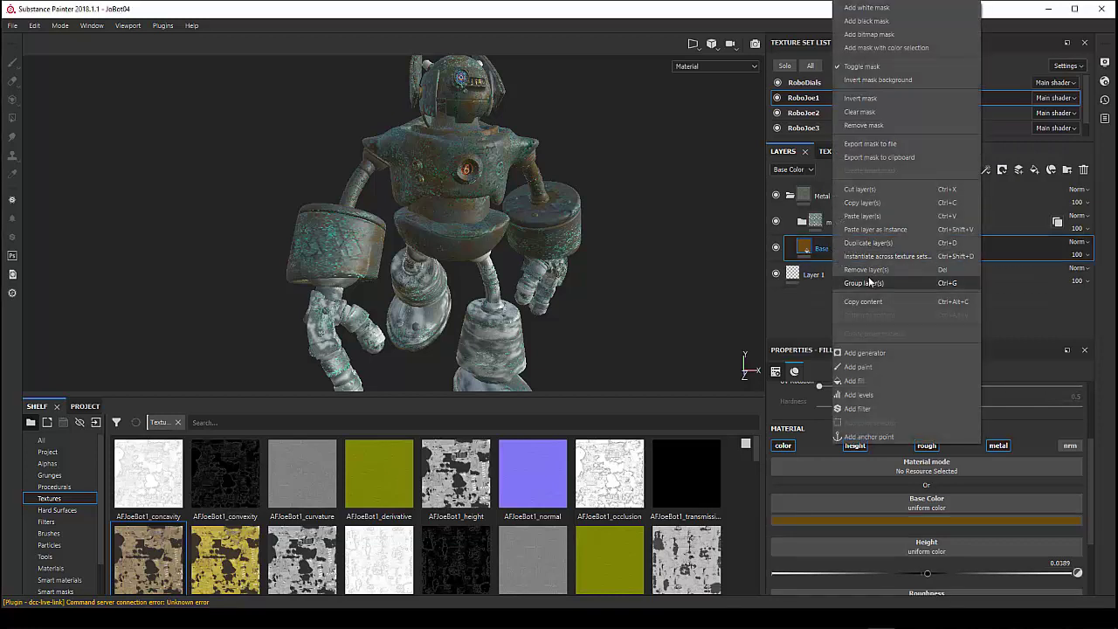
pyautogui.click(855, 204)
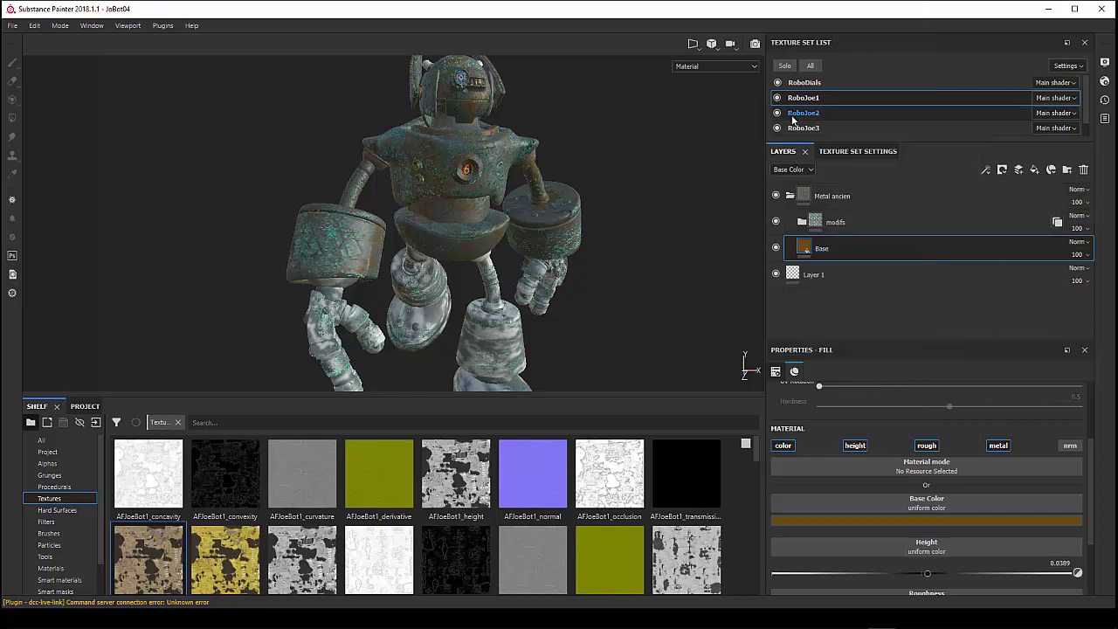
pyautogui.click(800, 113)
pyautogui.rightClick(842, 226)
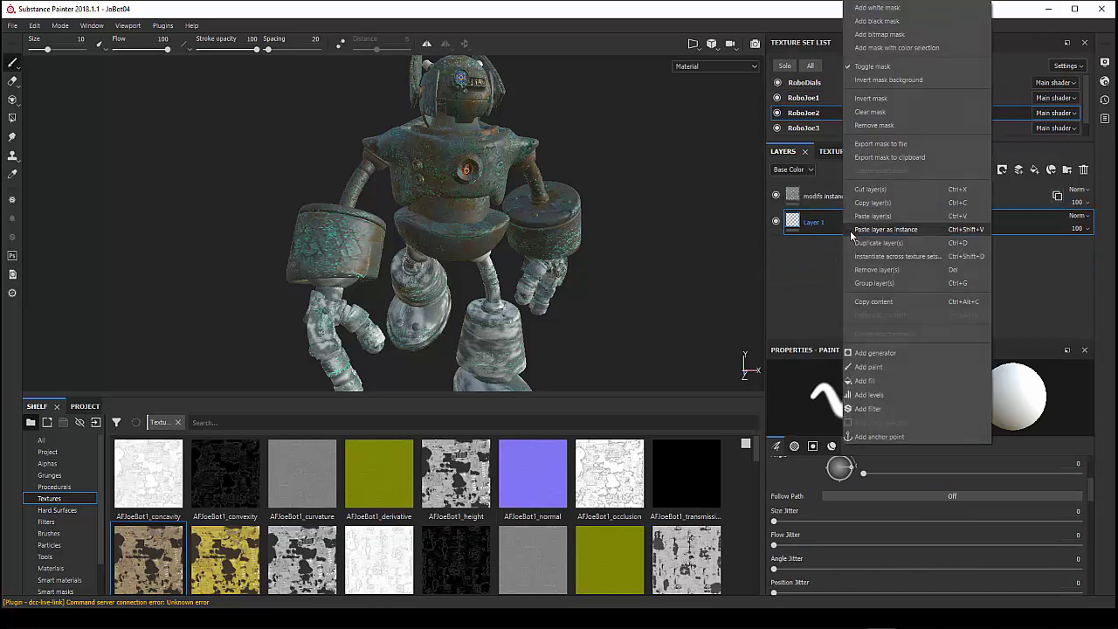
pyautogui.click(872, 215)
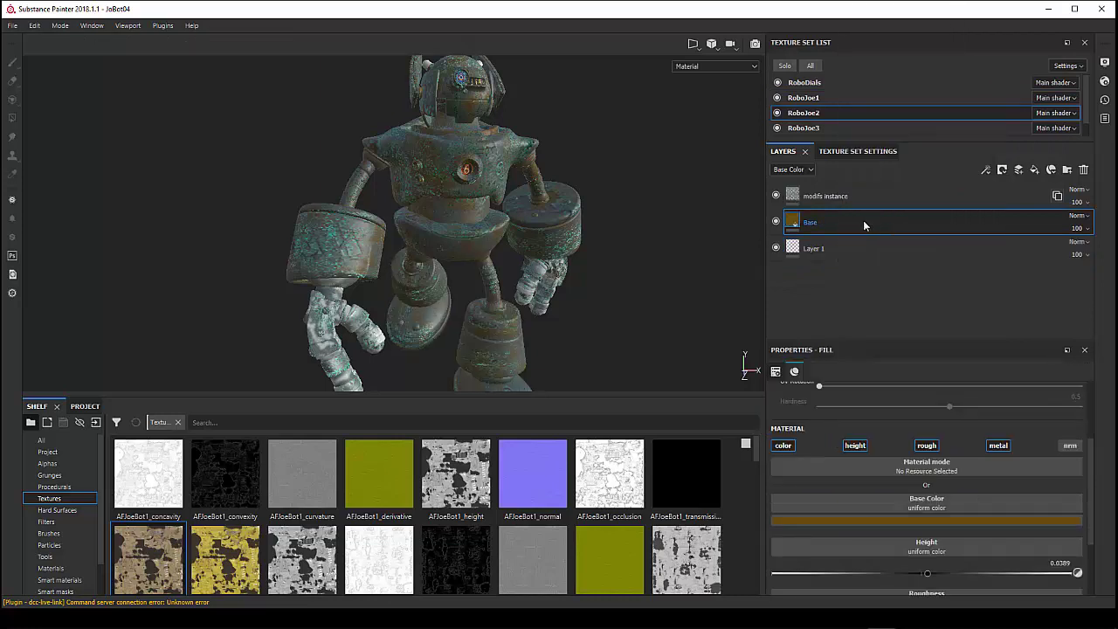
pyautogui.click(800, 129)
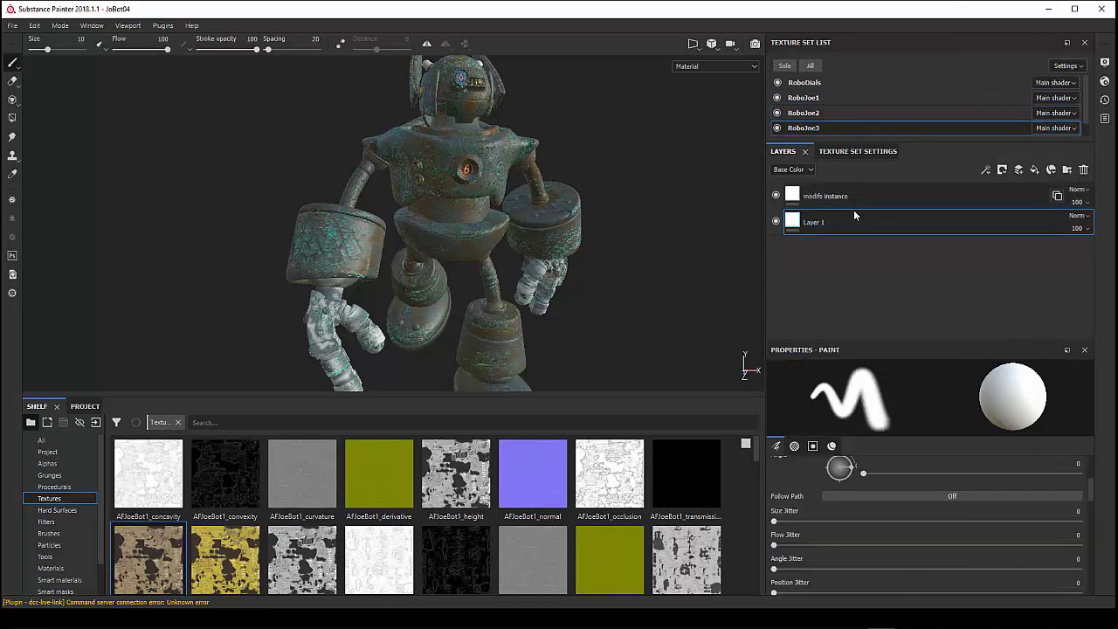
pyautogui.rightClick(858, 227)
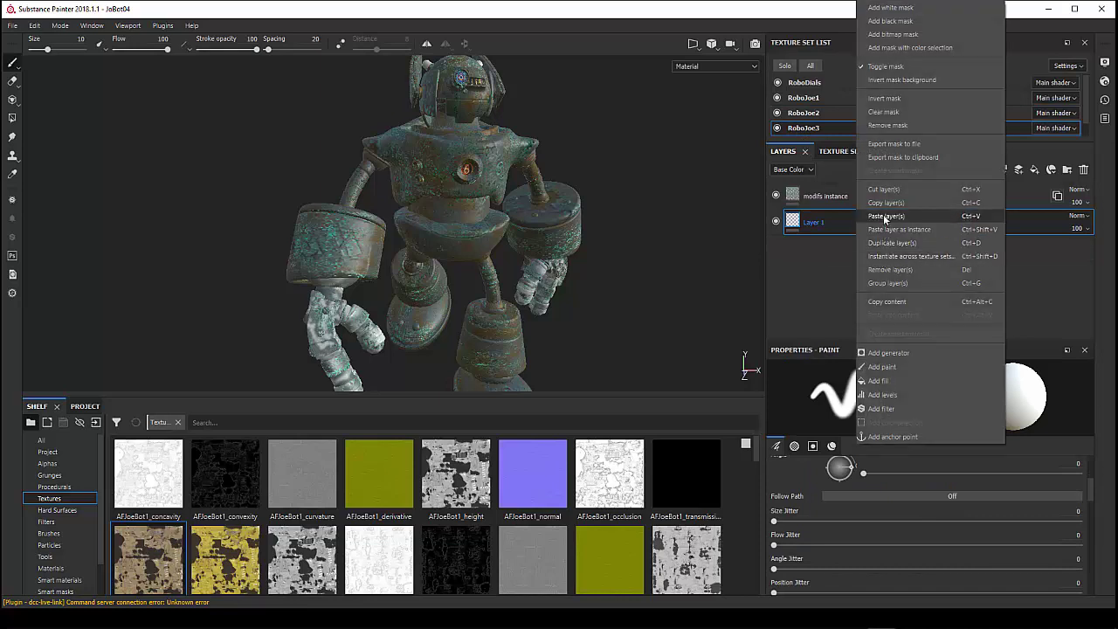
pyautogui.click(883, 215)
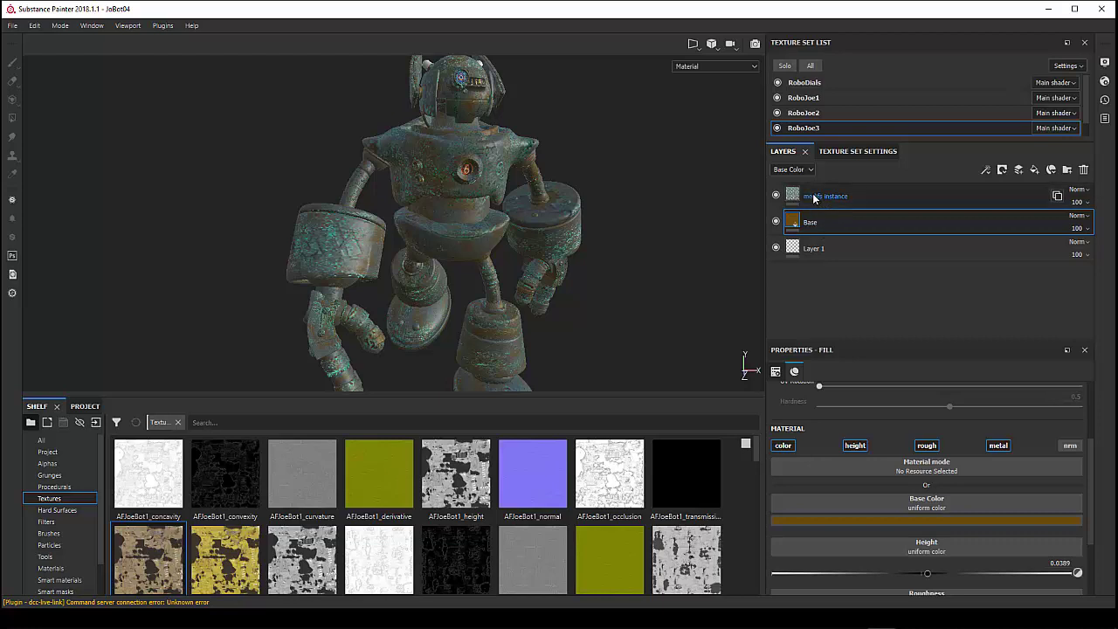
# - Check RoboJoe2's layers, then select the Base fill layer back on RoboJoe1
pyautogui.click(798, 99)
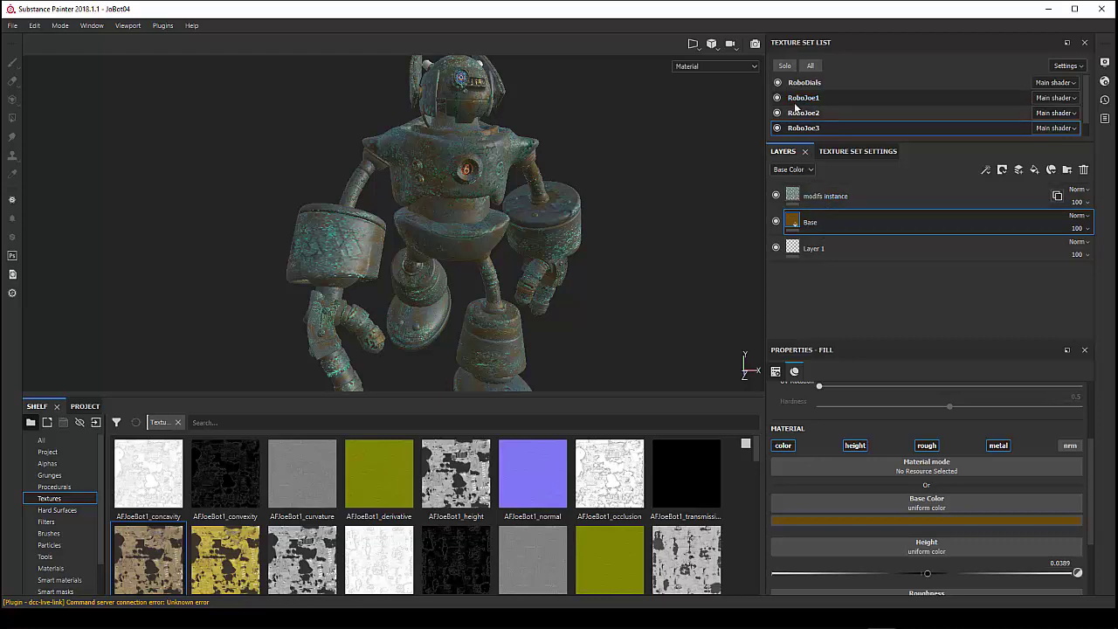
pyautogui.click(802, 225)
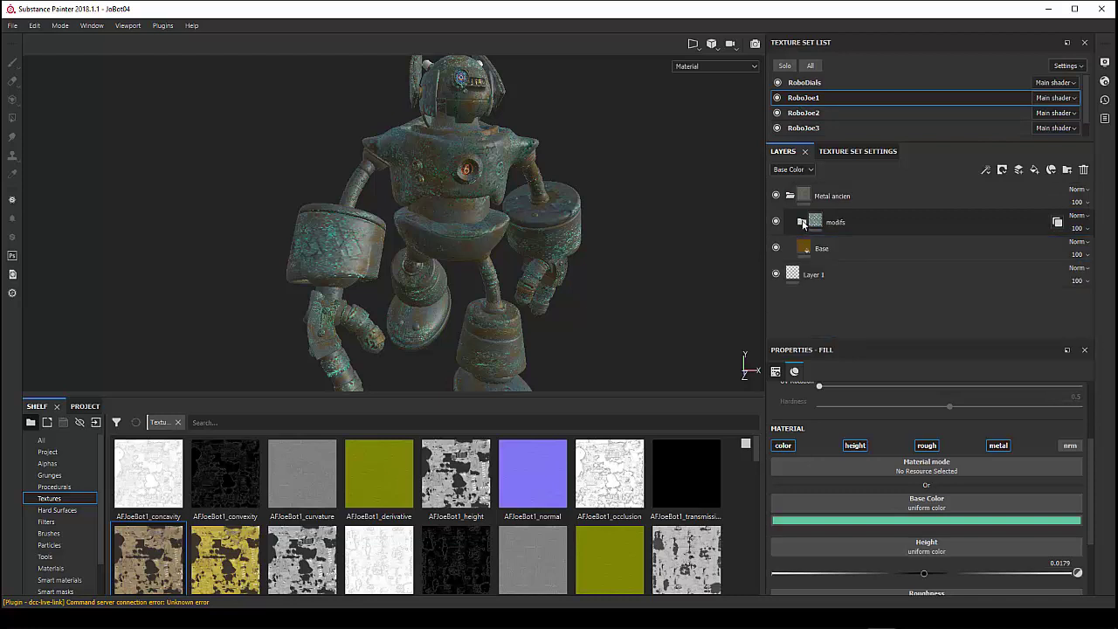
pyautogui.click(800, 113)
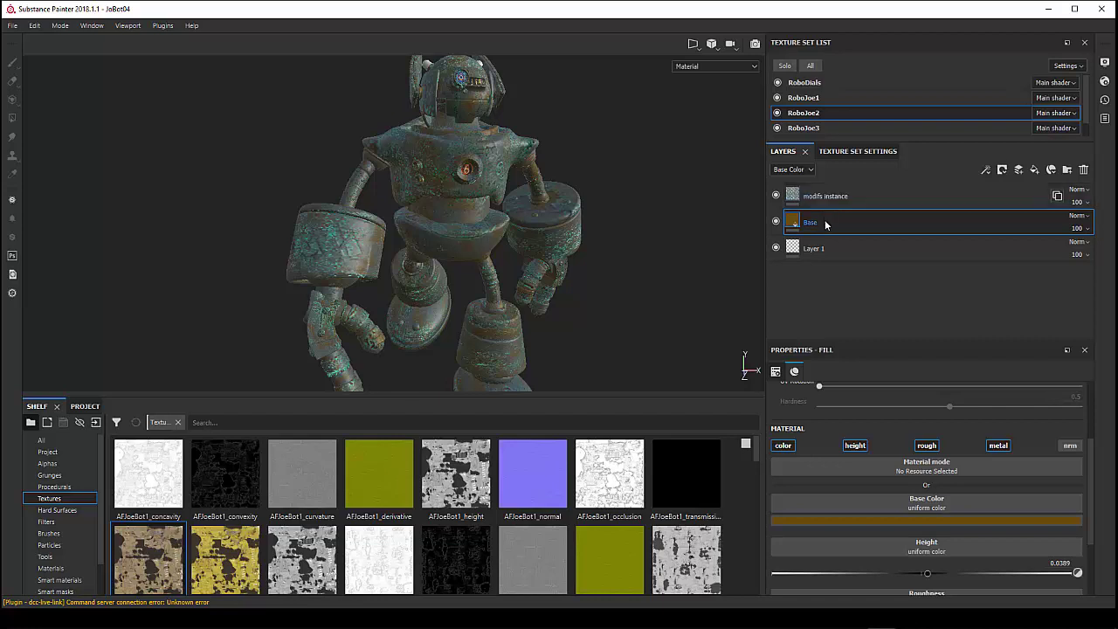
pyautogui.click(802, 99)
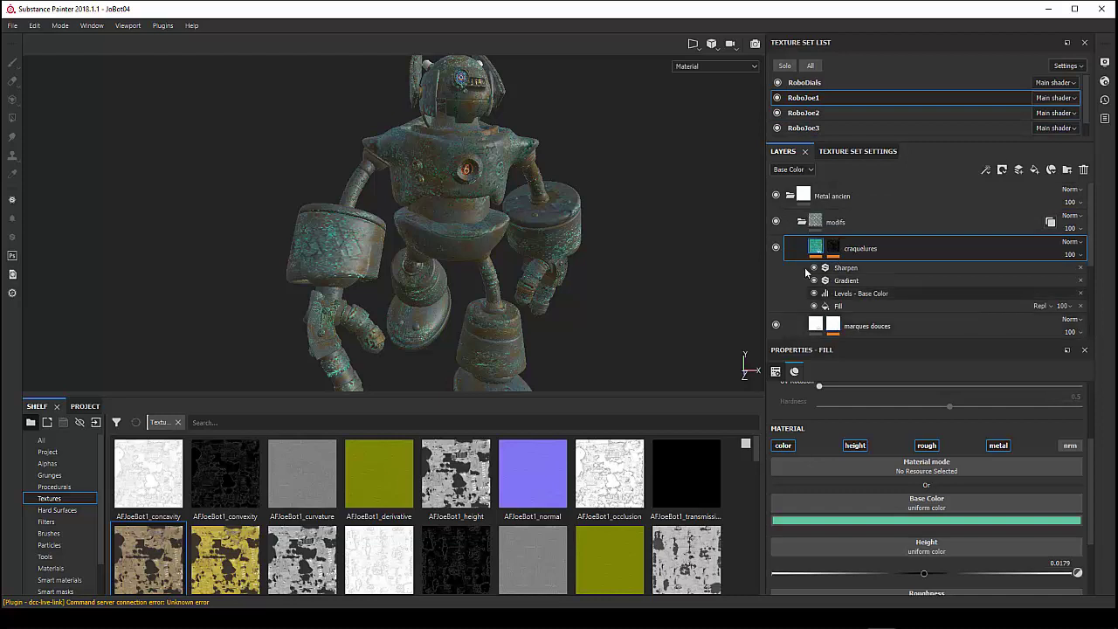
pyautogui.click(802, 223)
pyautogui.click(825, 249)
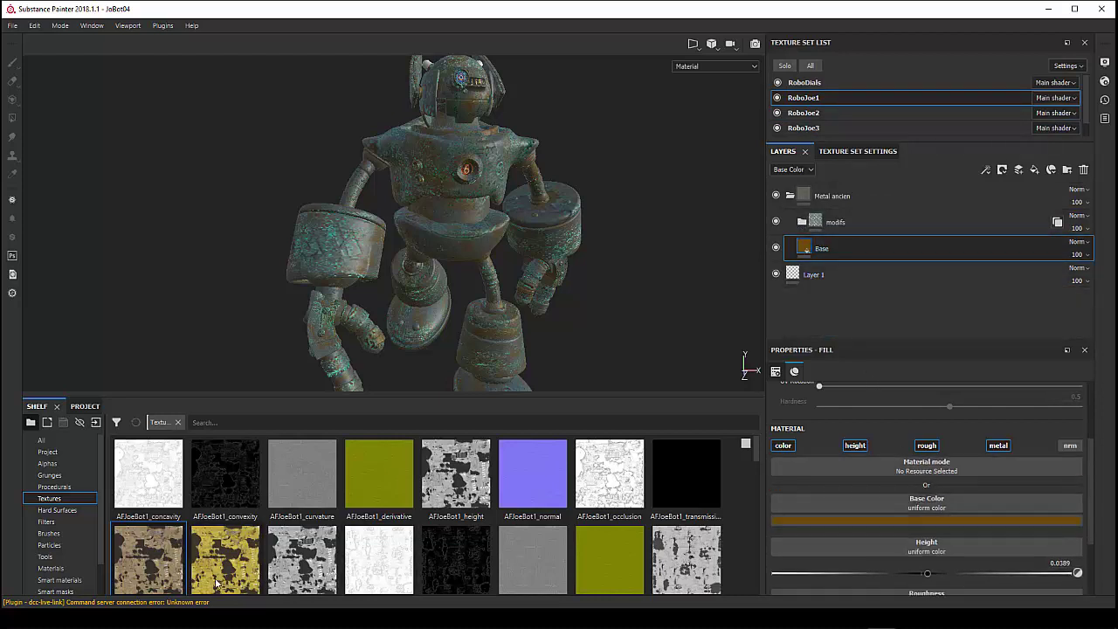
# - Set Base fill colours: AFJoeBot2consruct on RoboJoe2, AFJoeBot3construct on RoboJoe3
pyautogui.moveTo(148, 570); pyautogui.dragTo(886, 501)
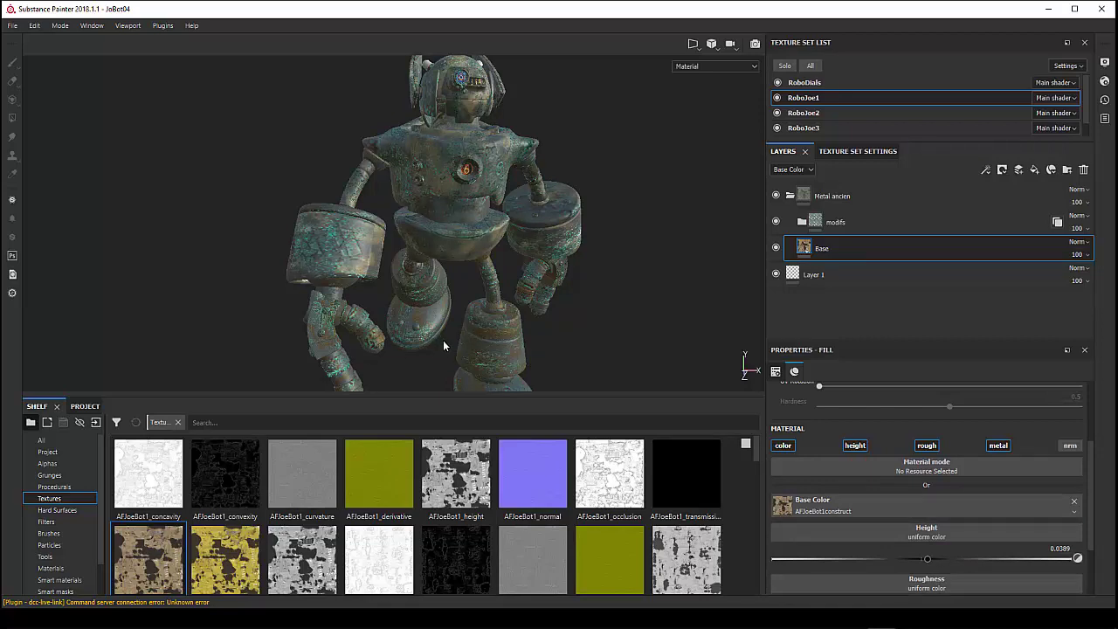
pyautogui.moveTo(497, 353)
pyautogui.keyDown('alt'); pyautogui.mouseDown()
pyautogui.moveTo(533, 334)
pyautogui.moveTo(527, 317)
pyautogui.mouseUp(); pyautogui.keyUp('alt')
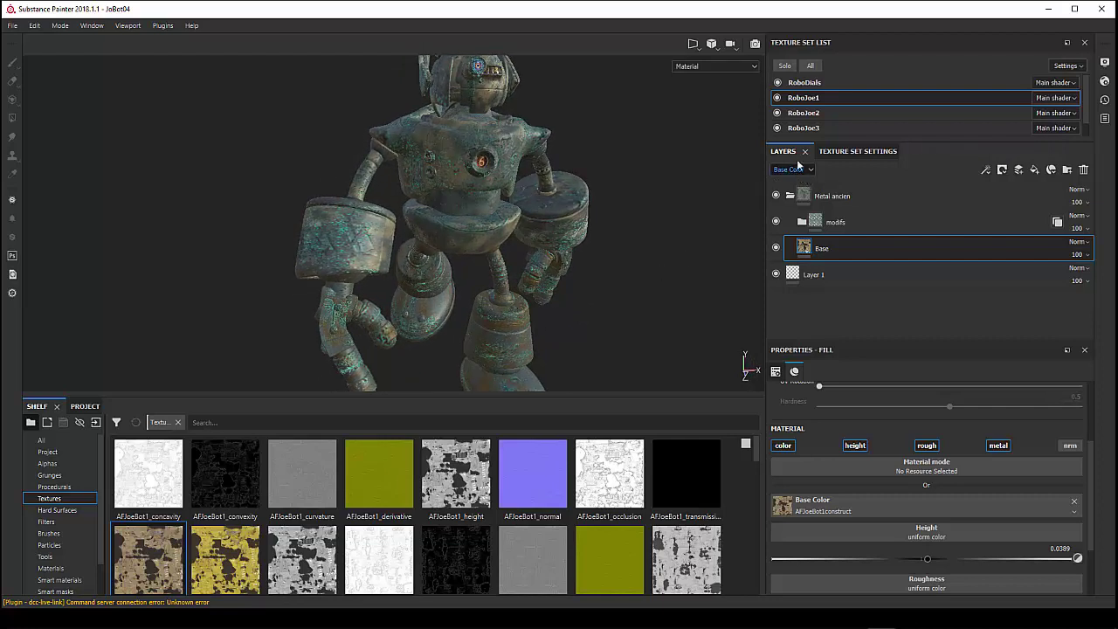
pyautogui.click(798, 121)
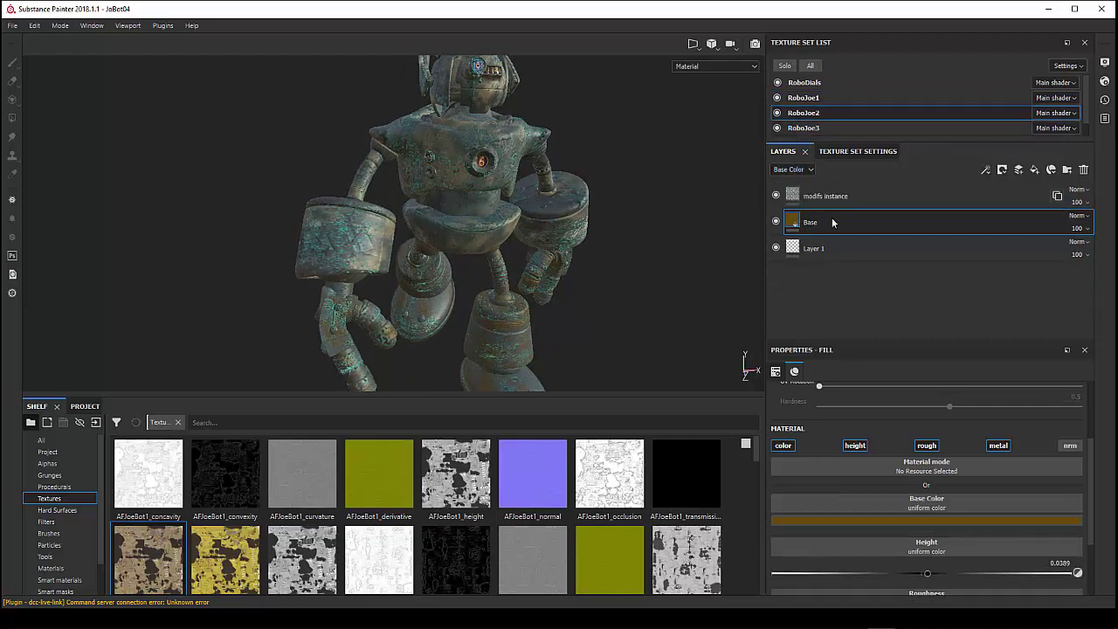
pyautogui.scroll(-2, 365, 548)
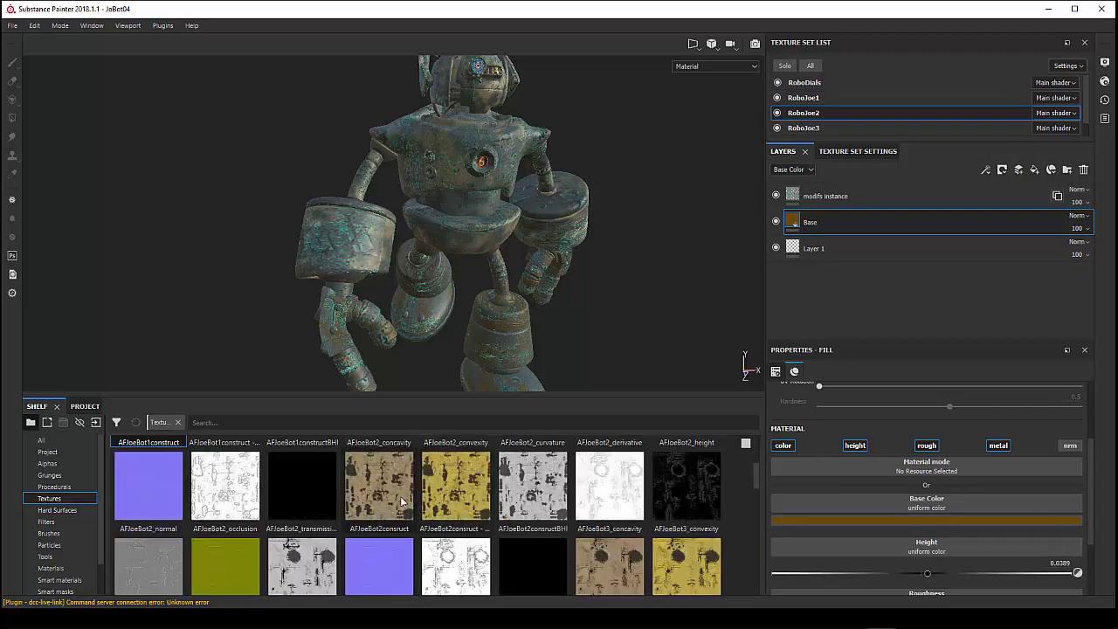
pyautogui.moveTo(379, 486)
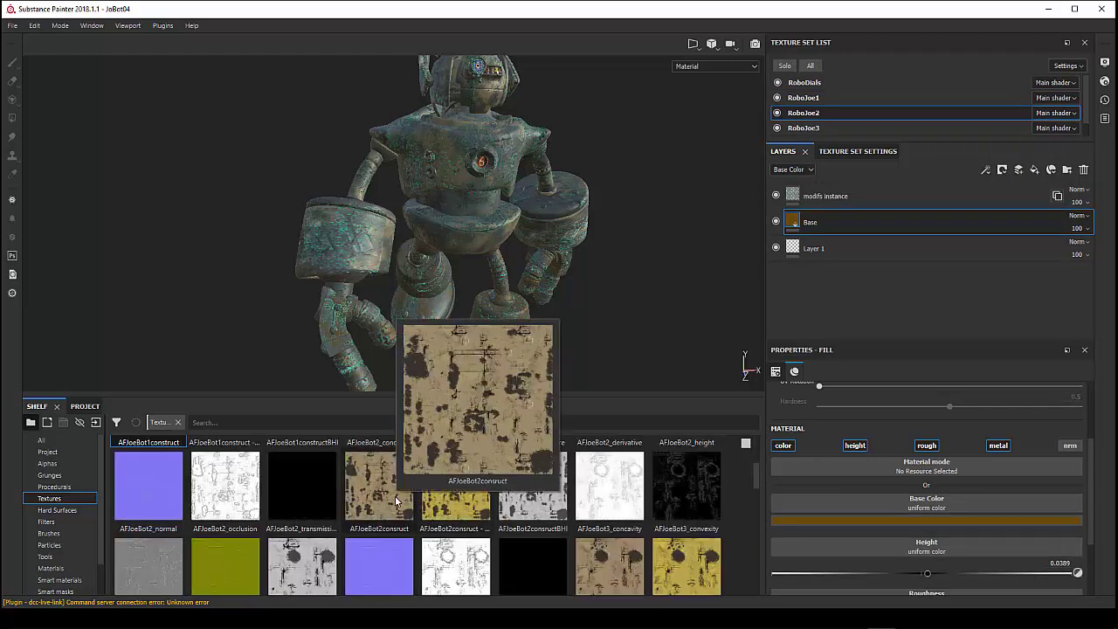
pyautogui.moveTo(395, 500); pyautogui.dragTo(833, 503)
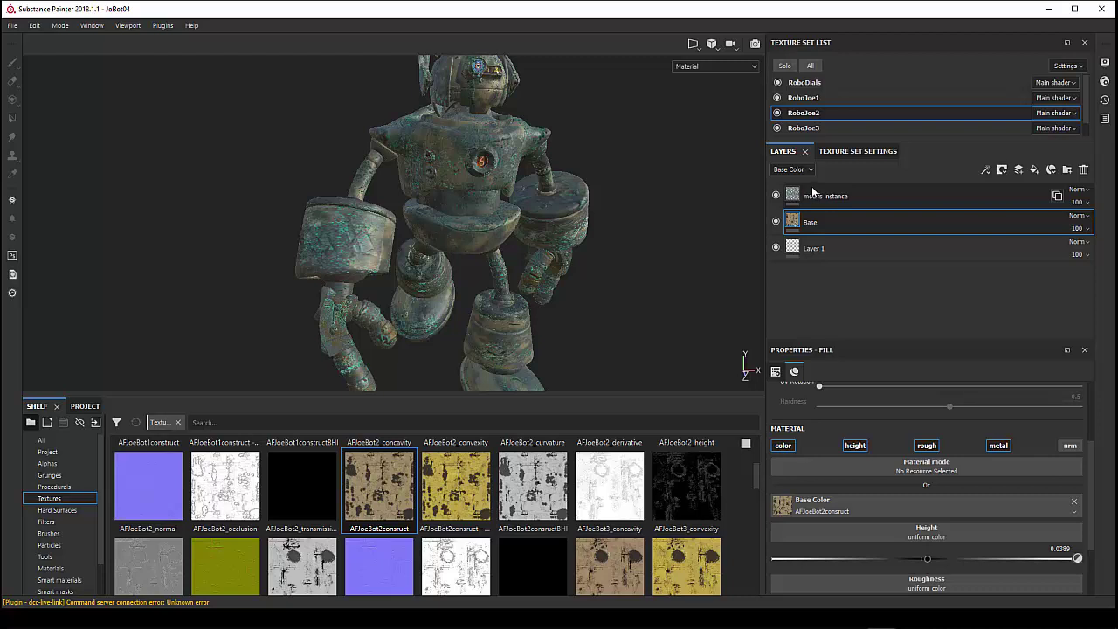
pyautogui.click(804, 127)
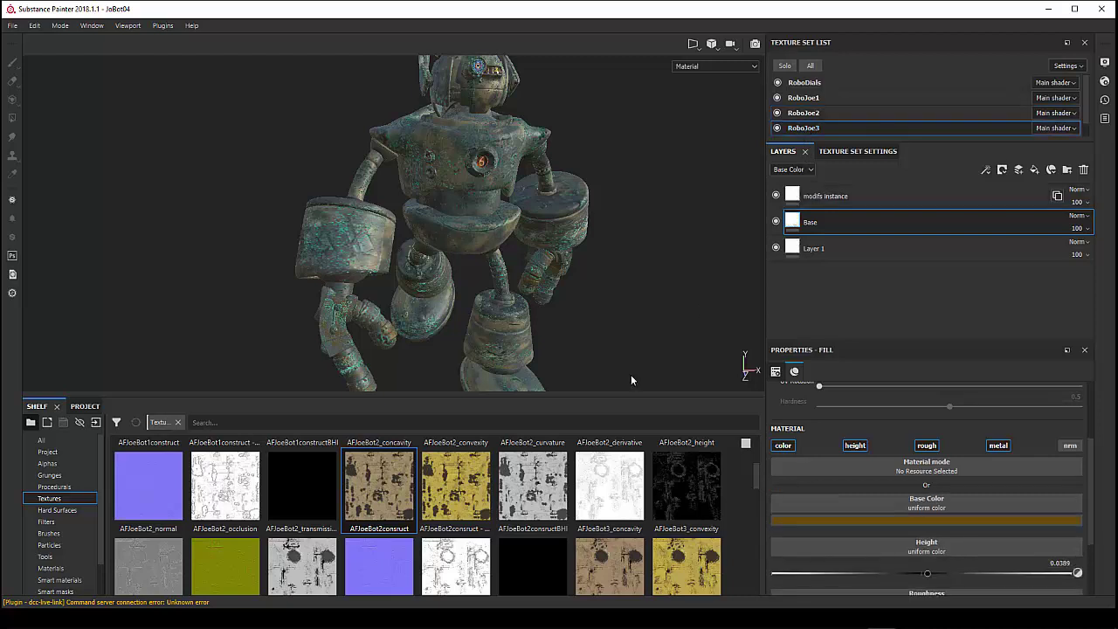
pyautogui.moveTo(604, 558); pyautogui.dragTo(834, 503)
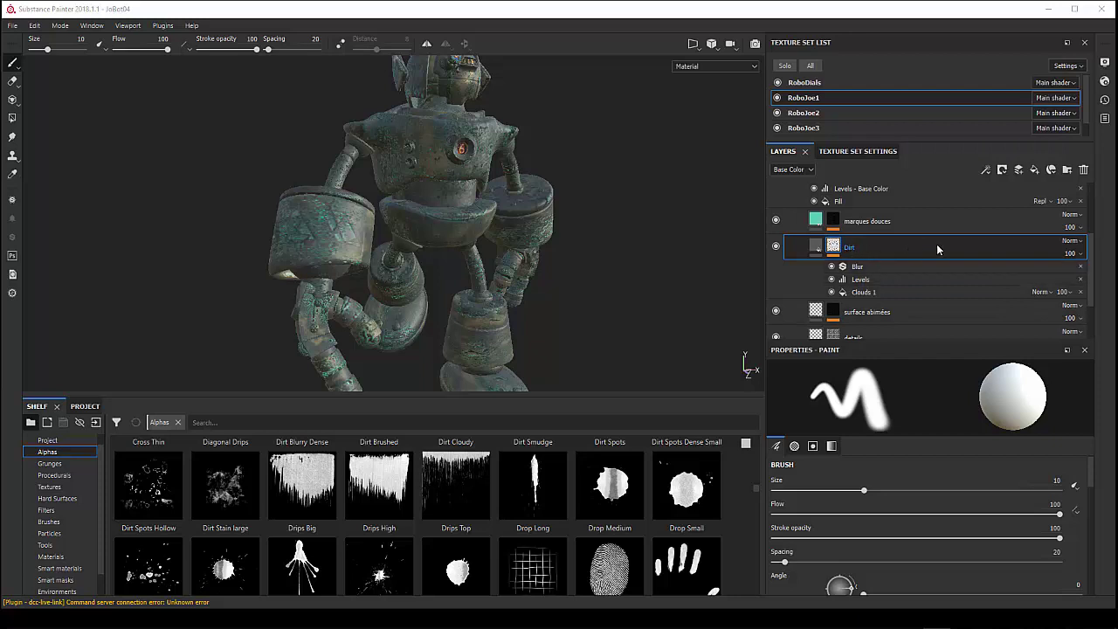
# - Hide and reshow the Dirt layer to compare the robot with and without it
pyautogui.scroll(1, 834, 225)
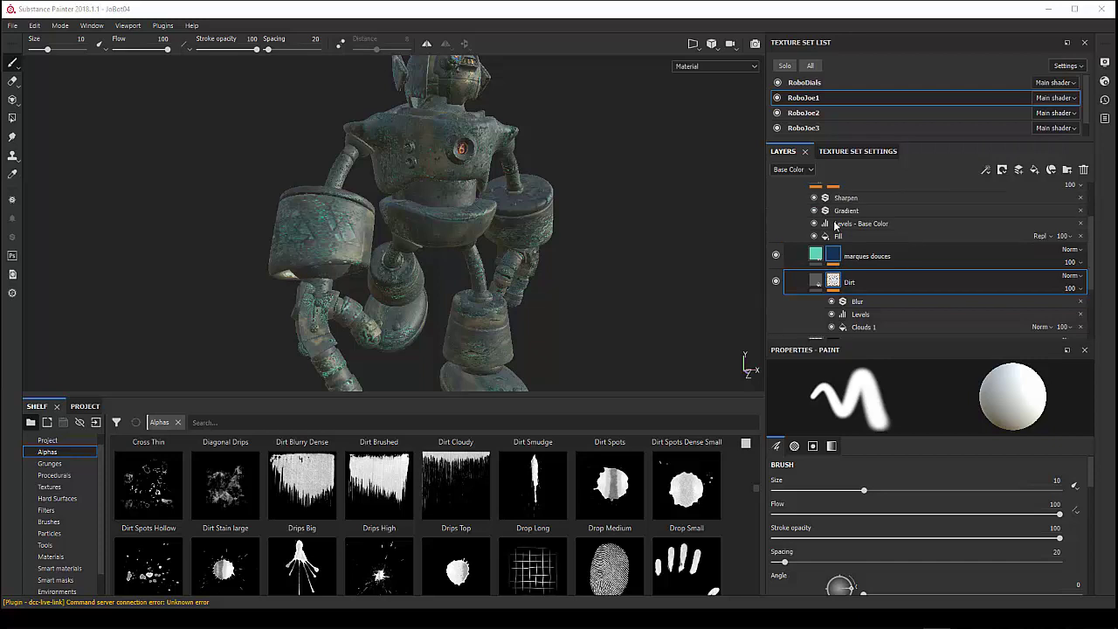
pyautogui.scroll(1, 834, 226)
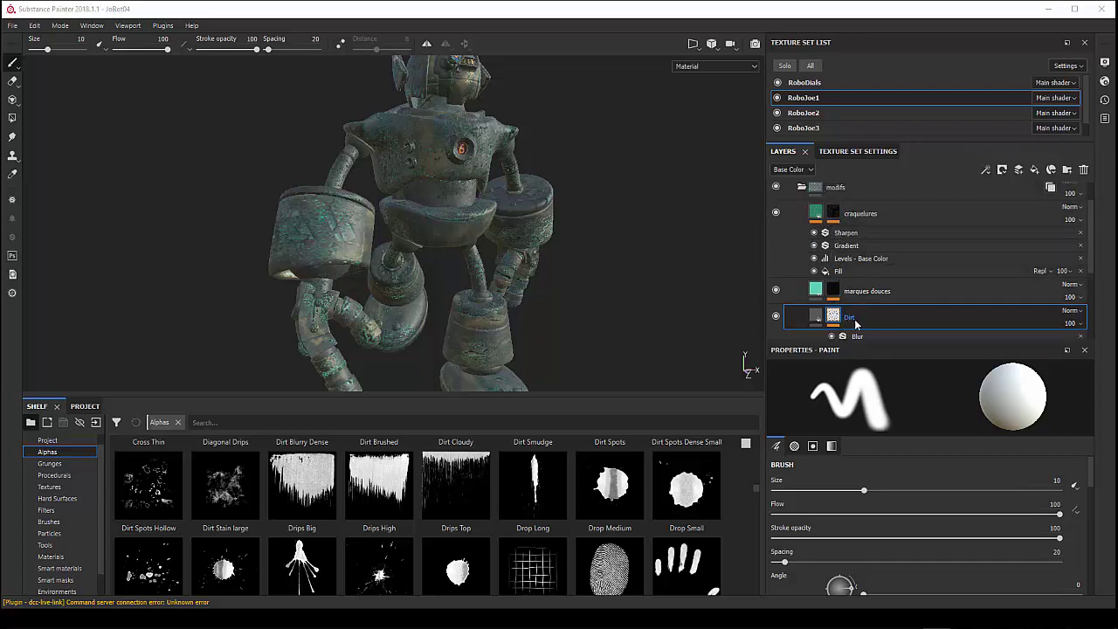
pyautogui.scroll(-1, 852, 318)
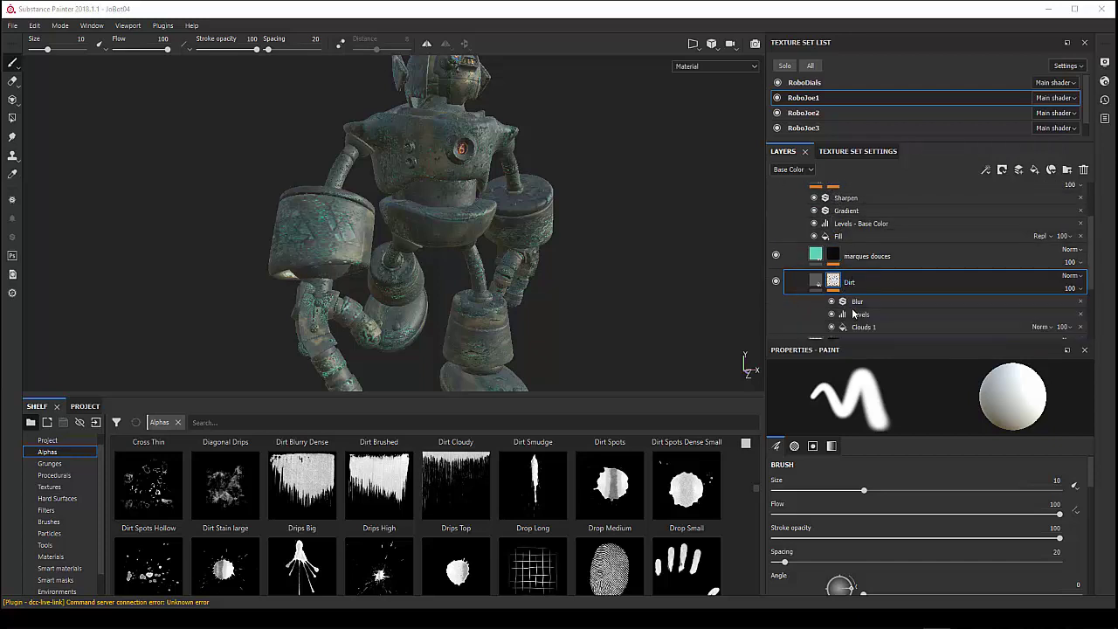
pyautogui.click(776, 281)
pyautogui.click(777, 282)
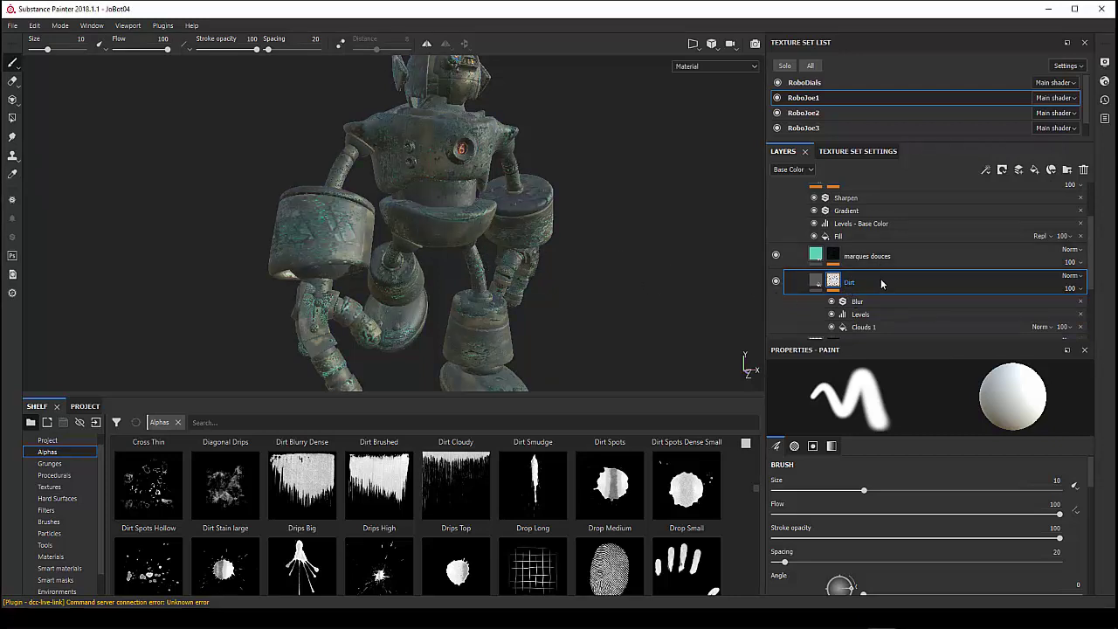
# - Show the Fill properties of the Clouds 1 effect in the Dirt layer's mask
pyautogui.scroll(-2, 879, 280)
pyautogui.scroll(1, 879, 280)
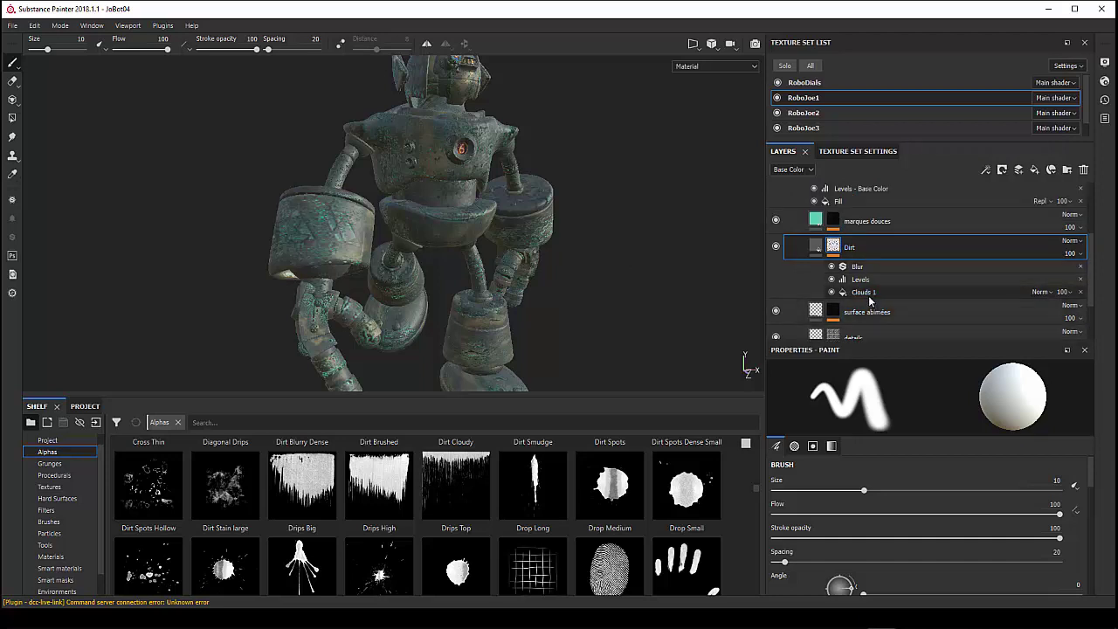
pyautogui.click(865, 294)
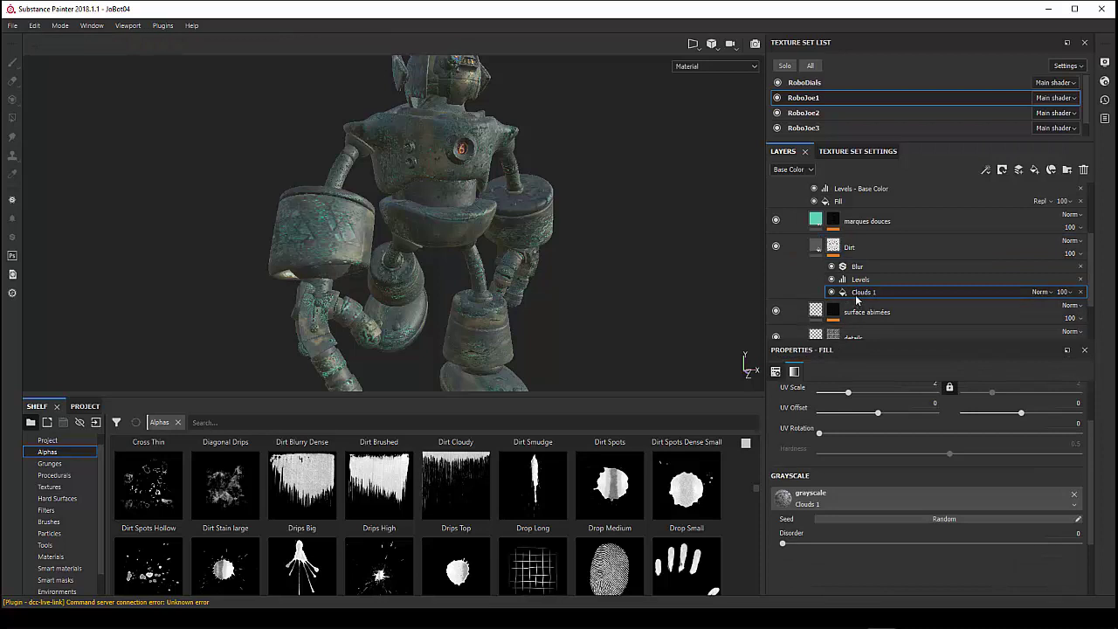
pyautogui.rightClick(861, 295)
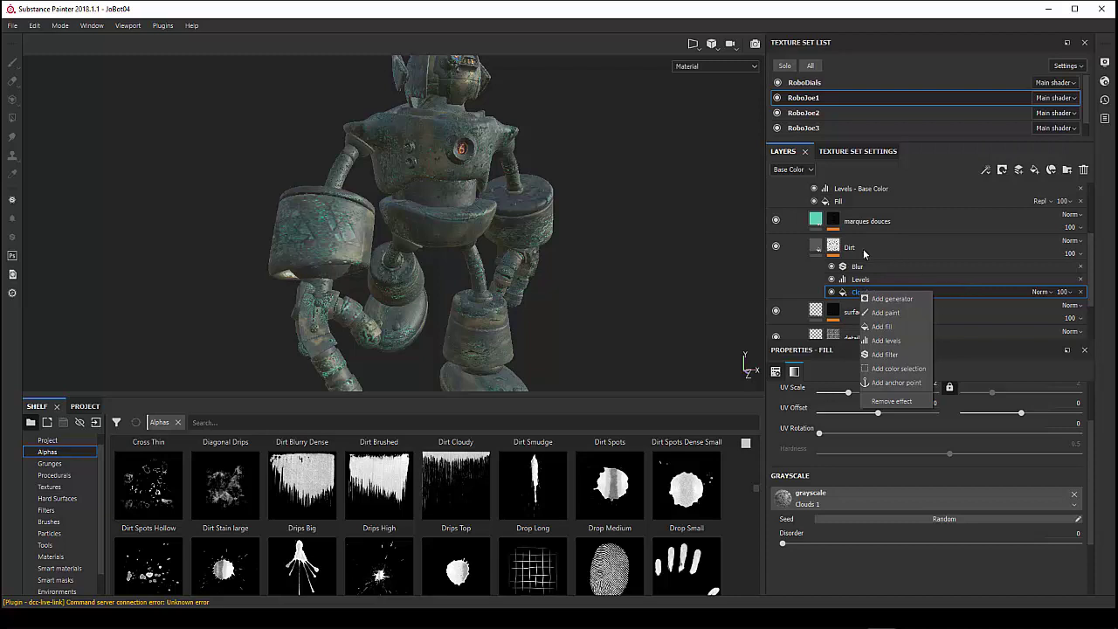
pyautogui.click(834, 247)
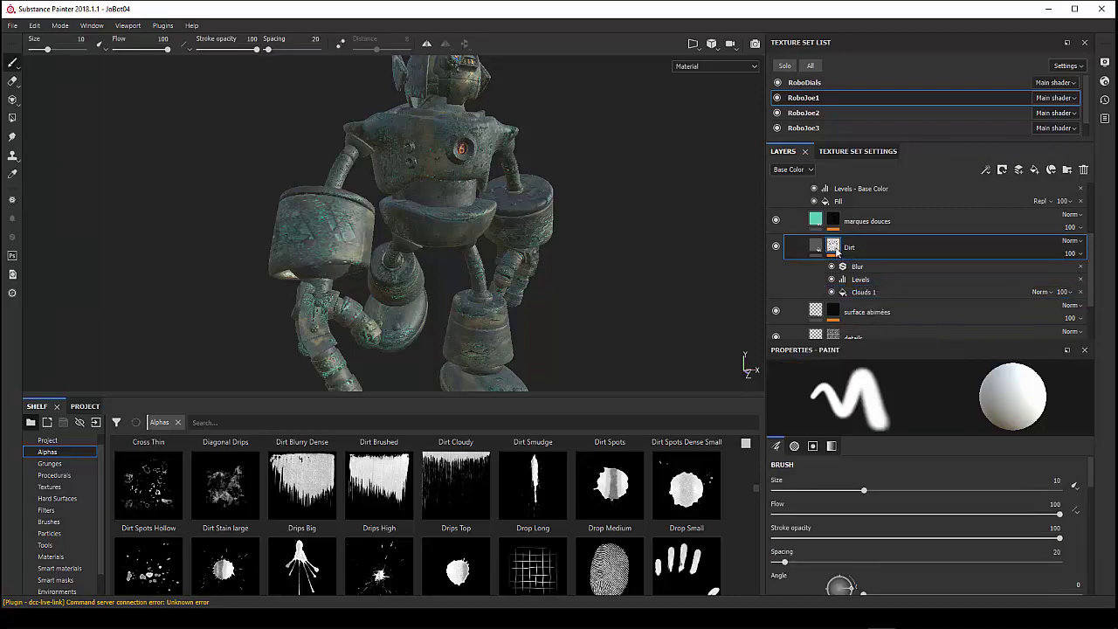
pyautogui.rightClick(834, 251)
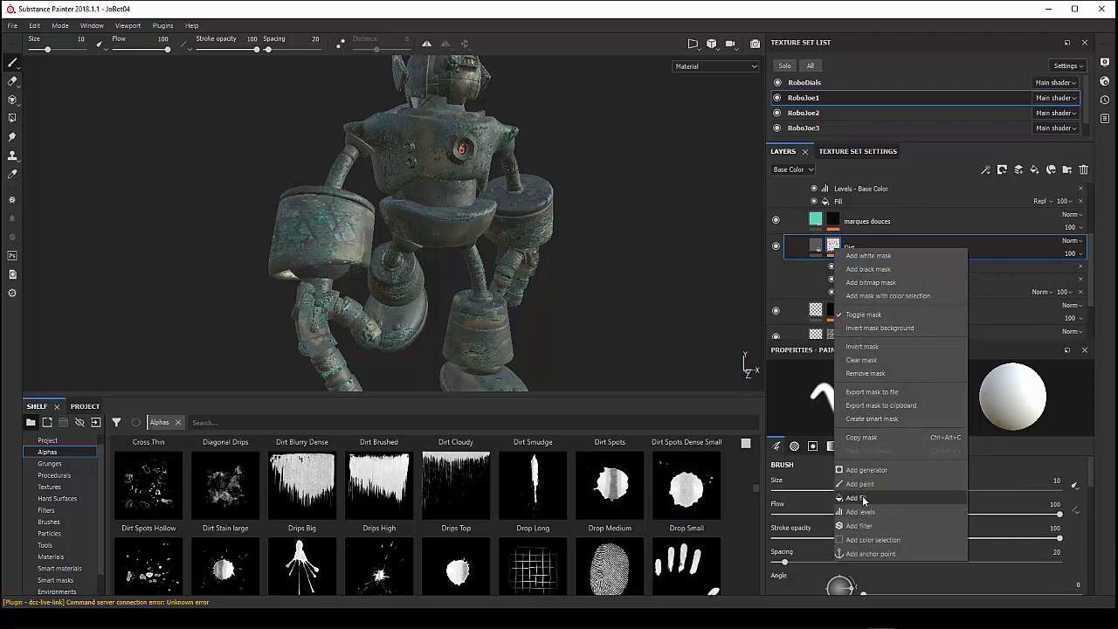
pyautogui.click(990, 252)
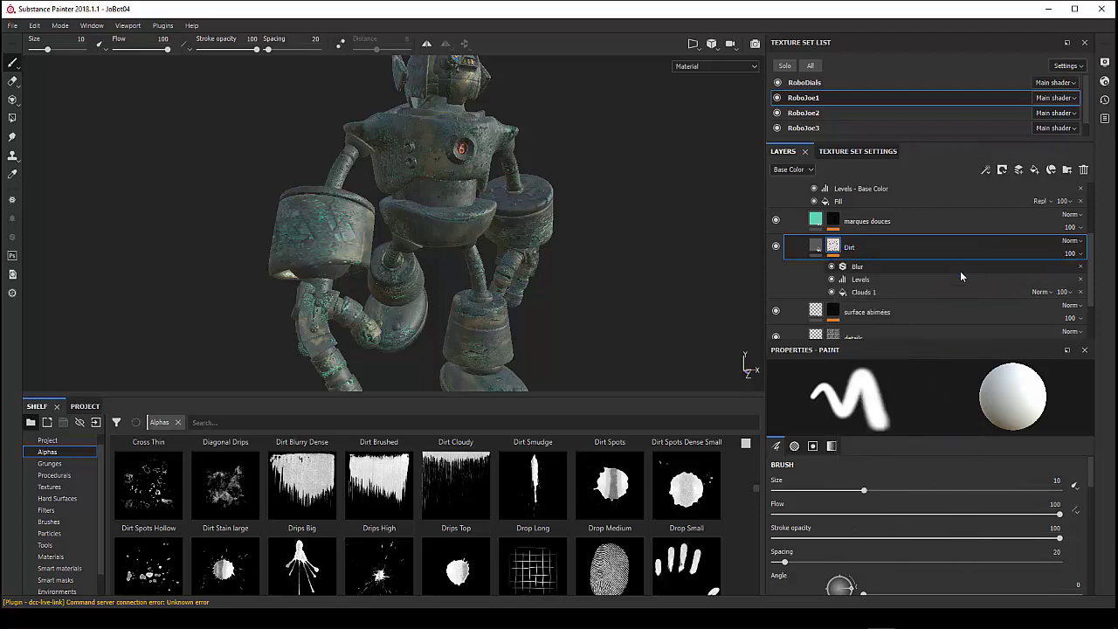
pyautogui.click(860, 293)
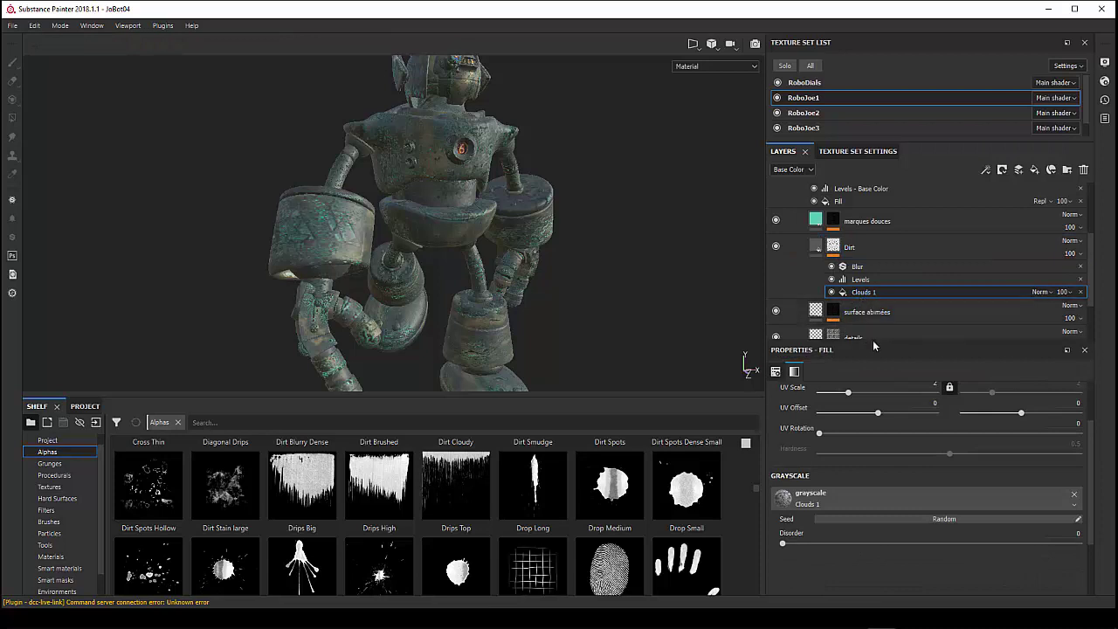
pyautogui.scroll(3, 958, 405)
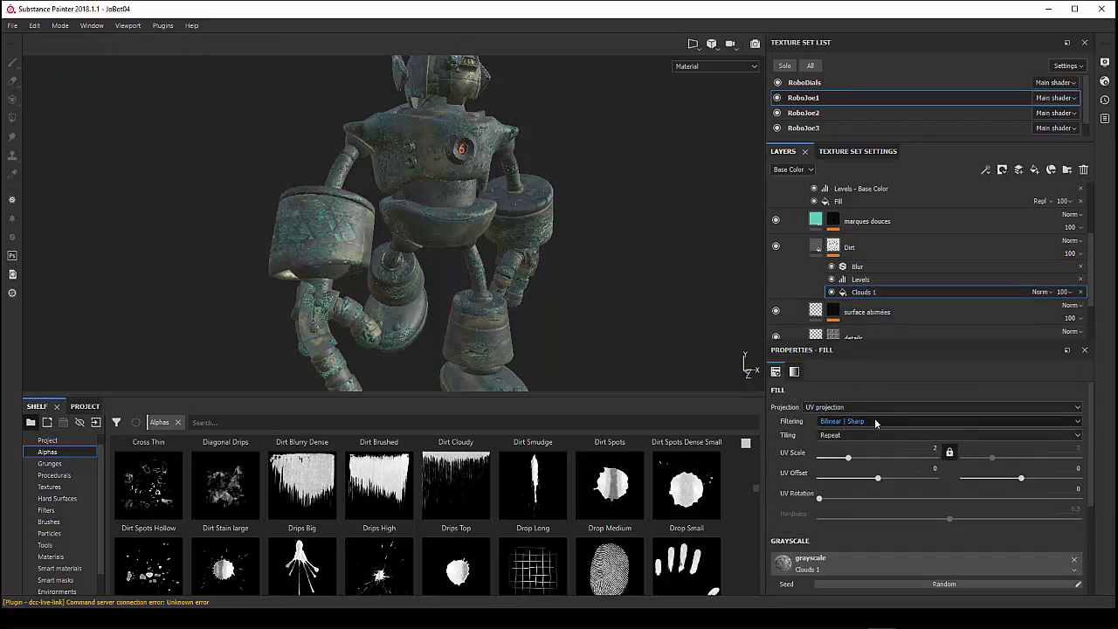
# - Swap the Dirt mask fill's grayscale from Clouds 1 to Dirt 1
pyautogui.scroll(-3, 875, 424)
pyautogui.click(877, 457)
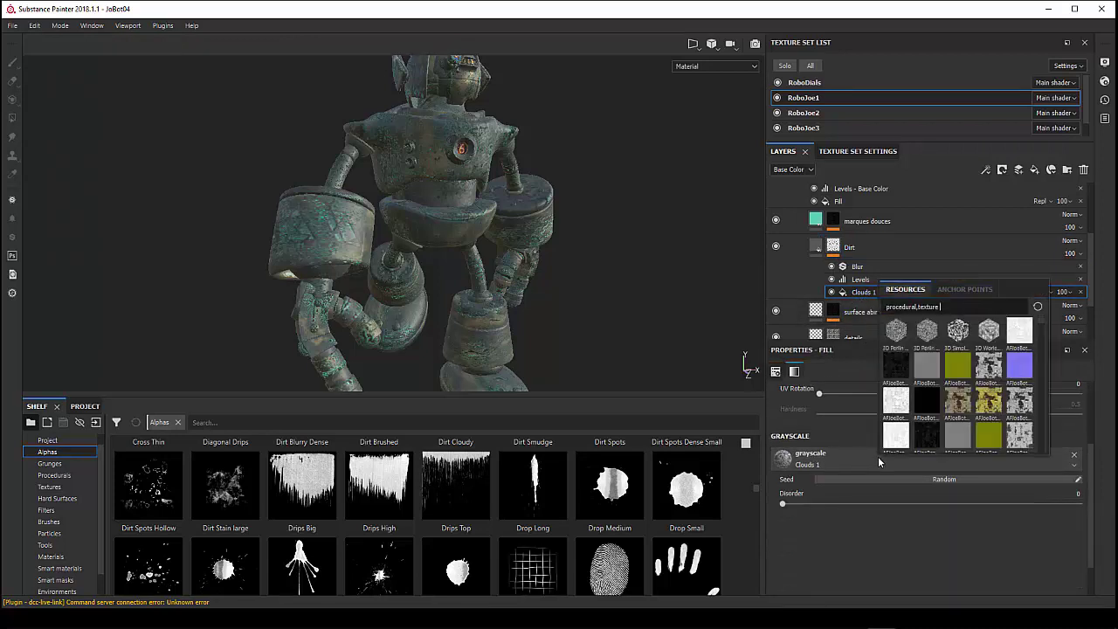
pyautogui.scroll(-3, 1009, 427)
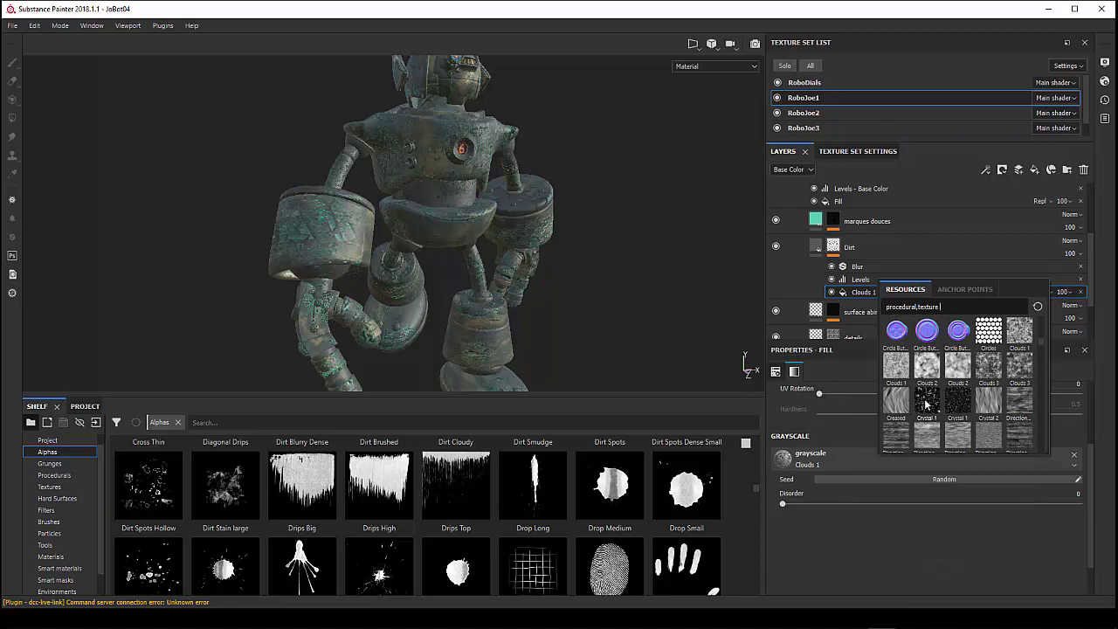
pyautogui.moveTo(897, 364)
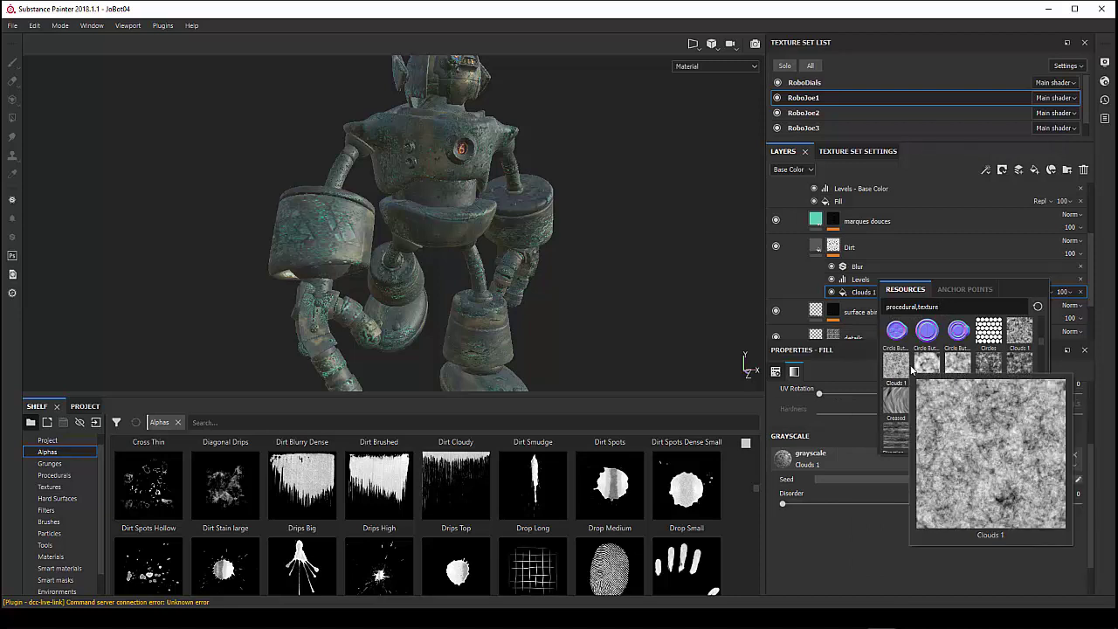
pyautogui.scroll(-3, 937, 392)
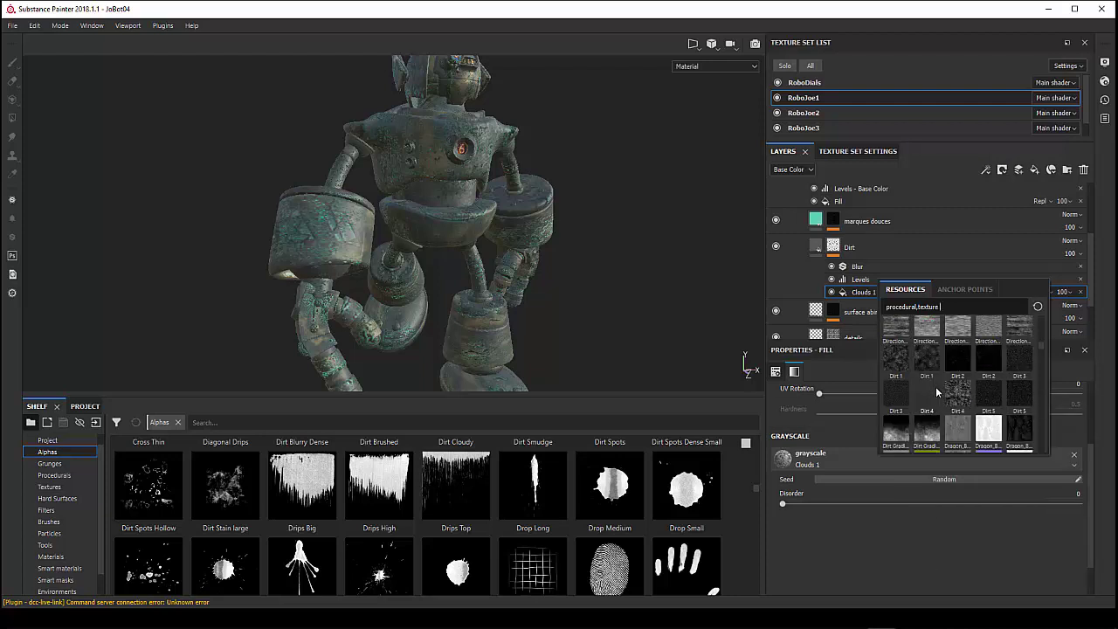
pyautogui.click(898, 358)
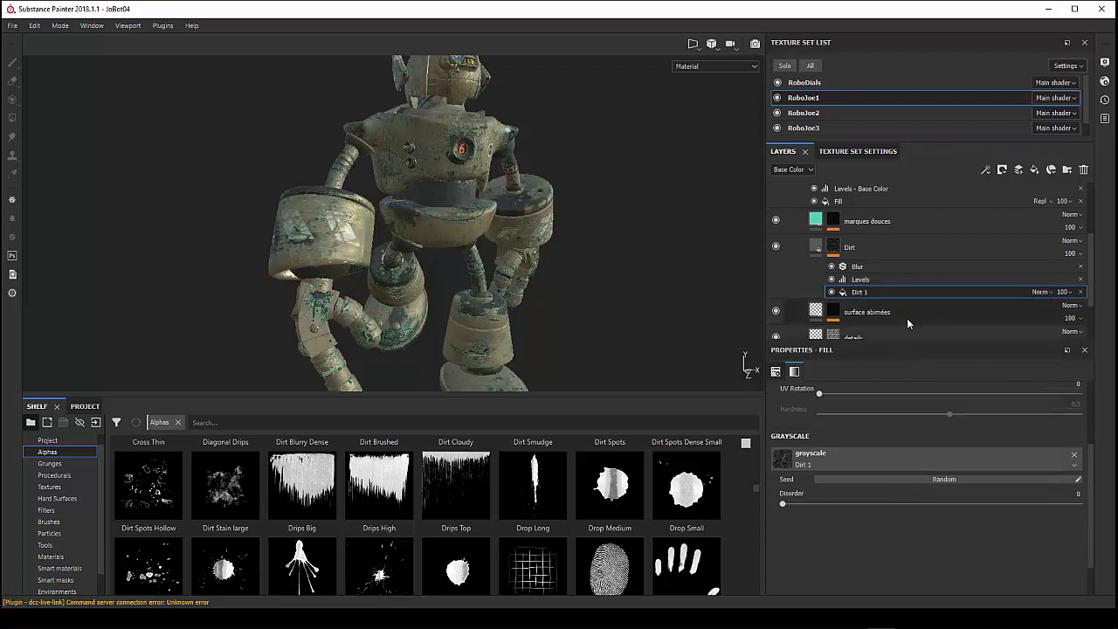
pyautogui.doubleClick(867, 295)
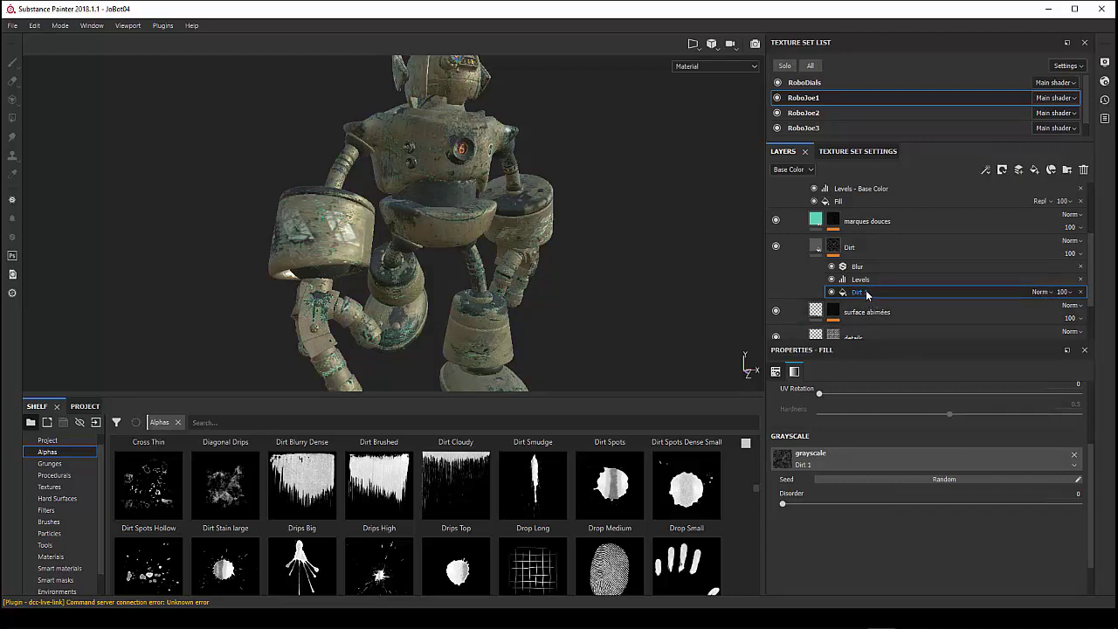
pyautogui.press('Return')
pyautogui.moveTo(497, 308)
pyautogui.keyDown('alt'); pyautogui.mouseDown()
pyautogui.moveTo(516, 291)
pyautogui.moveTo(526, 310)
pyautogui.mouseUp(); pyautogui.keyUp('alt')
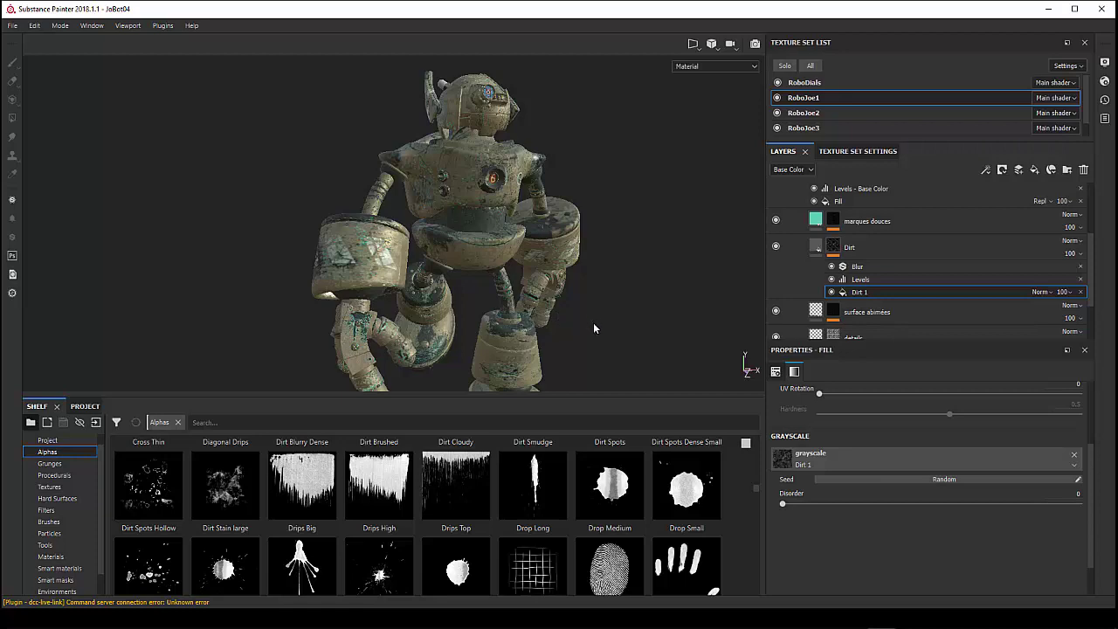
pyautogui.moveTo(531, 315)
pyautogui.keyDown('alt'); pyautogui.mouseDown()
pyautogui.moveTo(606, 310)
pyautogui.moveTo(544, 318)
pyautogui.moveTo(425, 272)
pyautogui.moveTo(528, 303)
pyautogui.moveTo(514, 316)
pyautogui.mouseUp(); pyautogui.keyUp('alt')
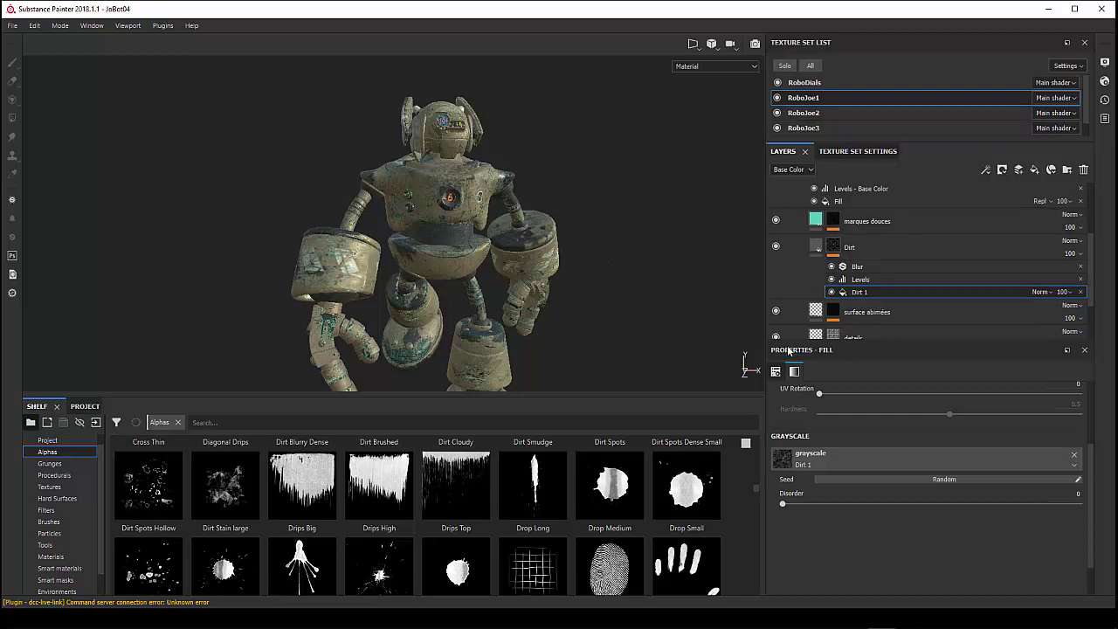
pyautogui.moveTo(479, 291)
pyautogui.keyDown('alt'); pyautogui.mouseDown()
pyautogui.moveTo(500, 304)
pyautogui.moveTo(507, 274)
pyautogui.mouseUp(); pyautogui.keyUp('alt')
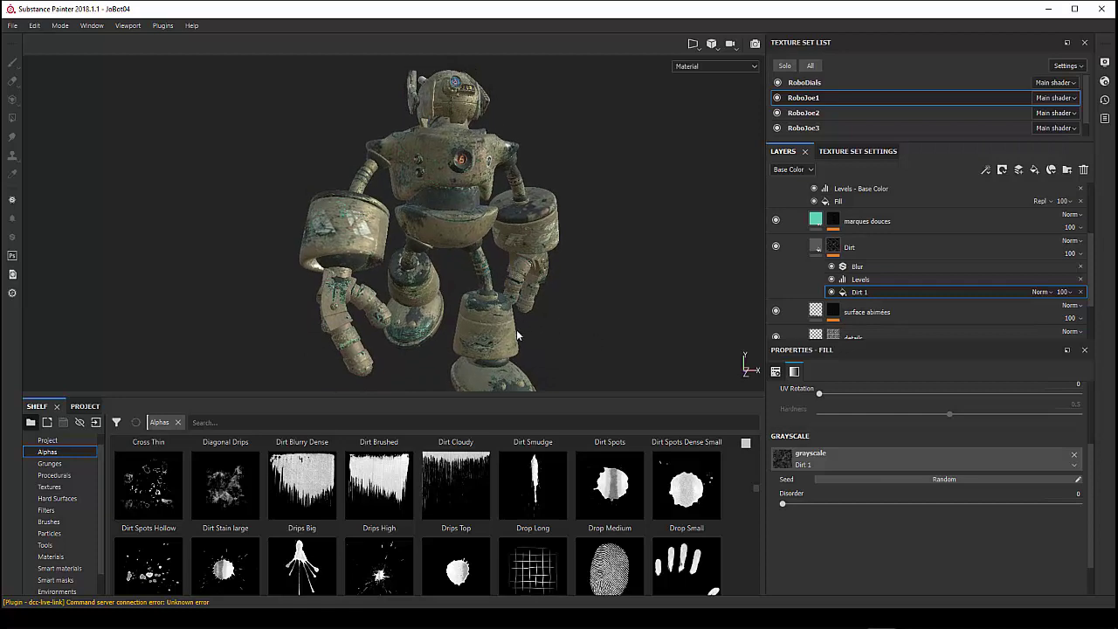
pyautogui.keyDown('alt'); pyautogui.moveTo(479, 311); pyautogui.dragTo(477, 325); pyautogui.keyUp('alt')
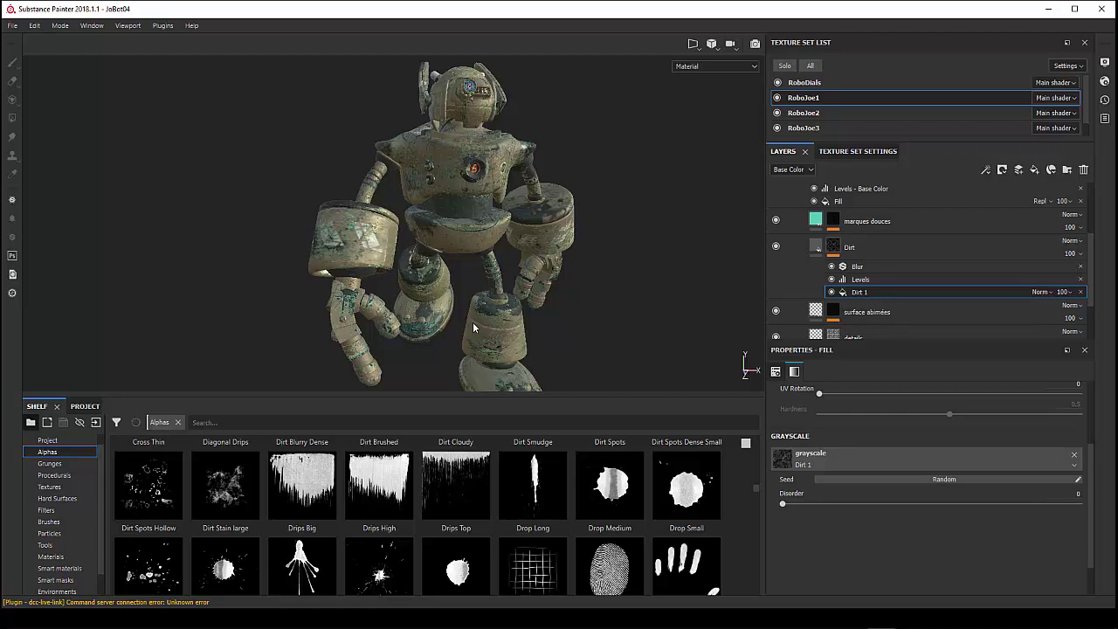
pyautogui.moveTo(495, 312)
pyautogui.keyDown('alt'); pyautogui.mouseDown()
pyautogui.moveTo(571, 317)
pyautogui.moveTo(722, 294)
pyautogui.moveTo(726, 306)
pyautogui.moveTo(600, 285)
pyautogui.moveTo(461, 298)
pyautogui.mouseUp(); pyautogui.keyUp('alt')
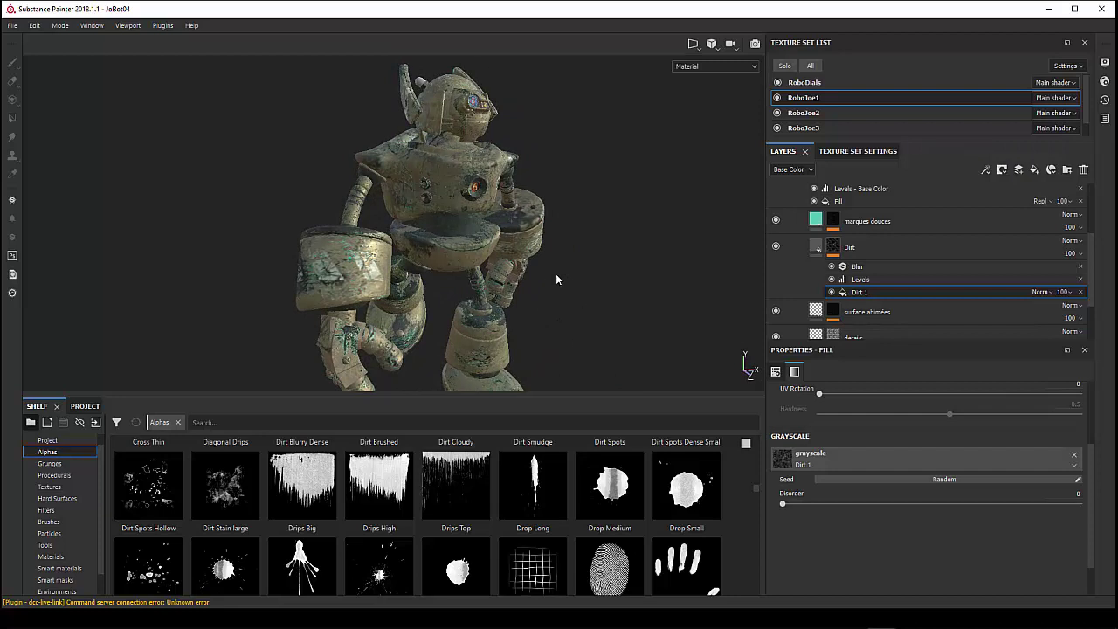
pyautogui.keyDown('alt'); pyautogui.moveTo(554, 278); pyautogui.dragTo(490, 280); pyautogui.keyUp('alt')
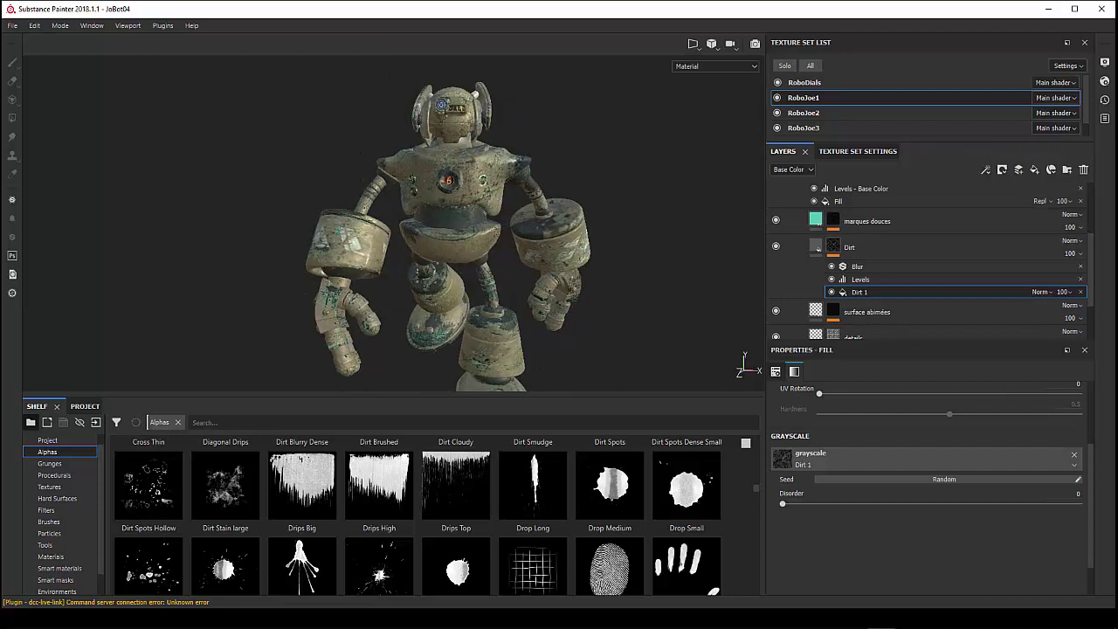